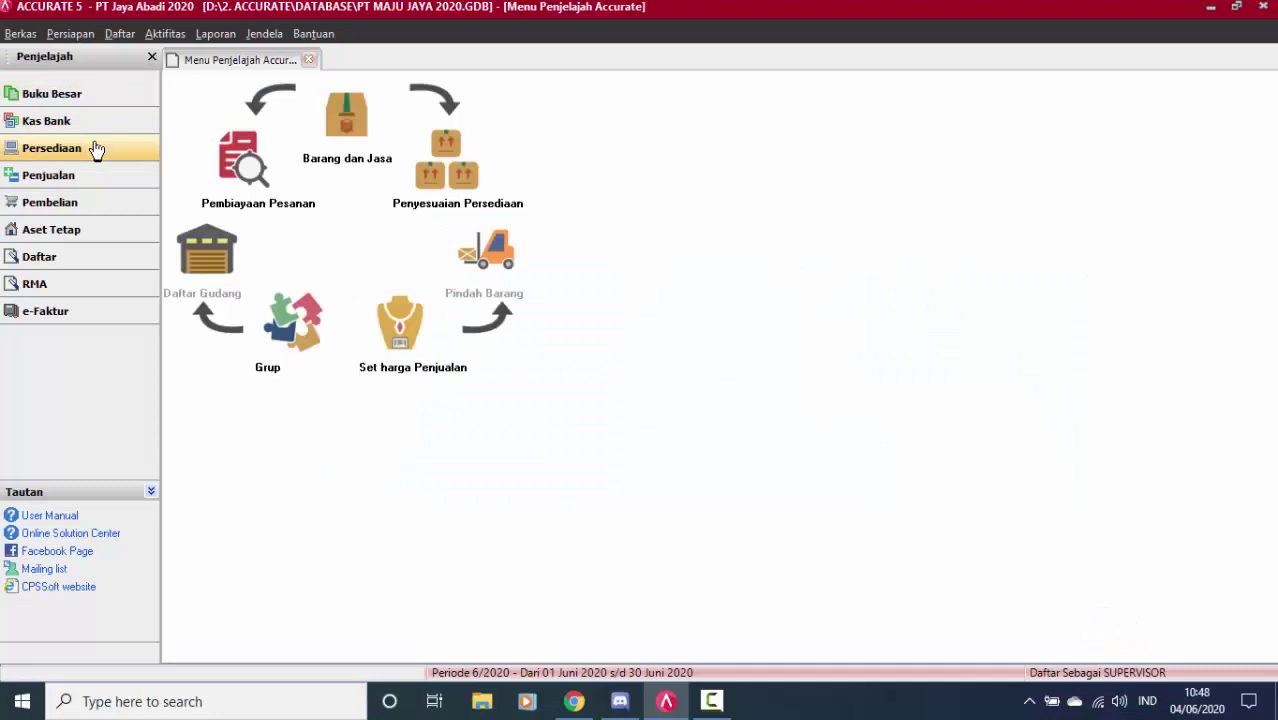
Create a new inventory item (Persediaan) numbered 1001 with the description Komputer Asus and the unit Pcs.
click(347, 118)
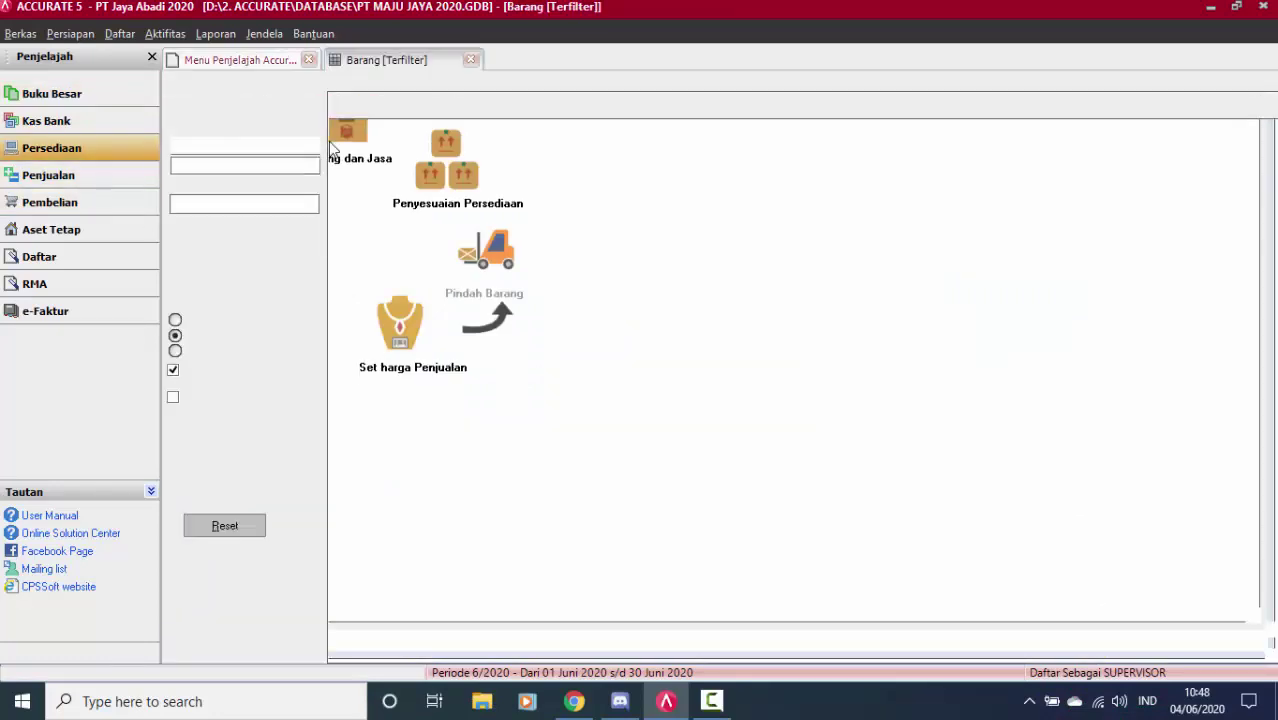
click(190, 81)
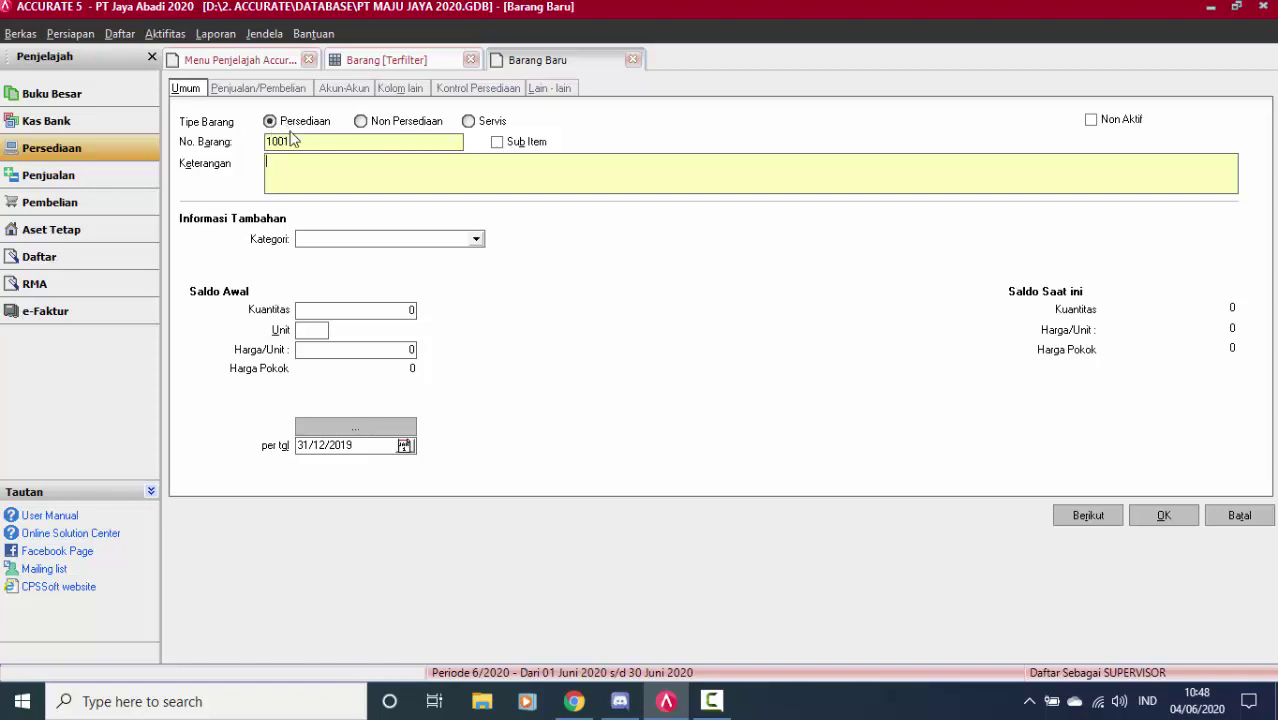
click(304, 165)
text(Komputer Asus)
click(314, 333)
Review the Komputer Asus item's linked accounts and its general data, and save the item.
click(345, 90)
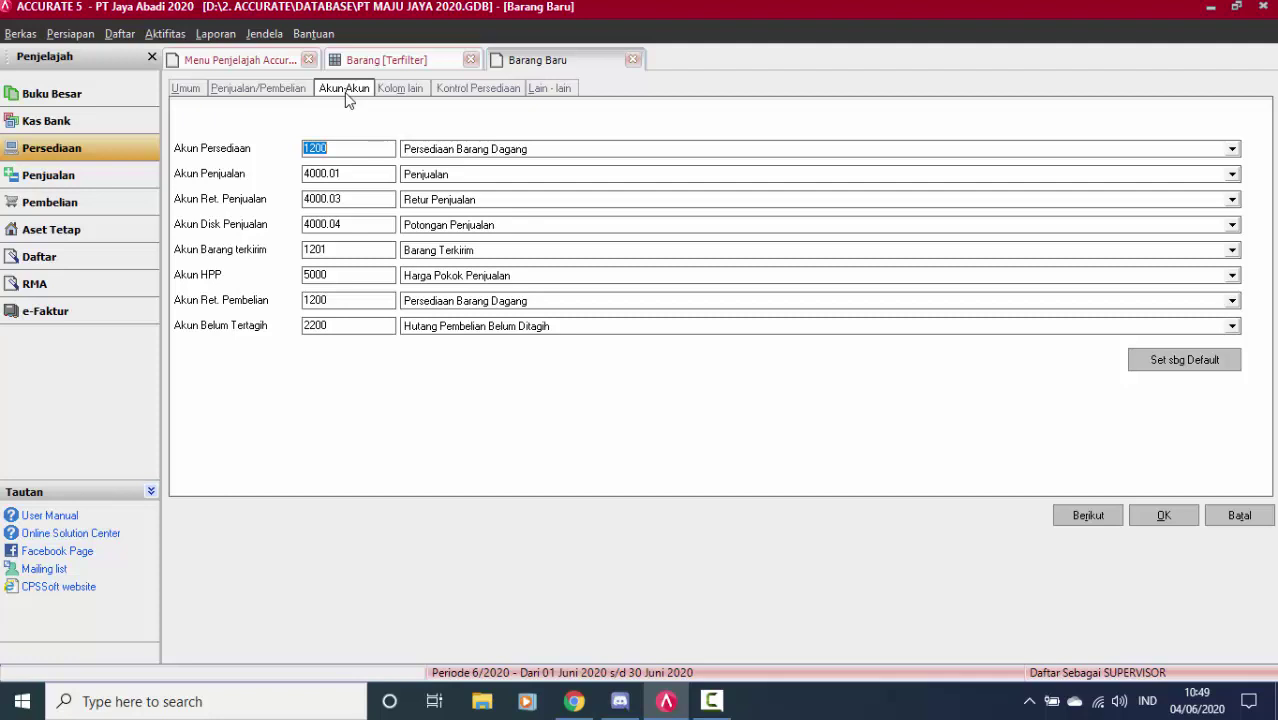
click(197, 90)
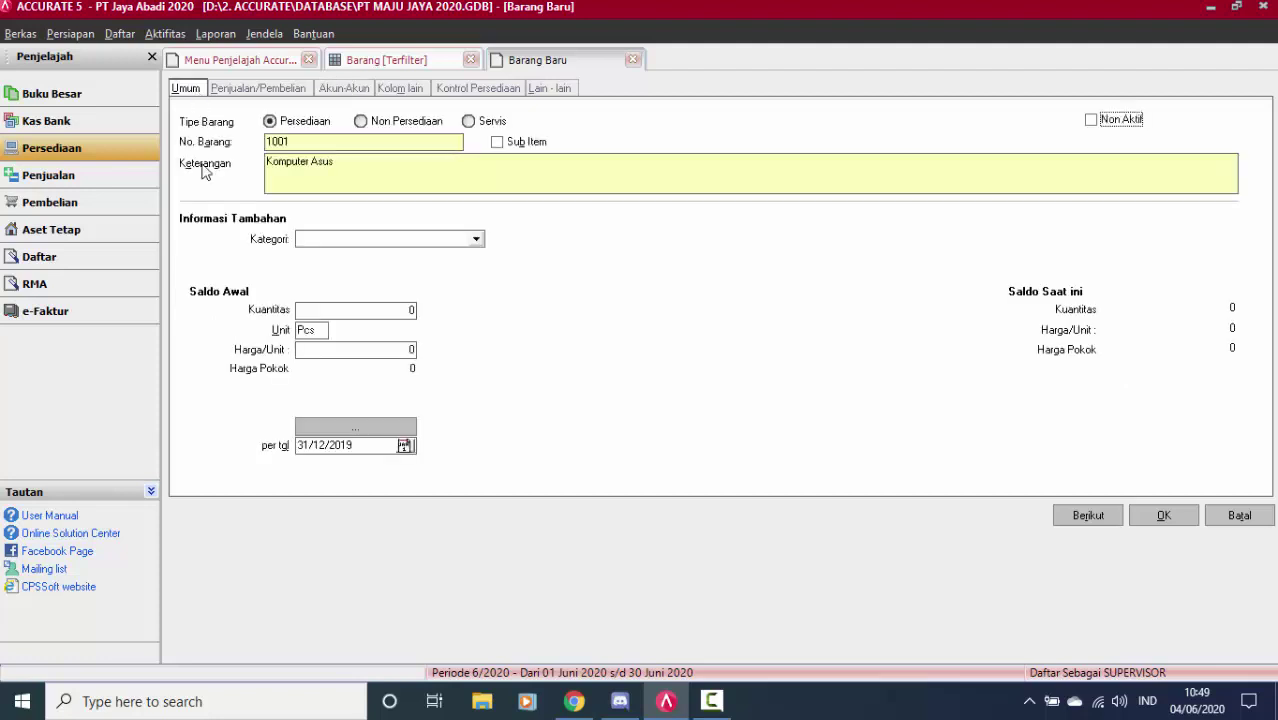
click(386, 163)
drag(374, 171, 262, 167)
click(340, 90)
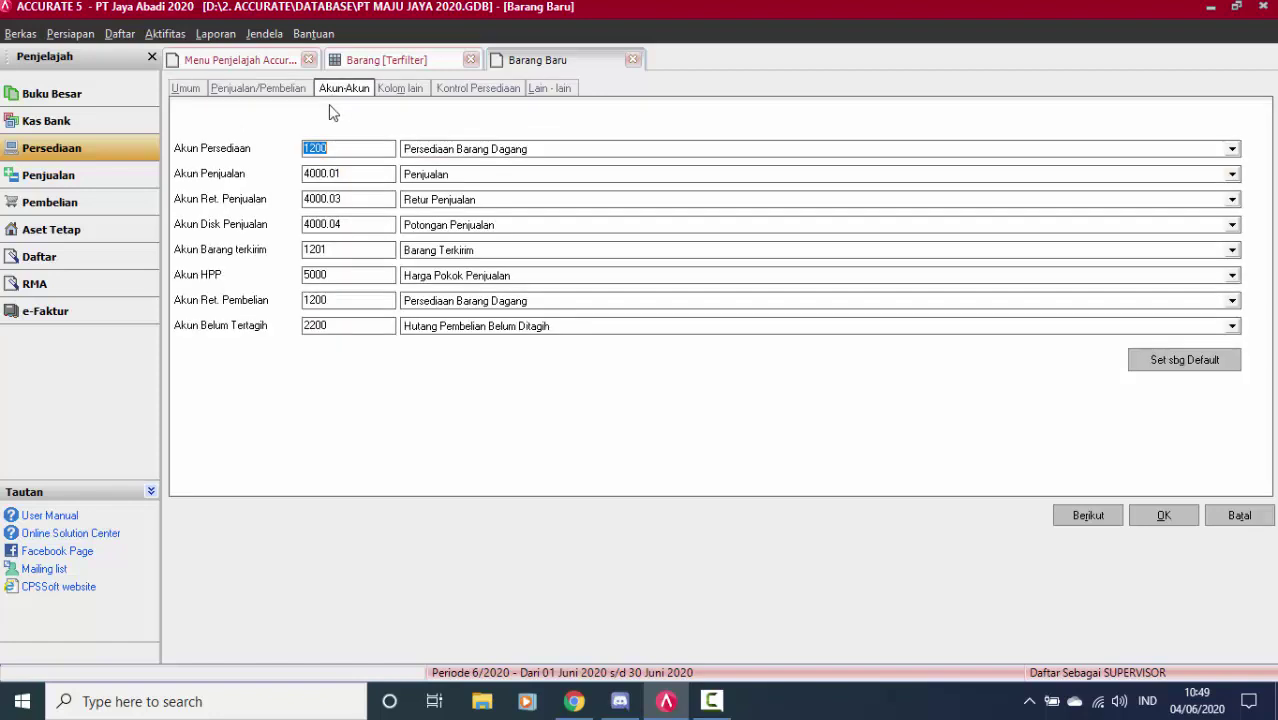
click(348, 148)
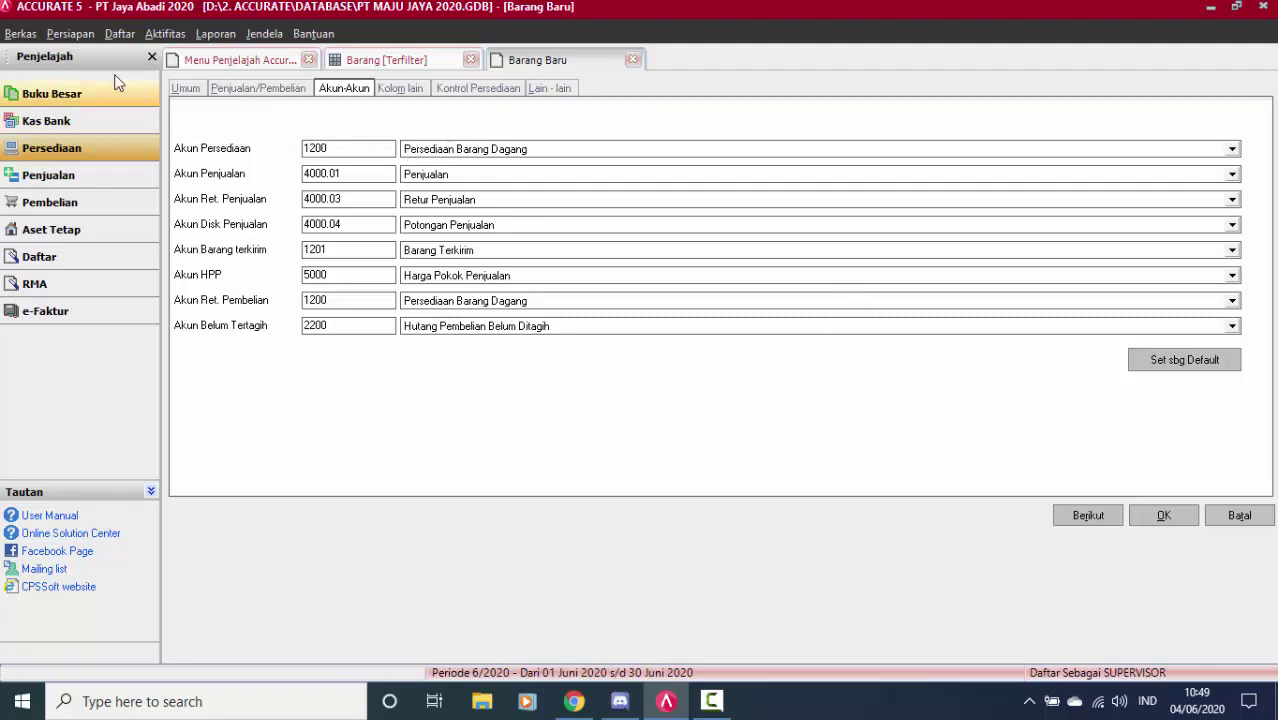
click(185, 88)
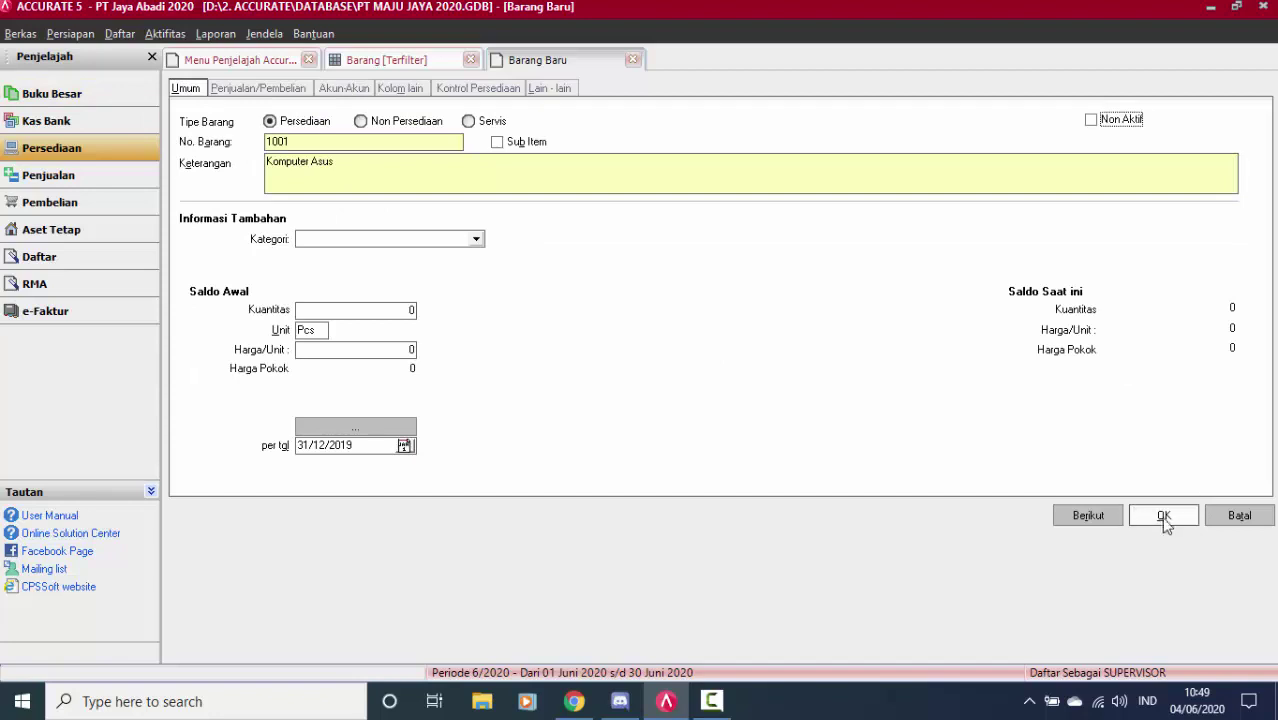
click(1163, 517)
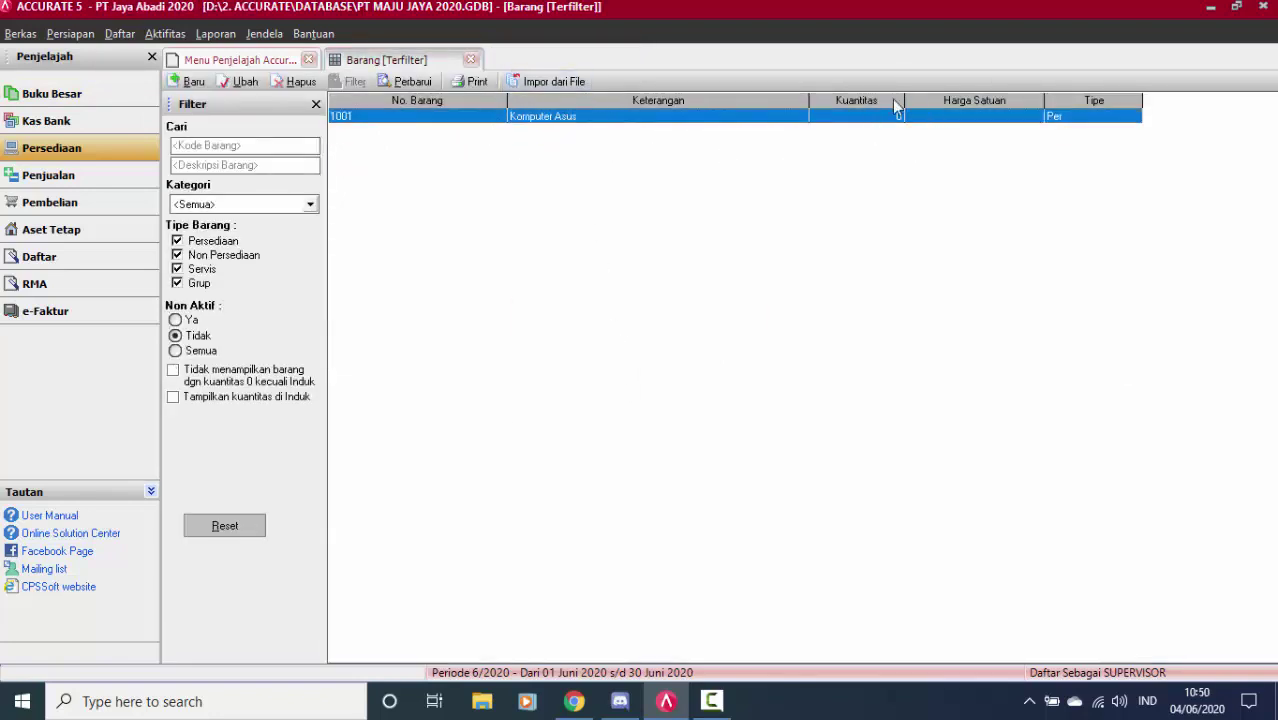
Create a second inventory item (Persediaan) numbered 1002 with the description Kulkas Samsung and the unit Unt.
click(191, 82)
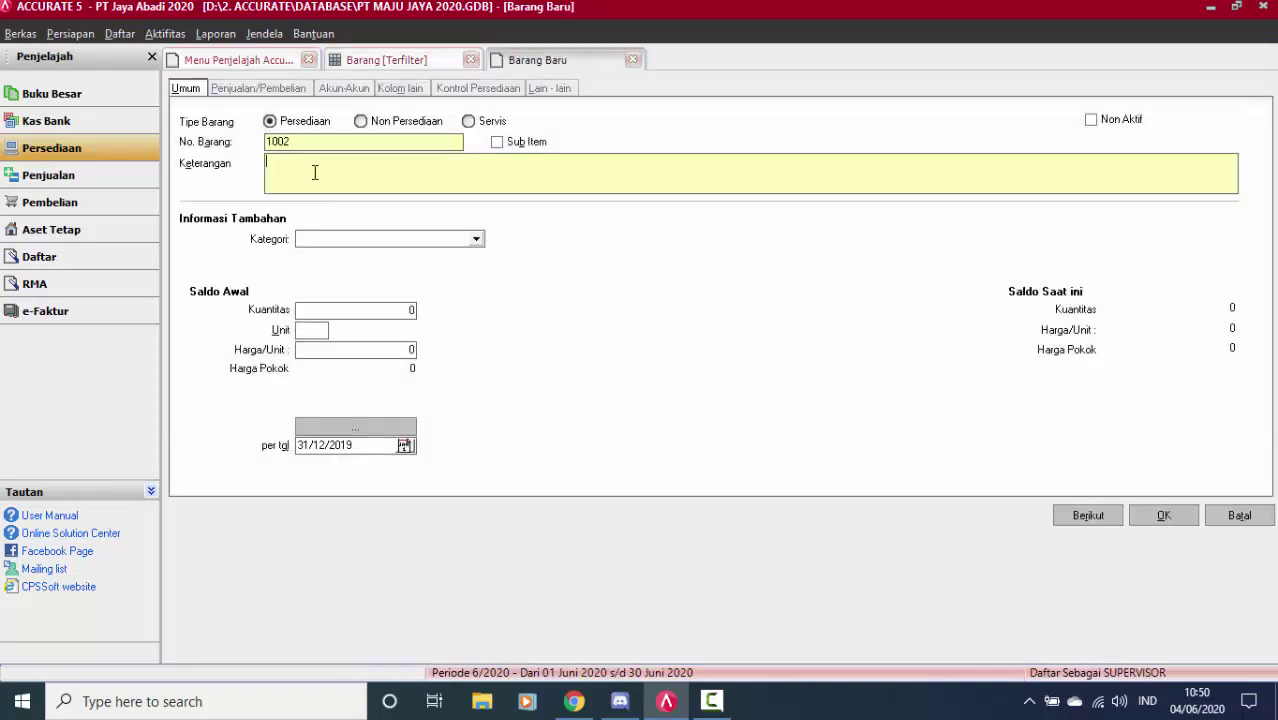
text(Kulkas Samsung)
click(301, 125)
click(370, 163)
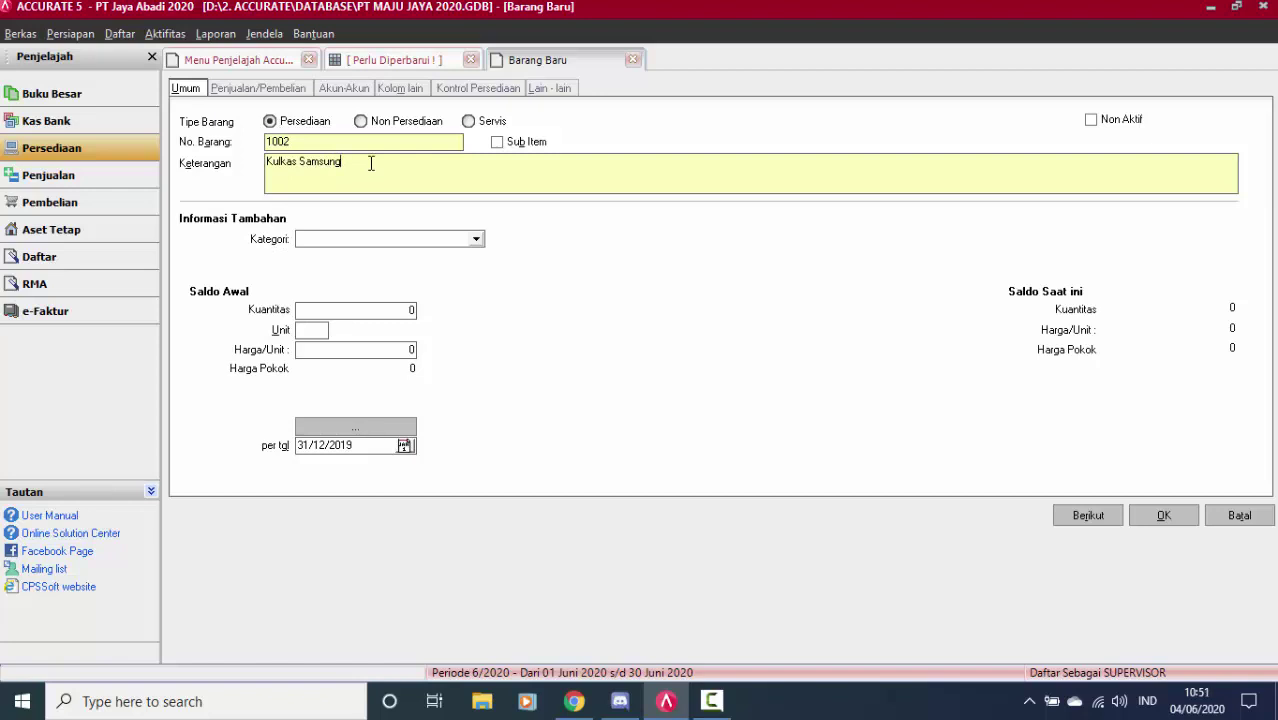
click(317, 331)
text(Unit)
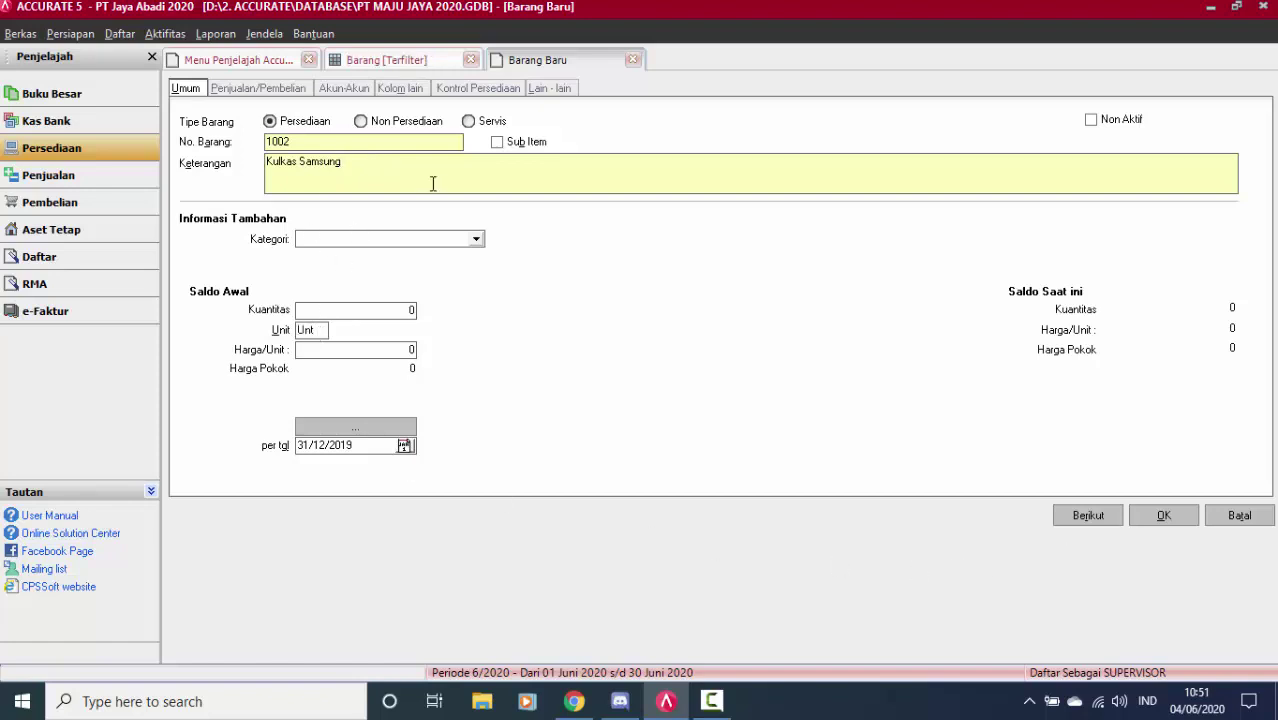
Check the linked accounts of the Kulkas Samsung item and save the item.
click(350, 90)
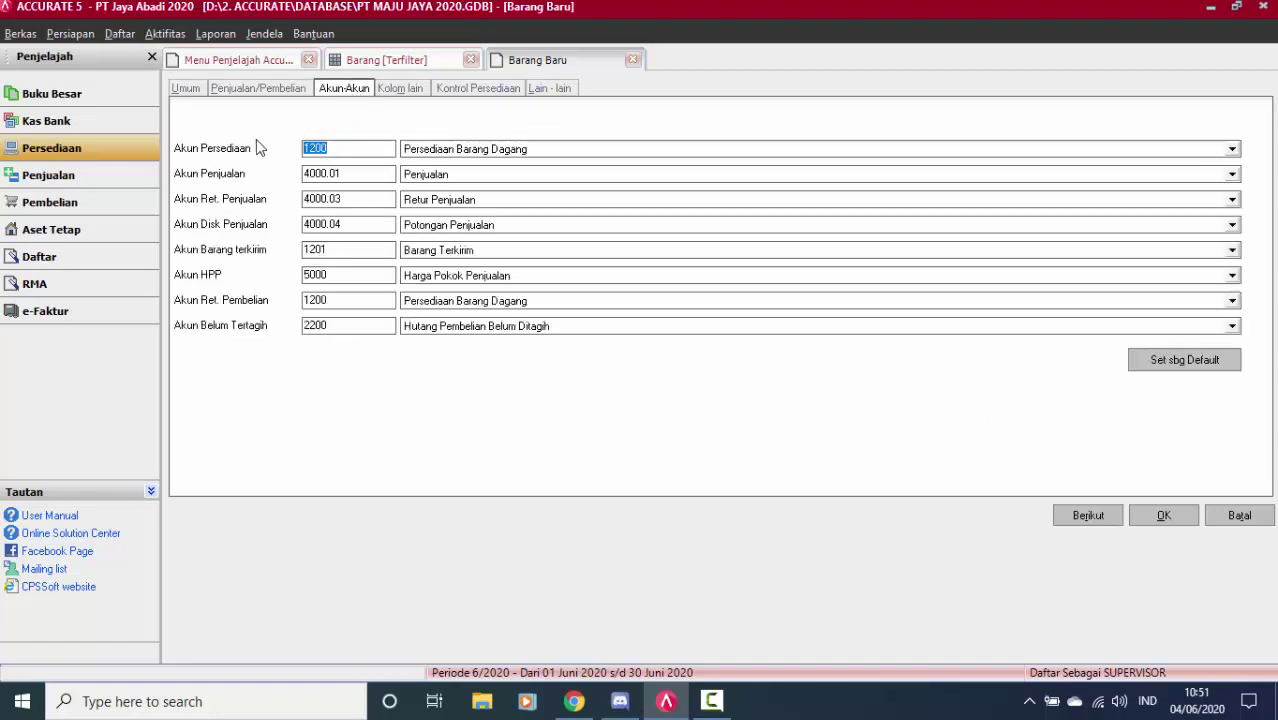
click(182, 88)
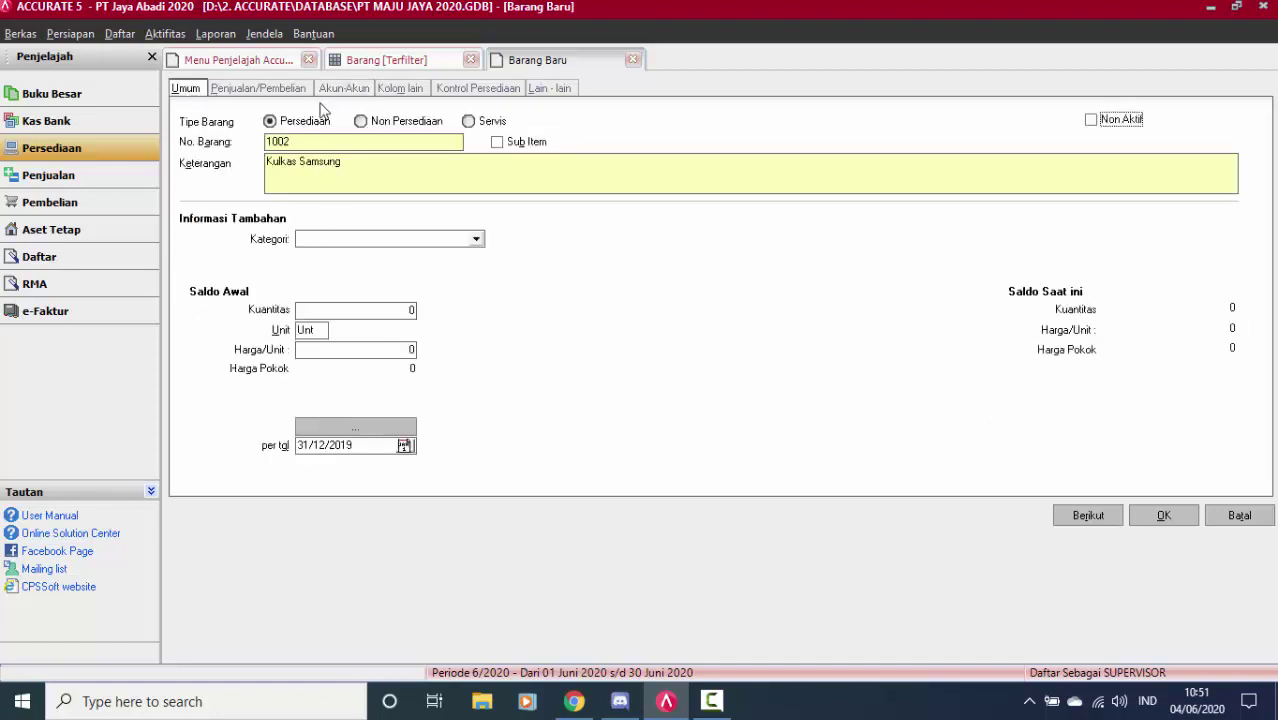
click(343, 88)
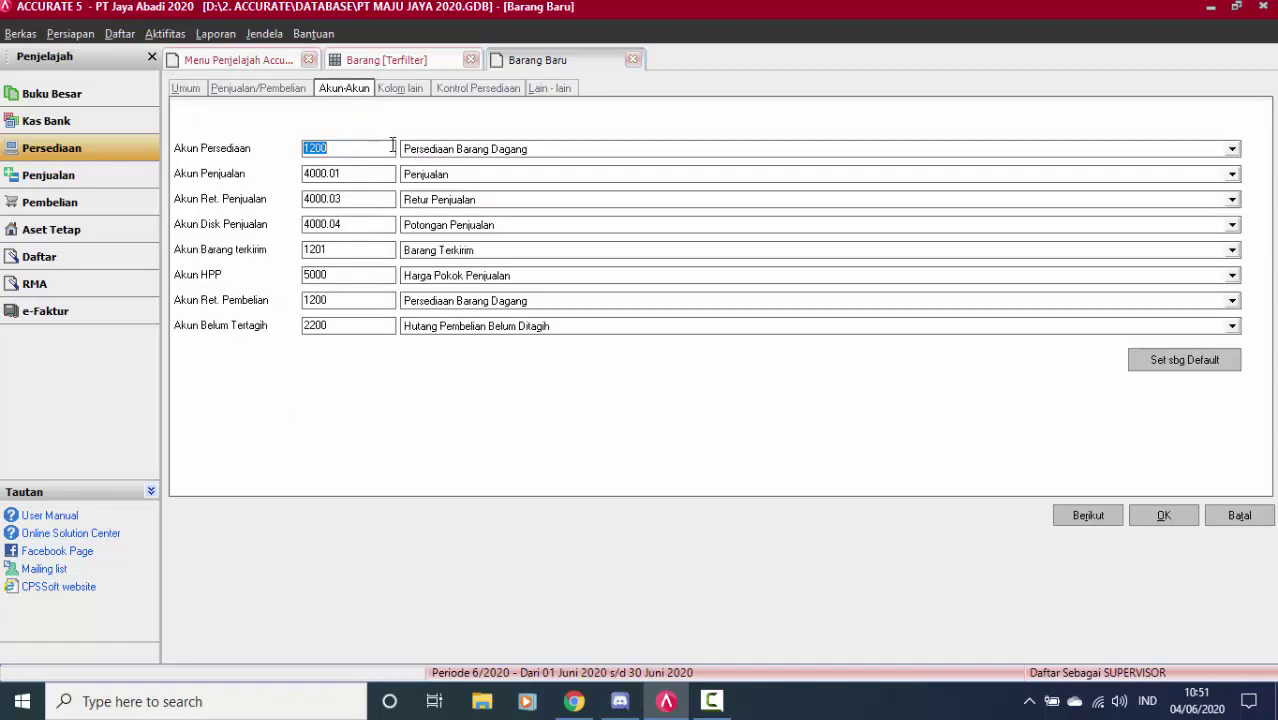
click(1168, 515)
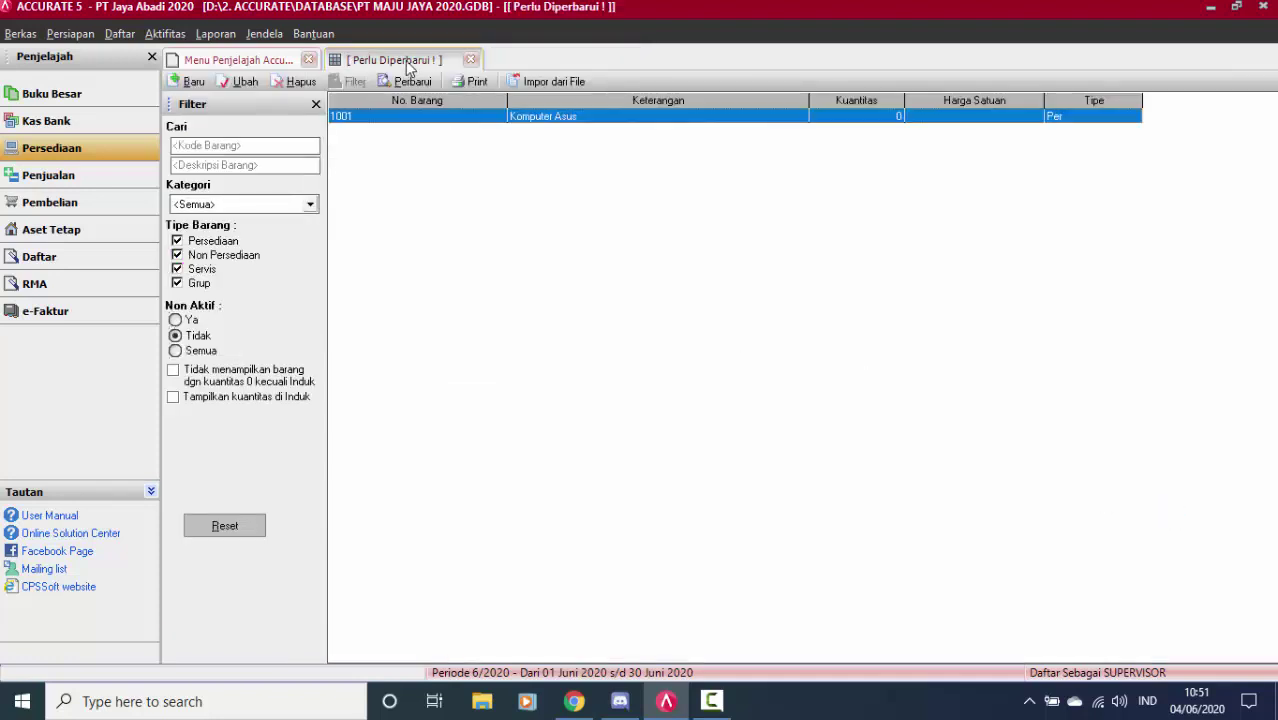
Refresh the item list and look at the Kulkas Samsung and Komputer Asus entries.
click(407, 84)
click(579, 134)
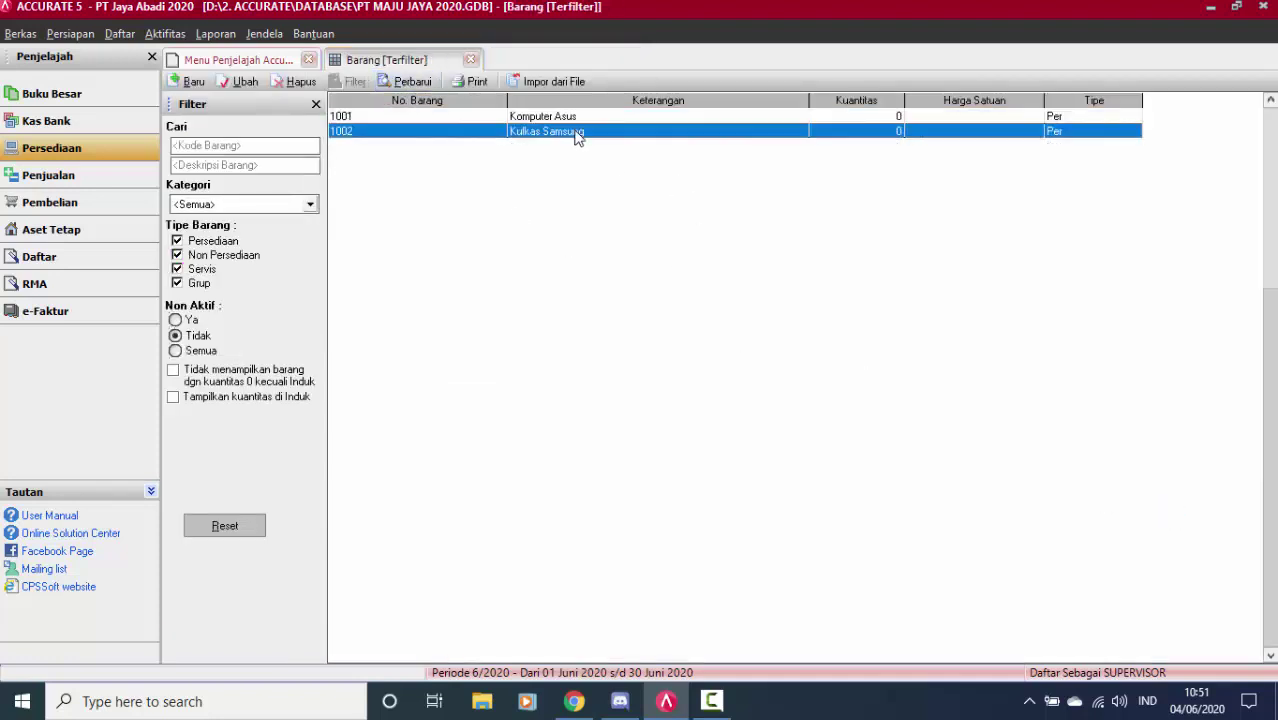
click(574, 118)
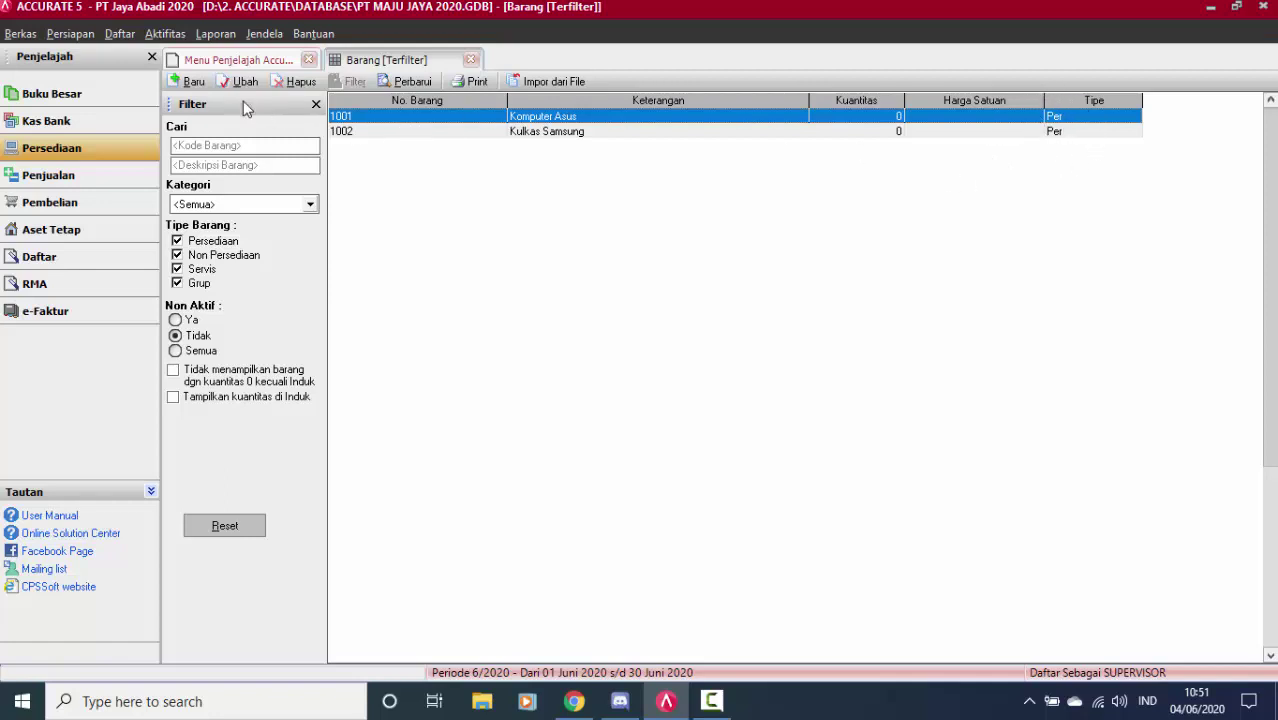
Start a new item numbered 1003 of type Non Persediaan with the description Kertas Printer.
click(194, 82)
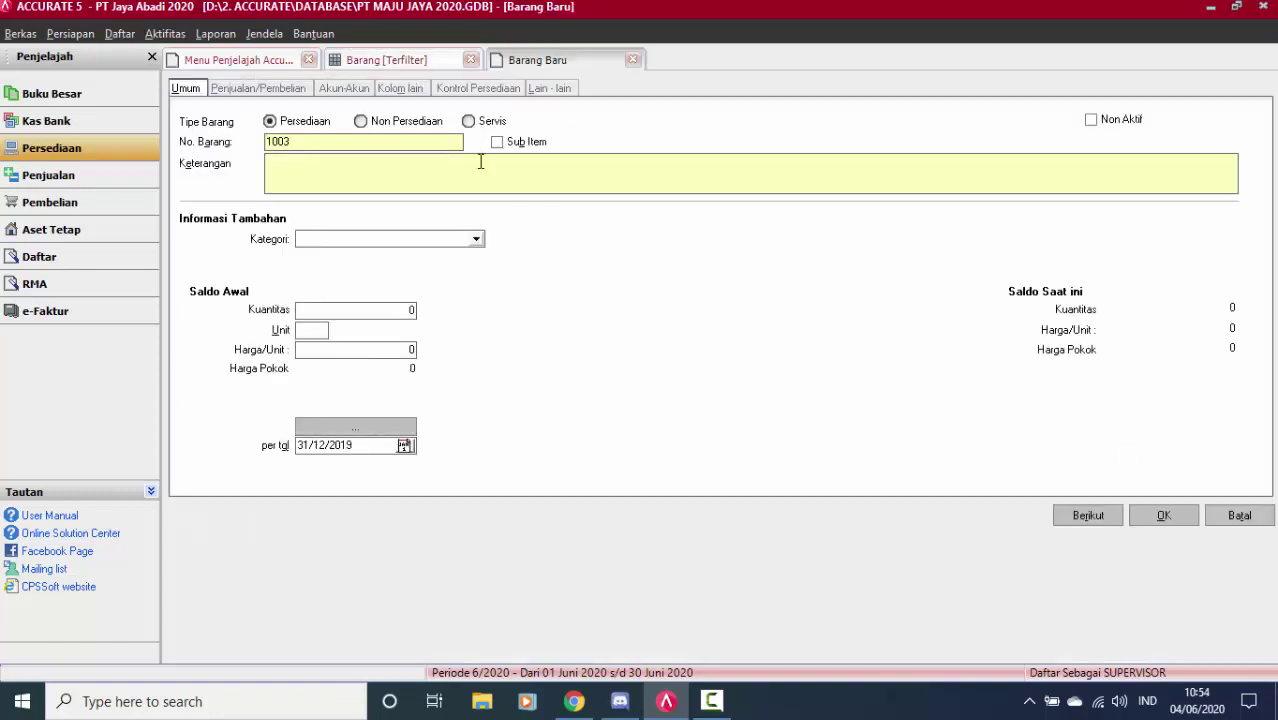
click(391, 130)
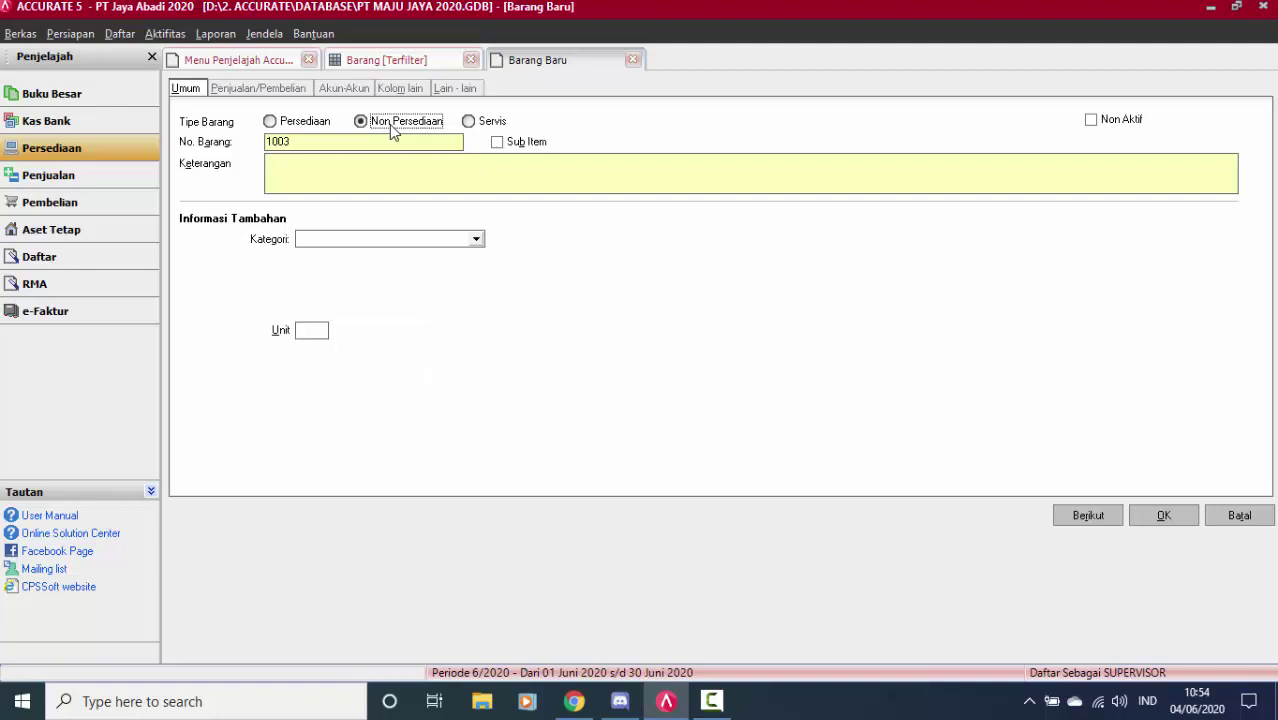
click(292, 121)
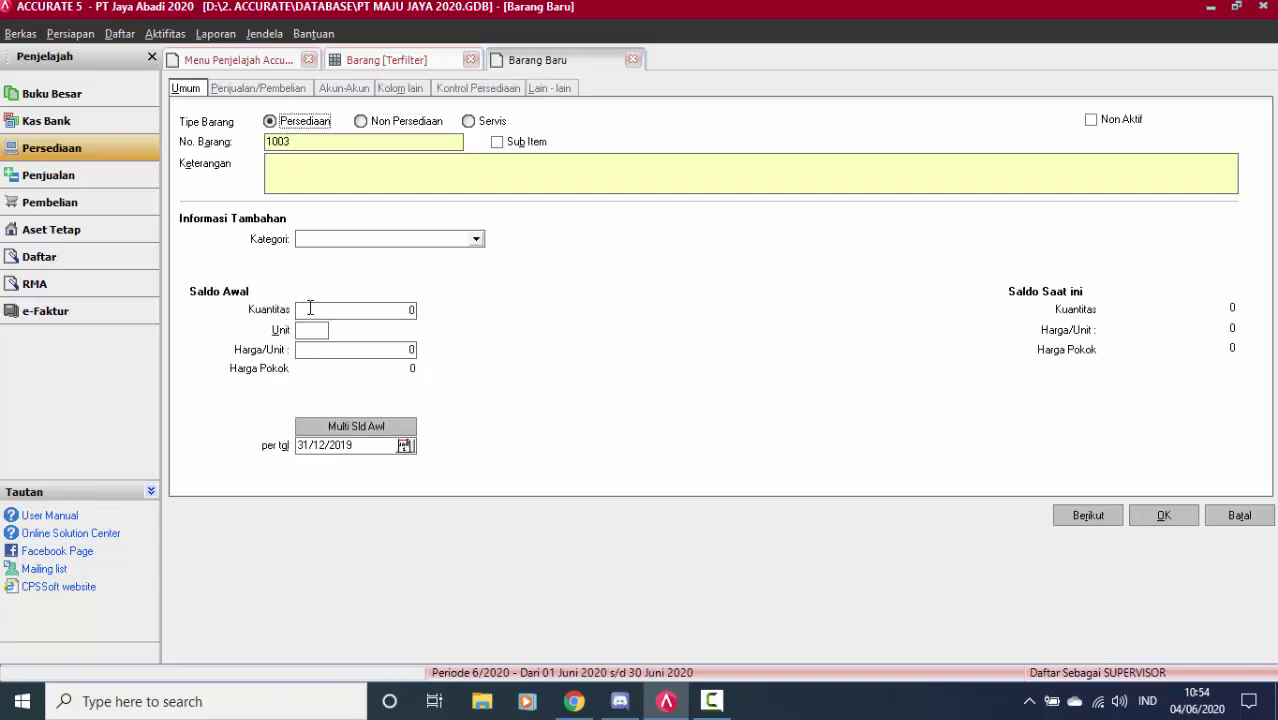
click(377, 127)
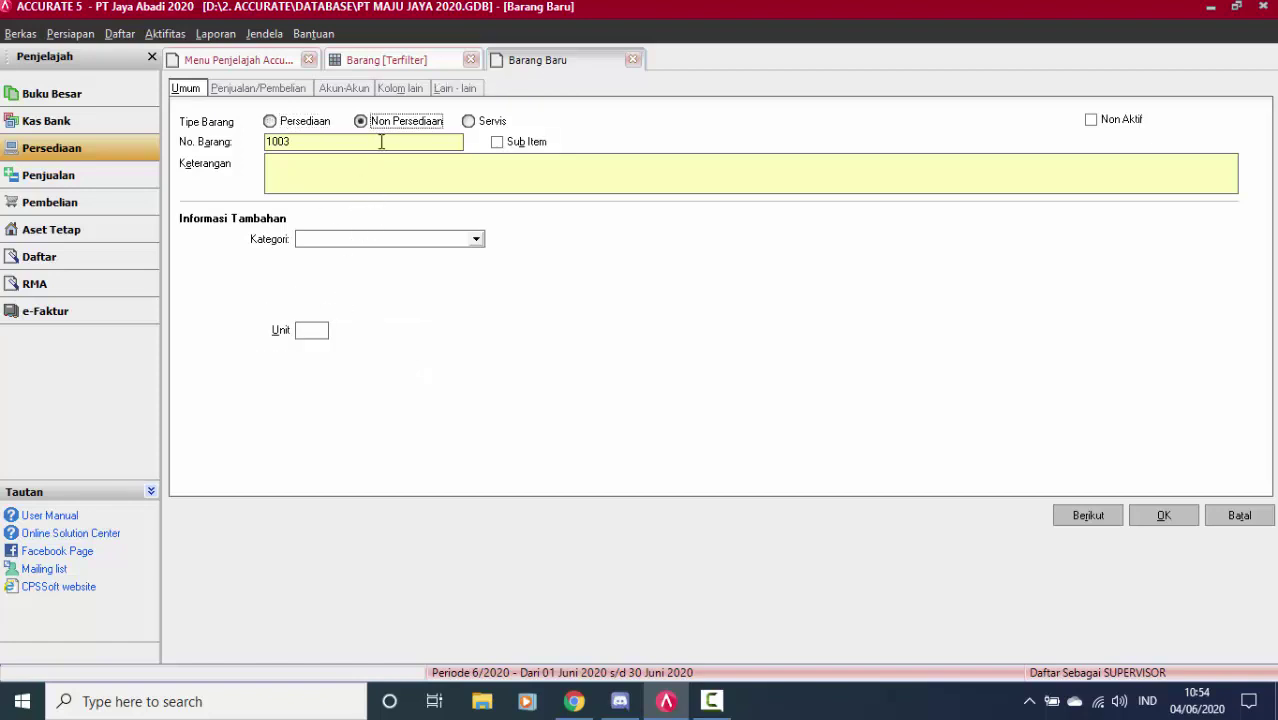
click(371, 181)
text(tas Printer)
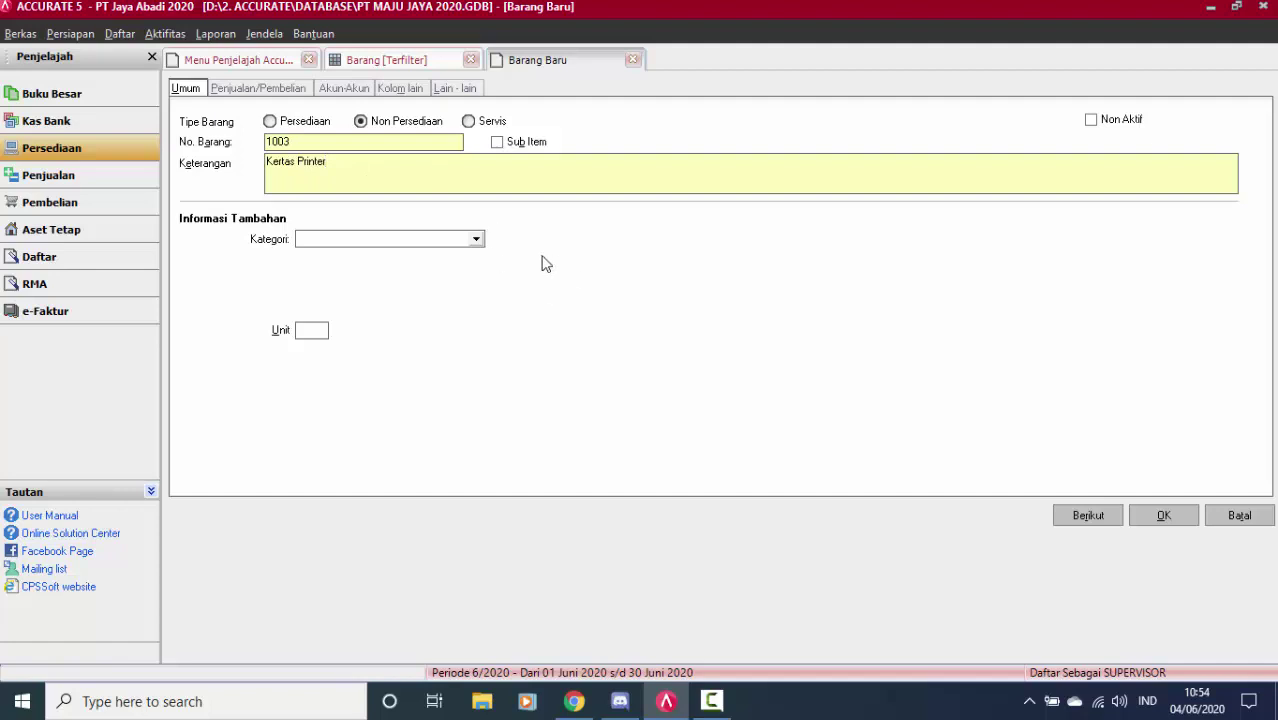
drag(345, 168, 245, 152)
click(364, 170)
drag(357, 165, 246, 165)
click(349, 161)
Set the Kertas Printer item's expense account (Akun Beban) to Beban Alat Tulis Kantor (ATK).
click(344, 90)
click(446, 150)
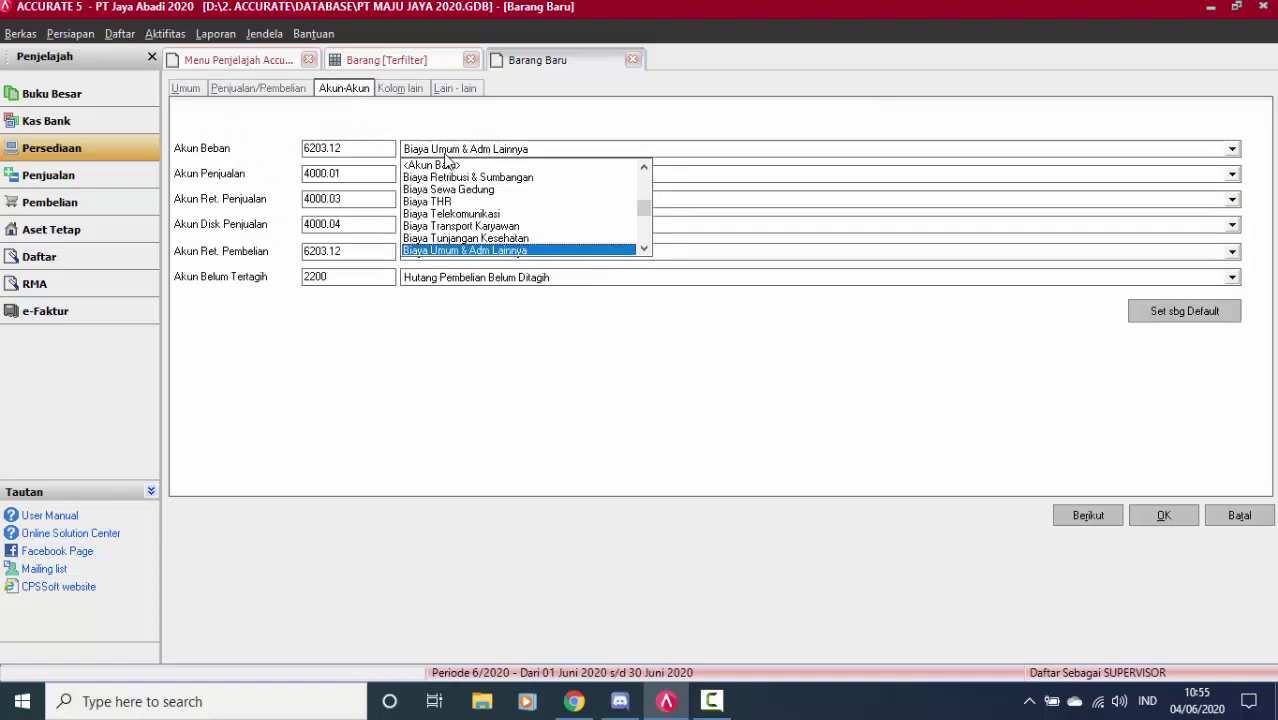
text(Beban)
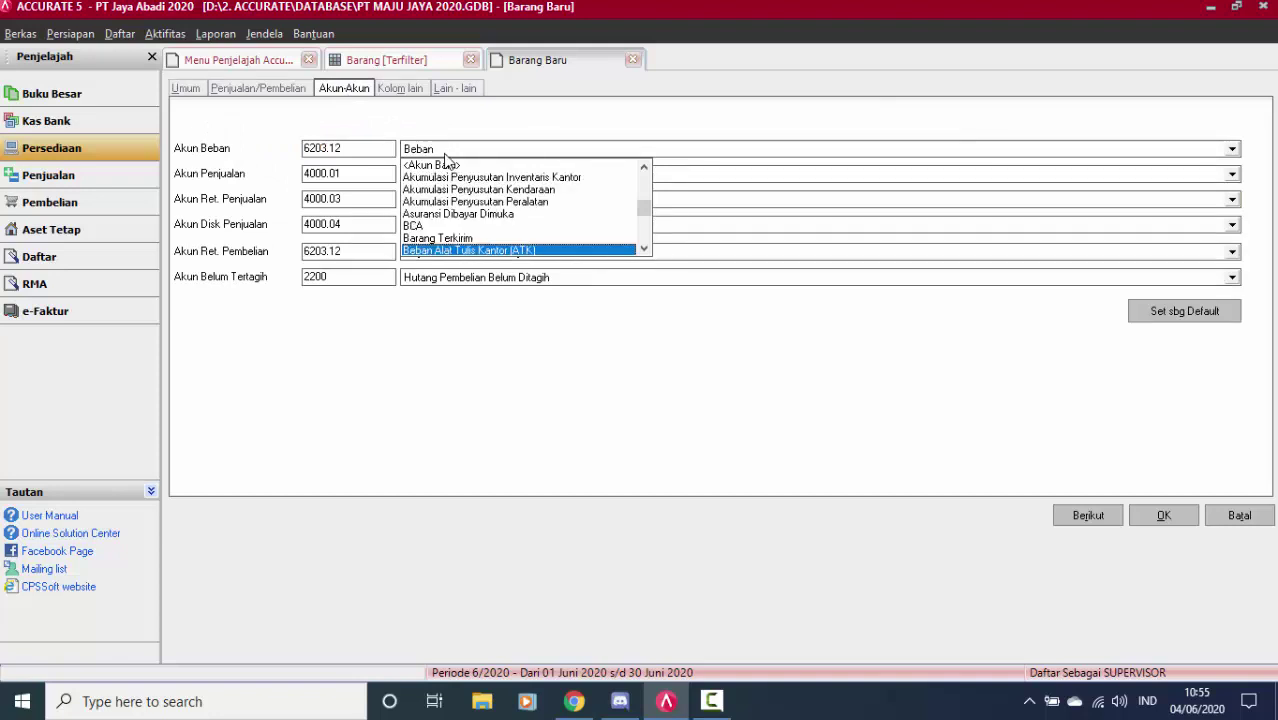
key(Return)
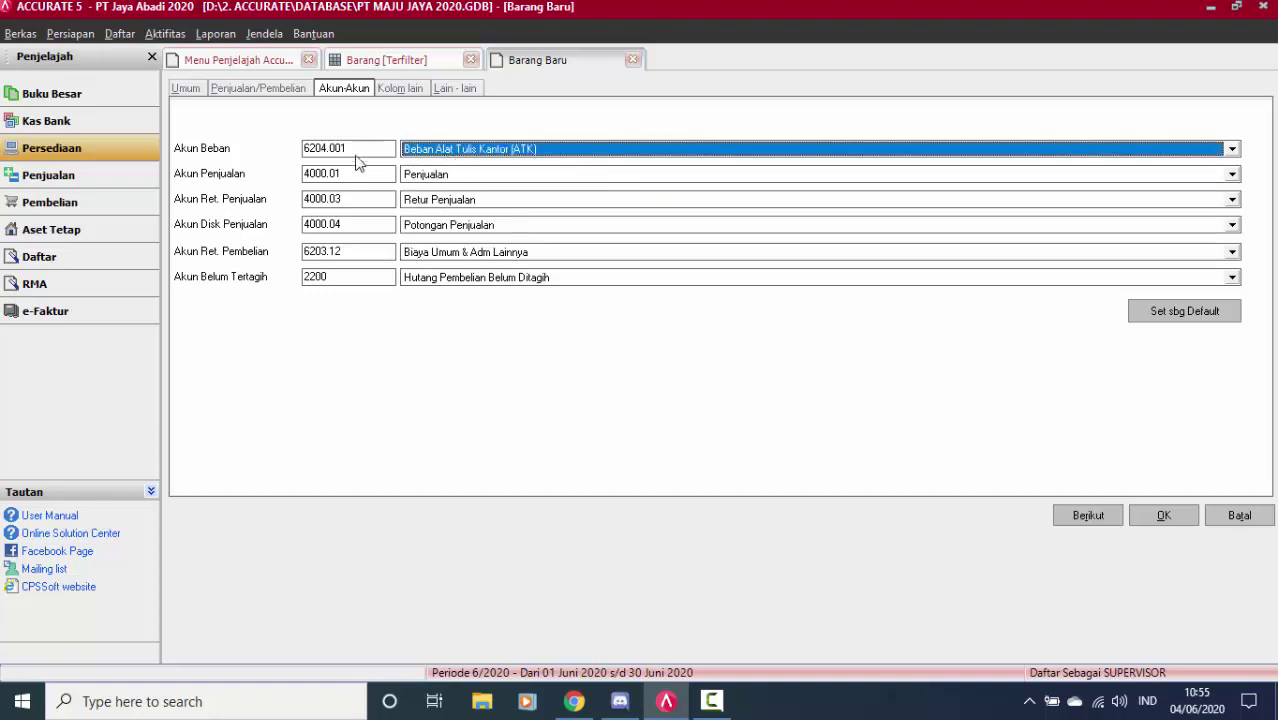
Copy account code 6204.001 from Akun Beban into the sales, sales return, sales discount and purchase return accounts.
key(shift+Tab)
key(ctrl+c)
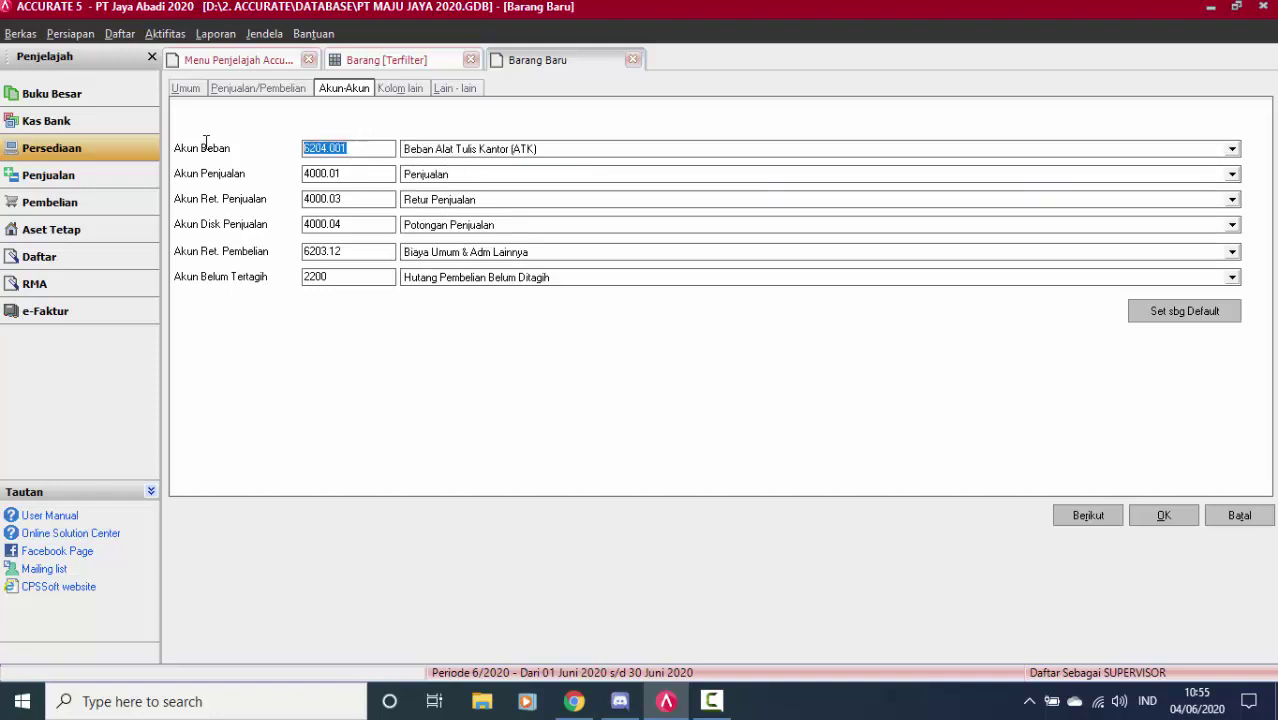
click(345, 176)
key(ctrl+v)
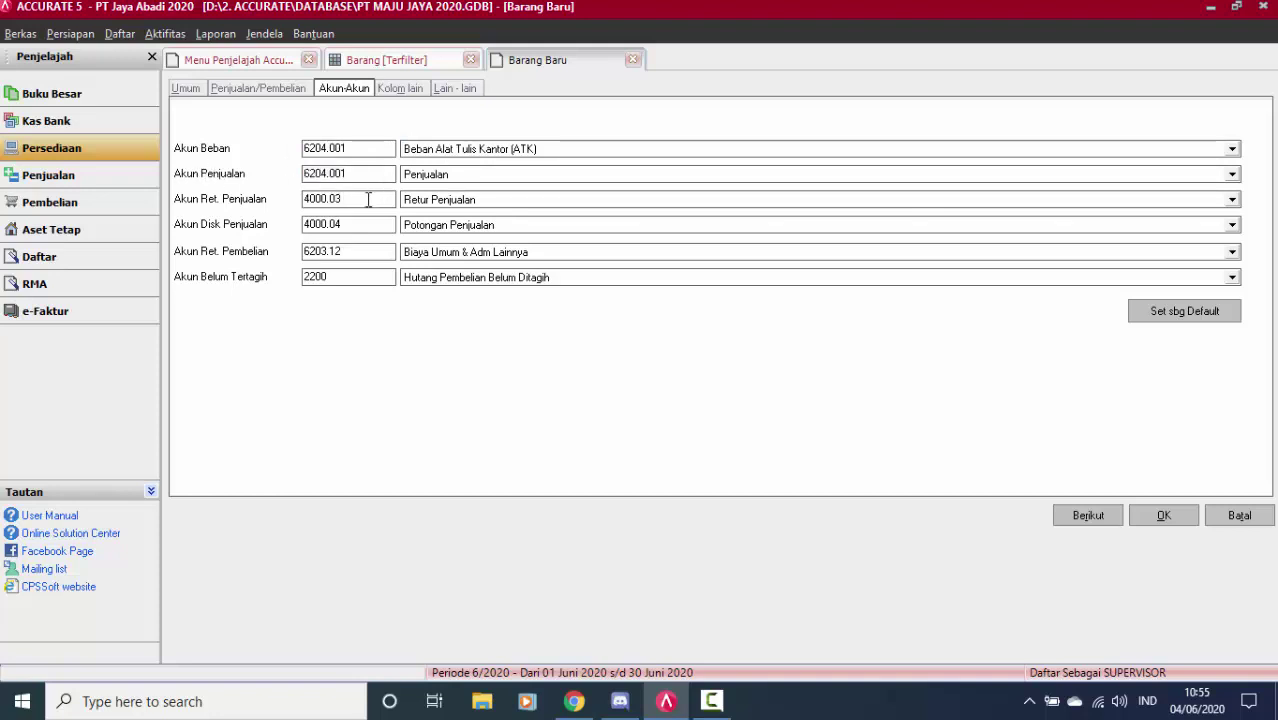
key(Return)
key(ctrl+v)
key(Return)
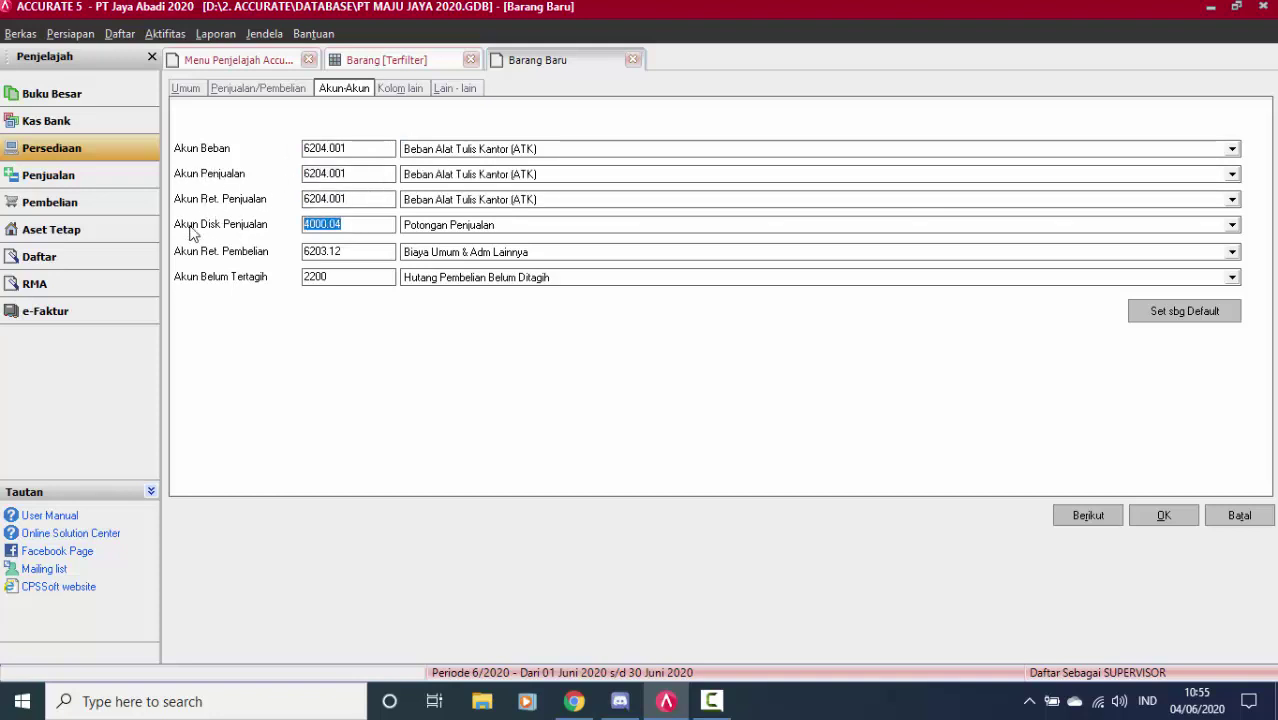
key(ctrl+v)
key(Return)
key(ctrl+v)
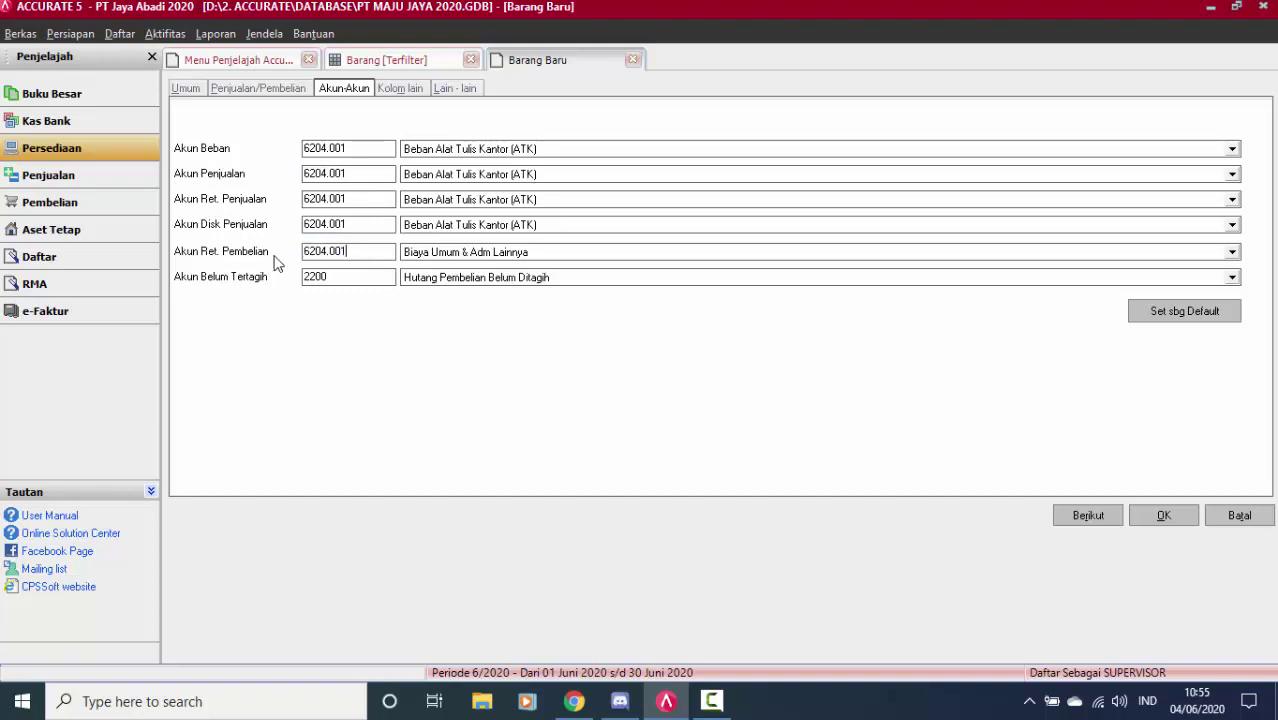
key(Return)
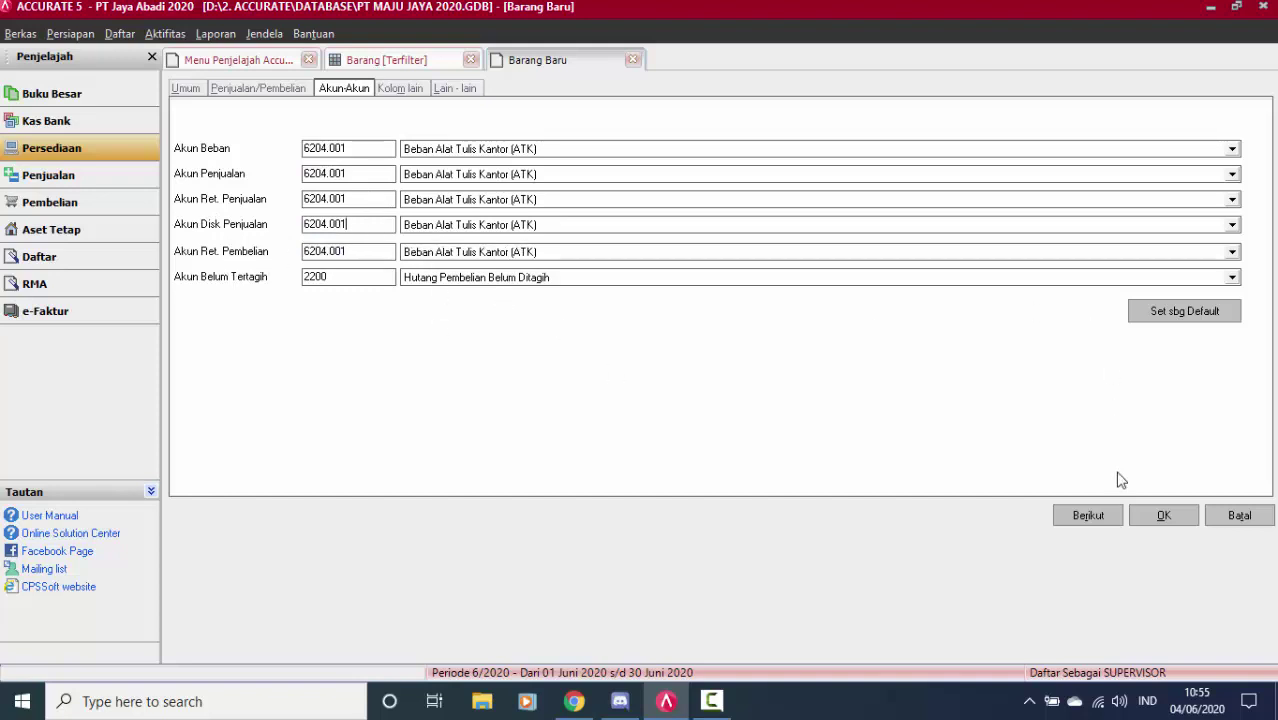
Save the Kertas Printer item with the chosen accounts and refresh the item list to select it.
click(1164, 514)
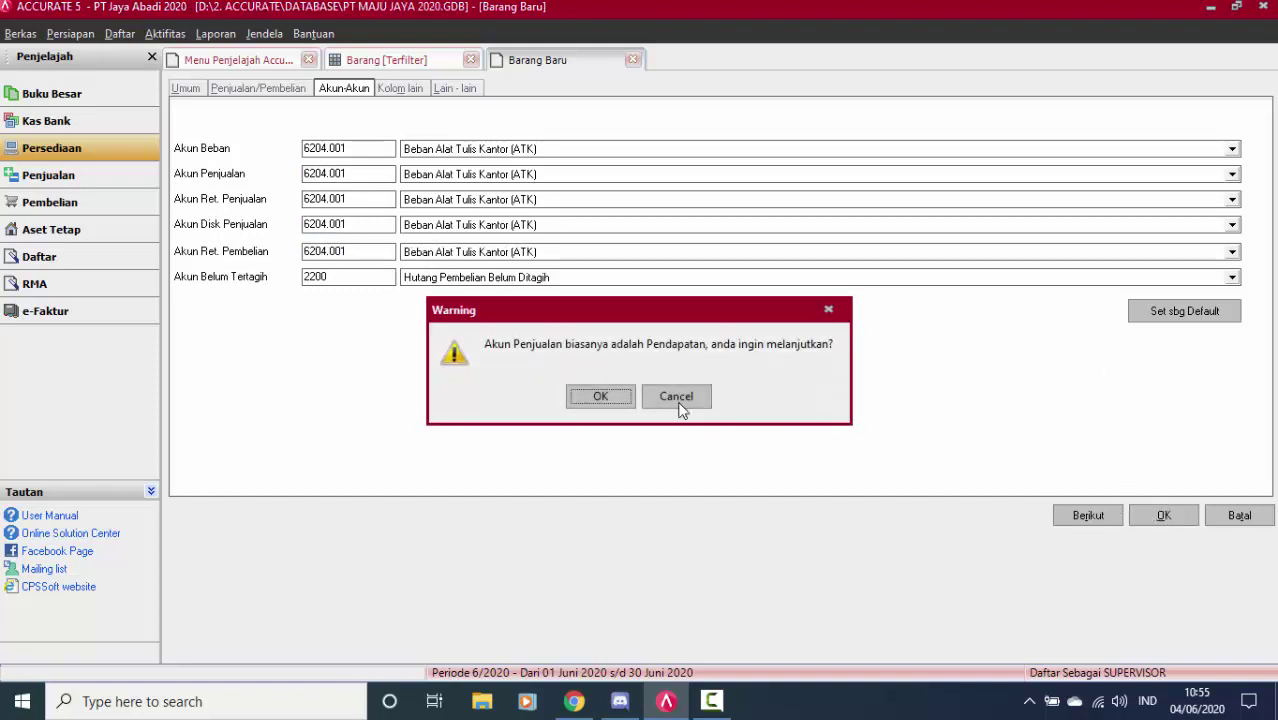
click(600, 397)
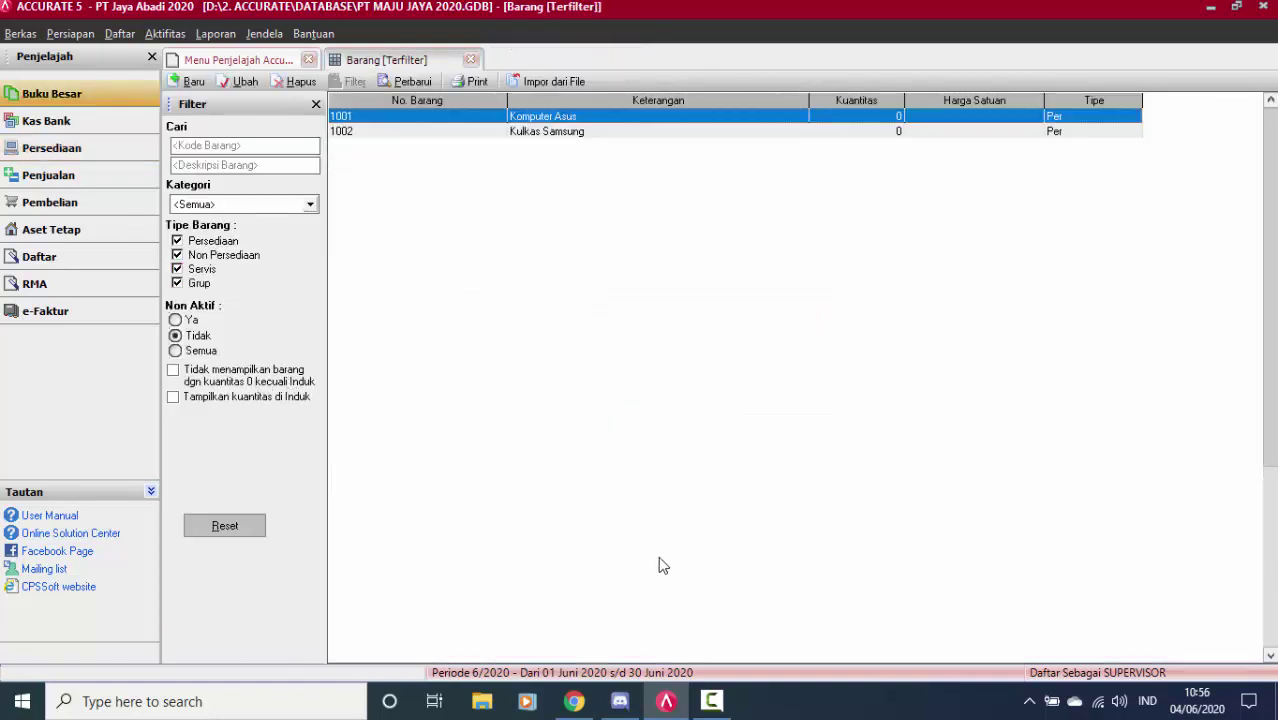
click(410, 82)
click(538, 148)
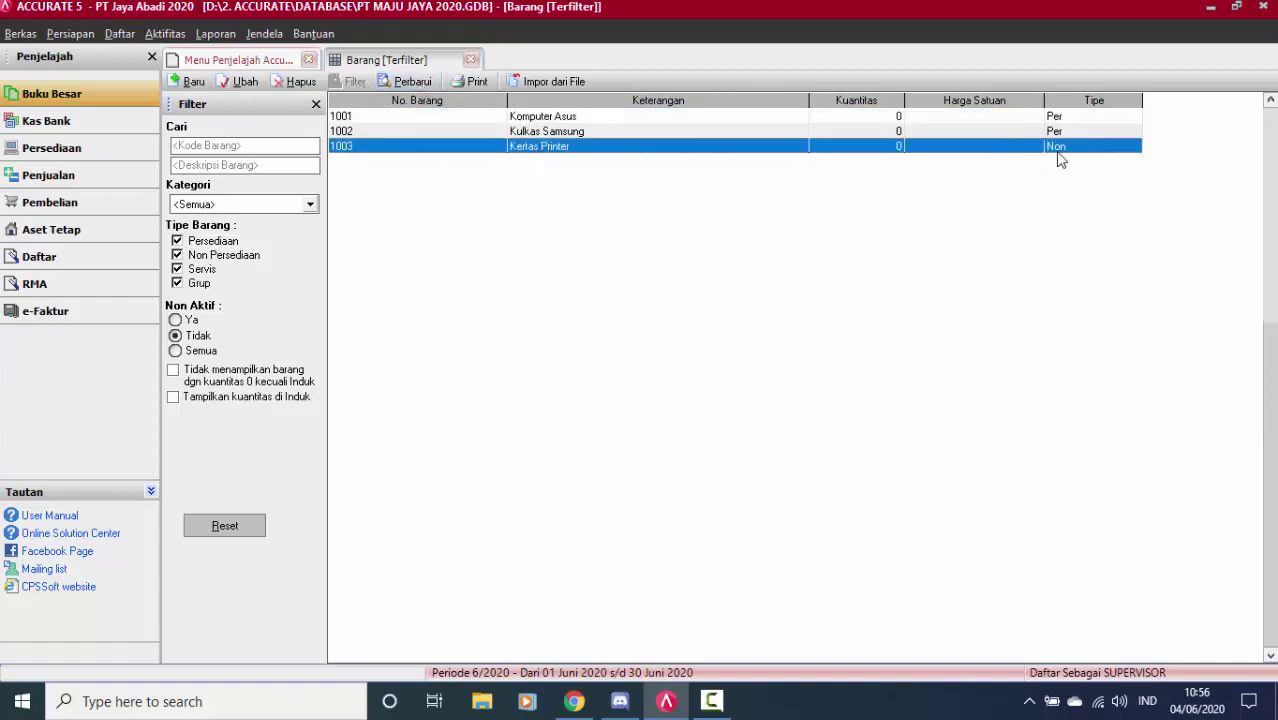
Start a new item numbered 1004 of type Non Persediaan with the description Gula Pasir.
click(193, 82)
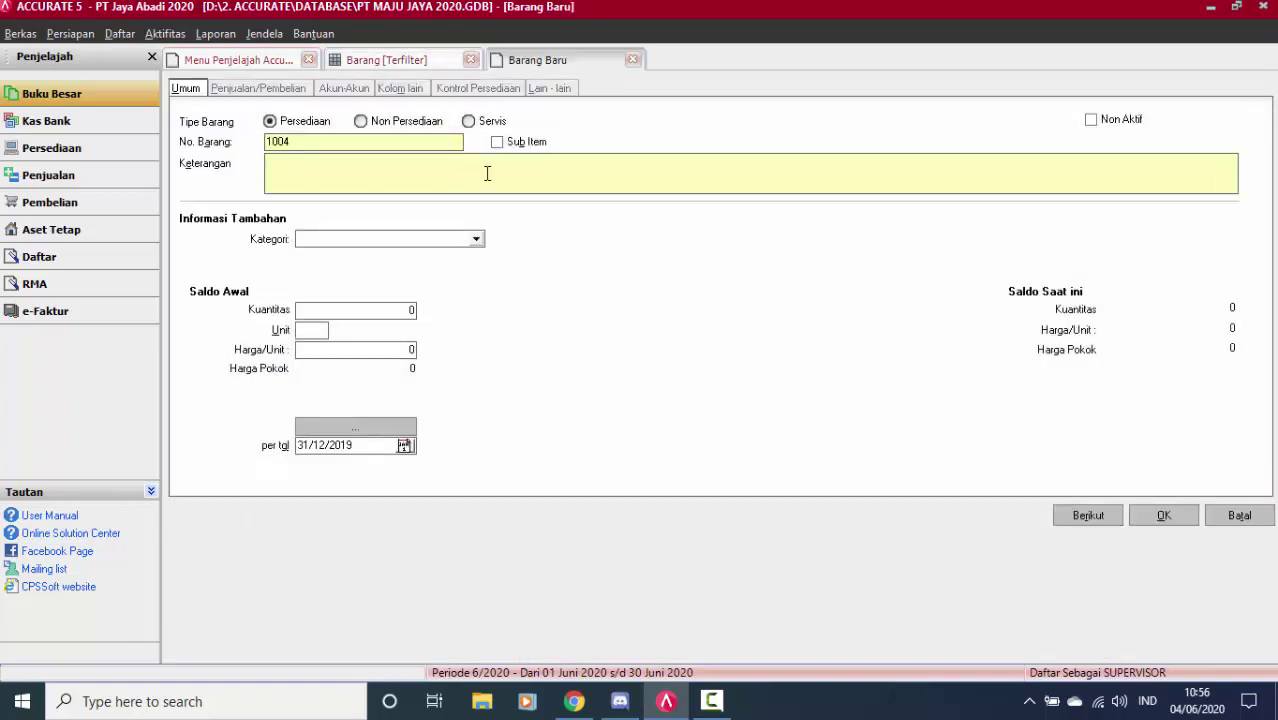
text(Gula Pasir)
click(417, 127)
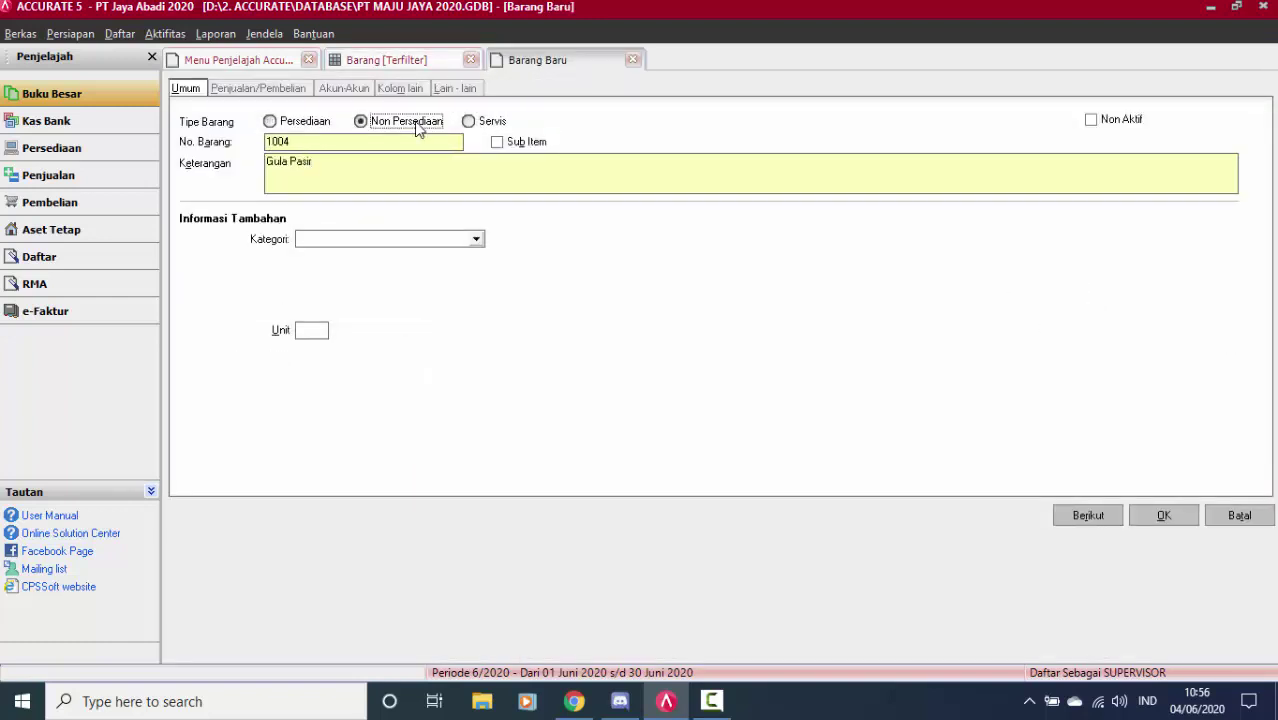
Set the Gula Pasir item's expense account (Akun Beban) to Beban Pantry.
click(344, 88)
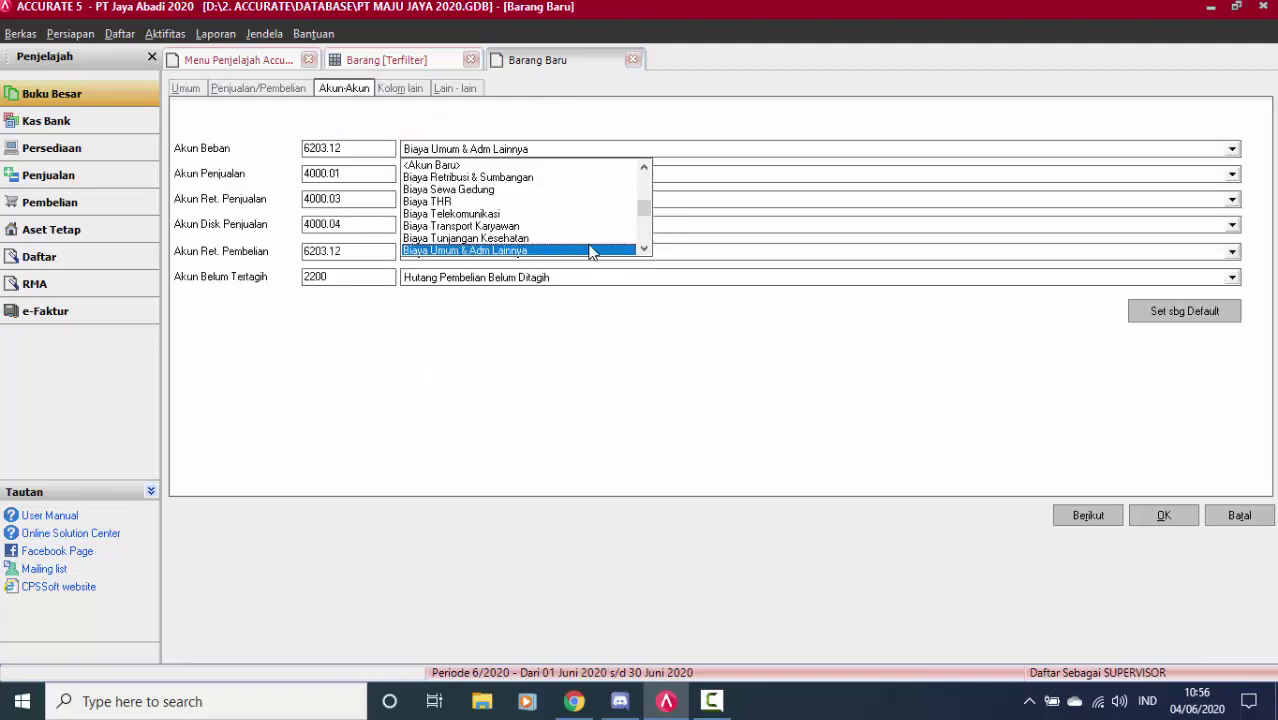
text(Beban Pantr)
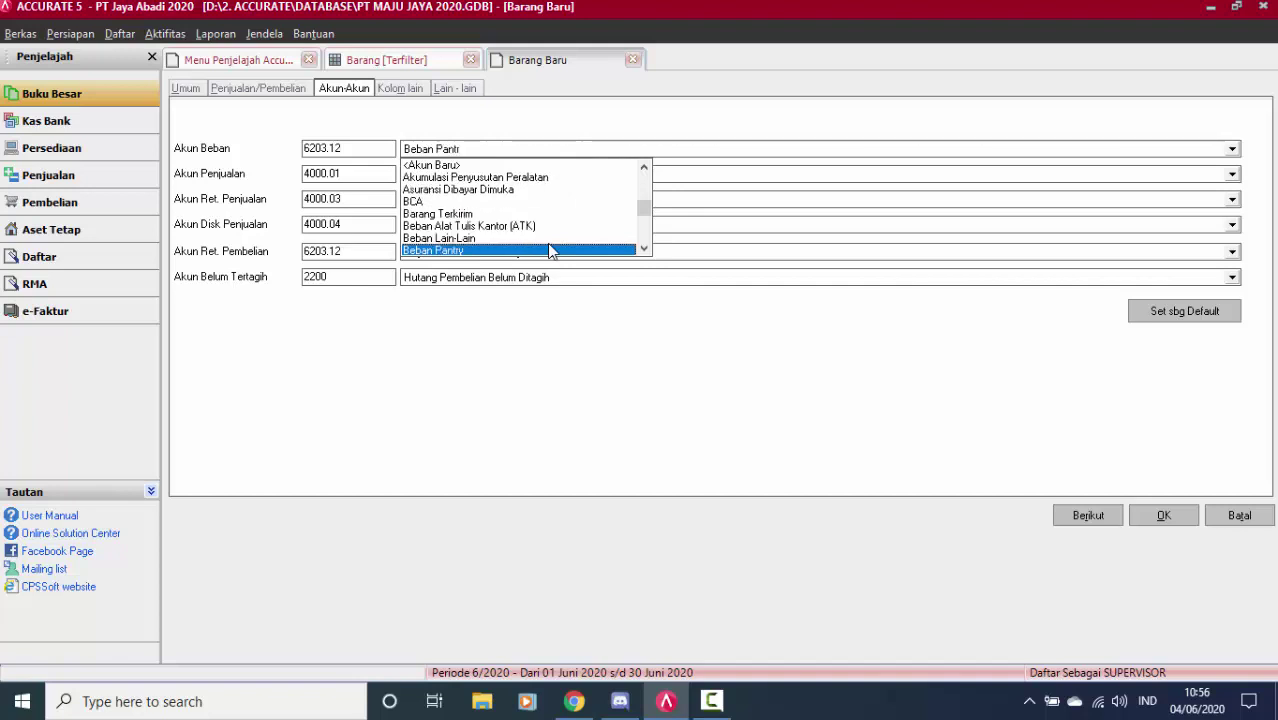
key(Return)
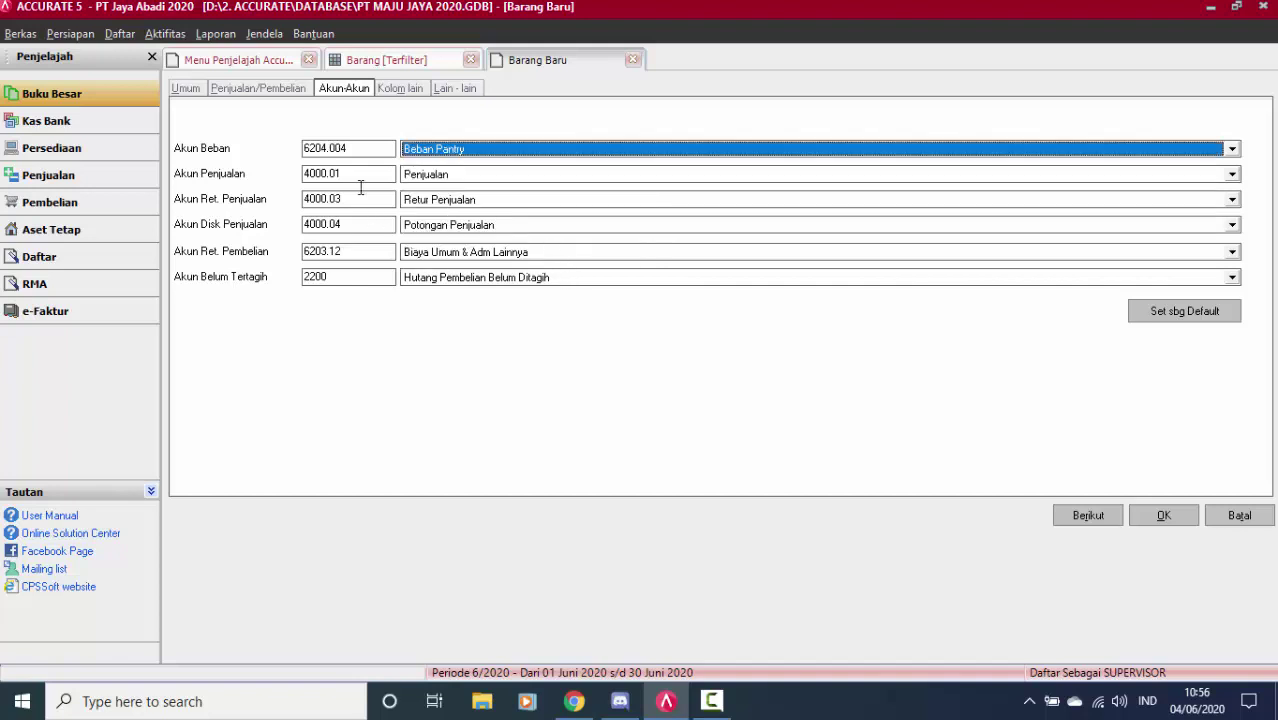
Copy account code 6204.004 from Akun Beban into the sales, sales return, sales discount and purchase return accounts.
drag(360, 150, 201, 148)
key(ctrl+c)
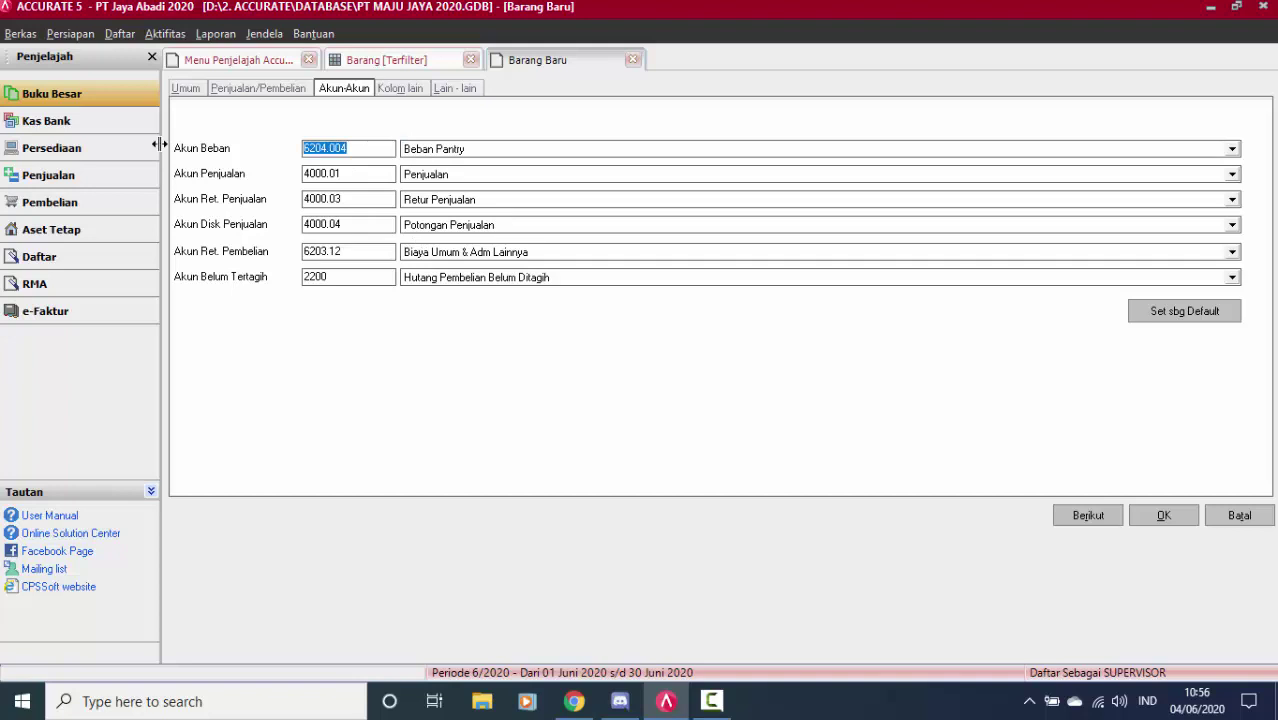
click(347, 175)
key(ctrl+v)
drag(367, 199, 297, 199)
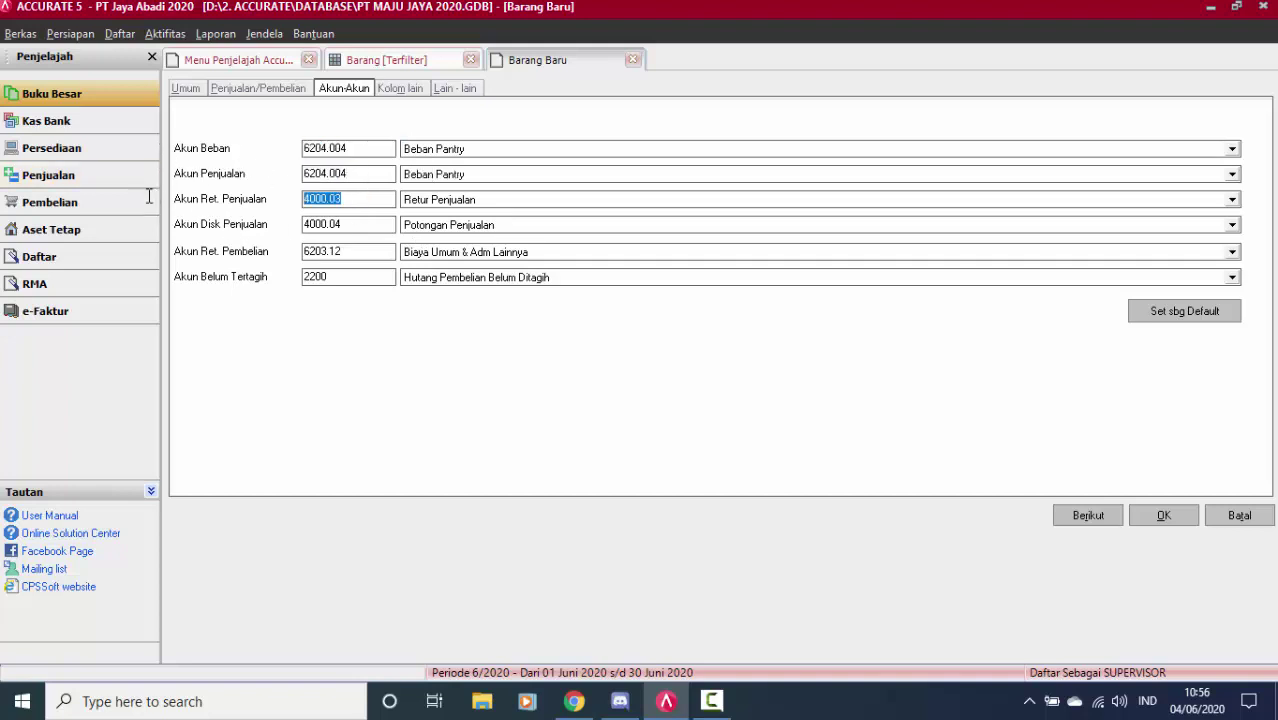
key(ctrl+v)
drag(360, 229, 250, 231)
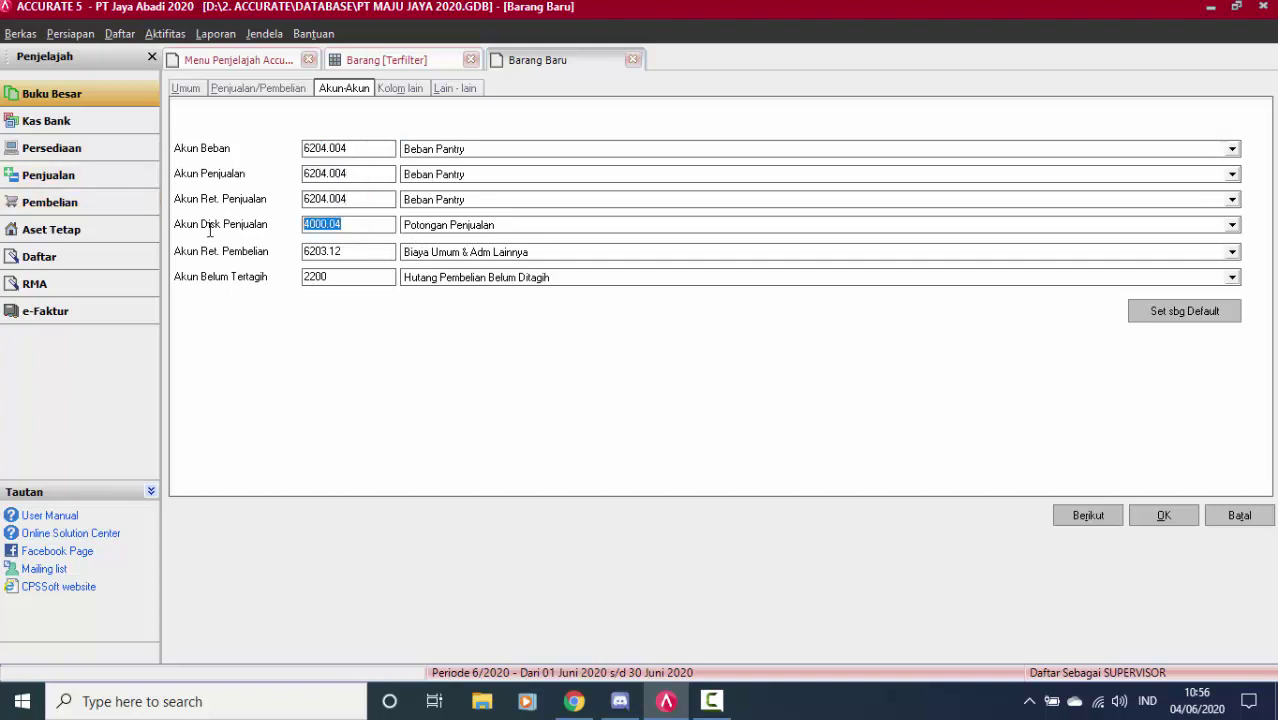
key(ctrl+v)
drag(360, 249, 226, 259)
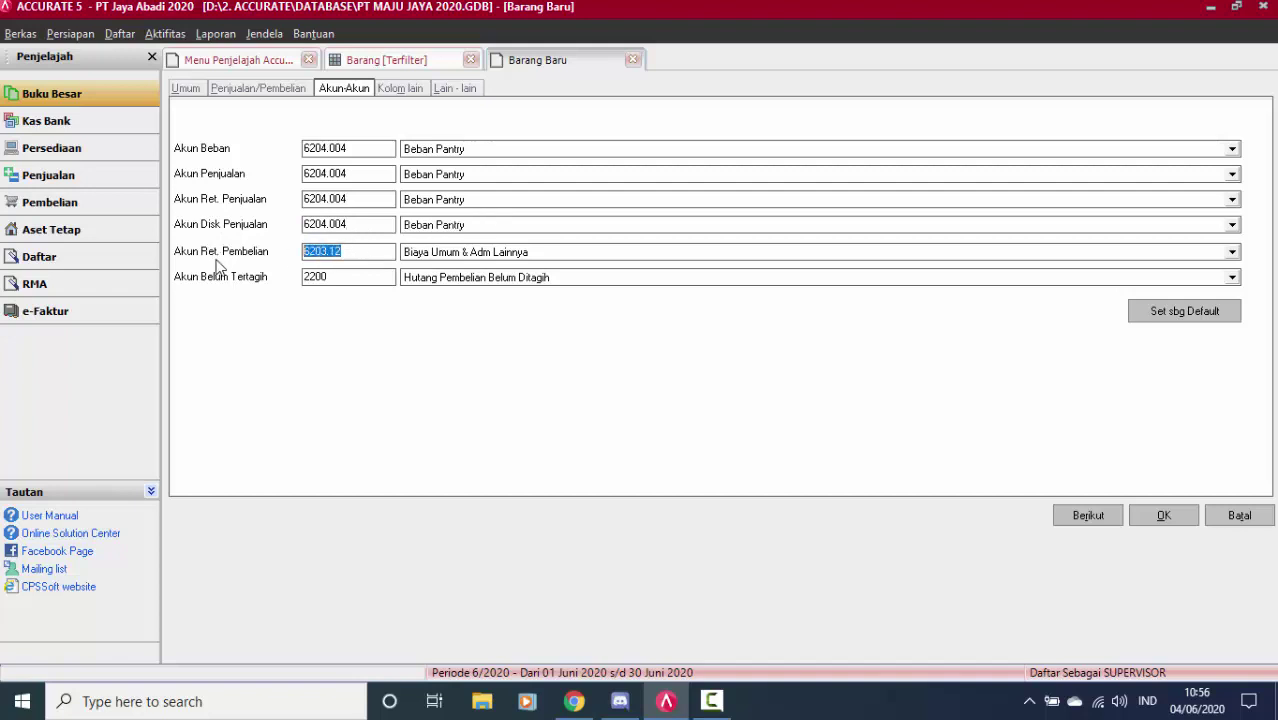
key(ctrl+v)
Save the Gula Pasir item with the chosen accounts and refresh the item list to select it.
click(1163, 515)
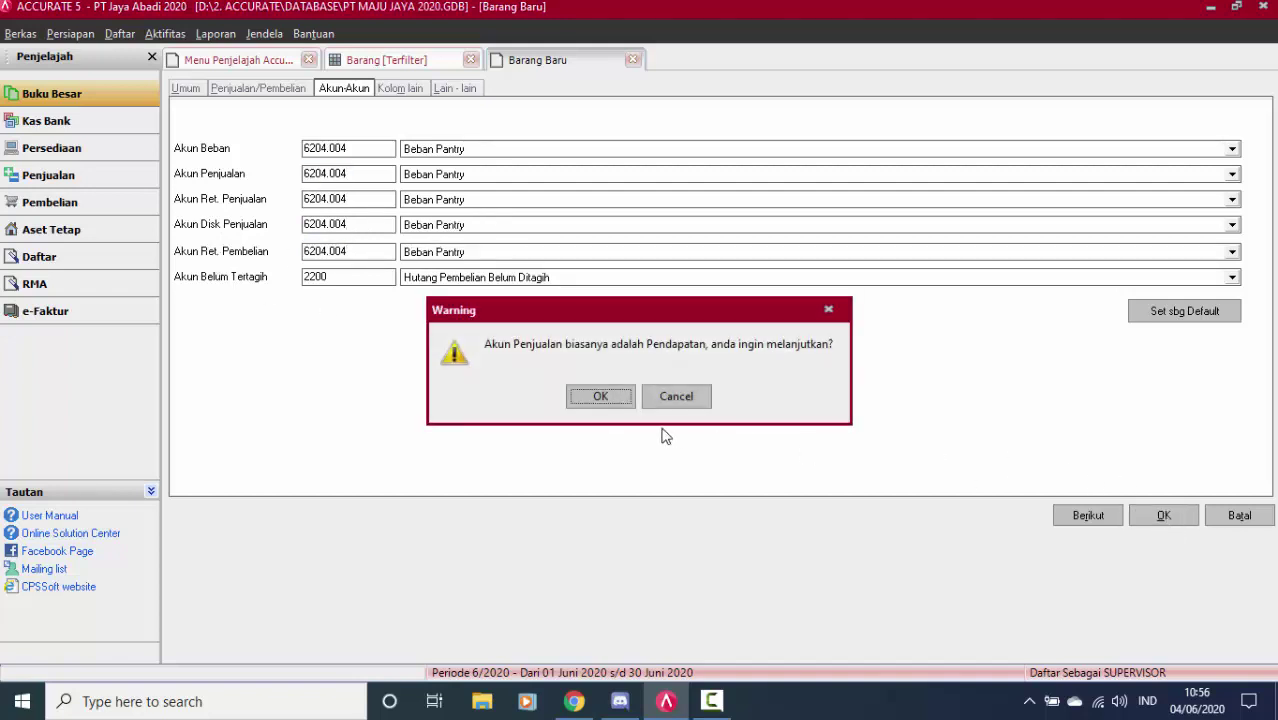
click(597, 398)
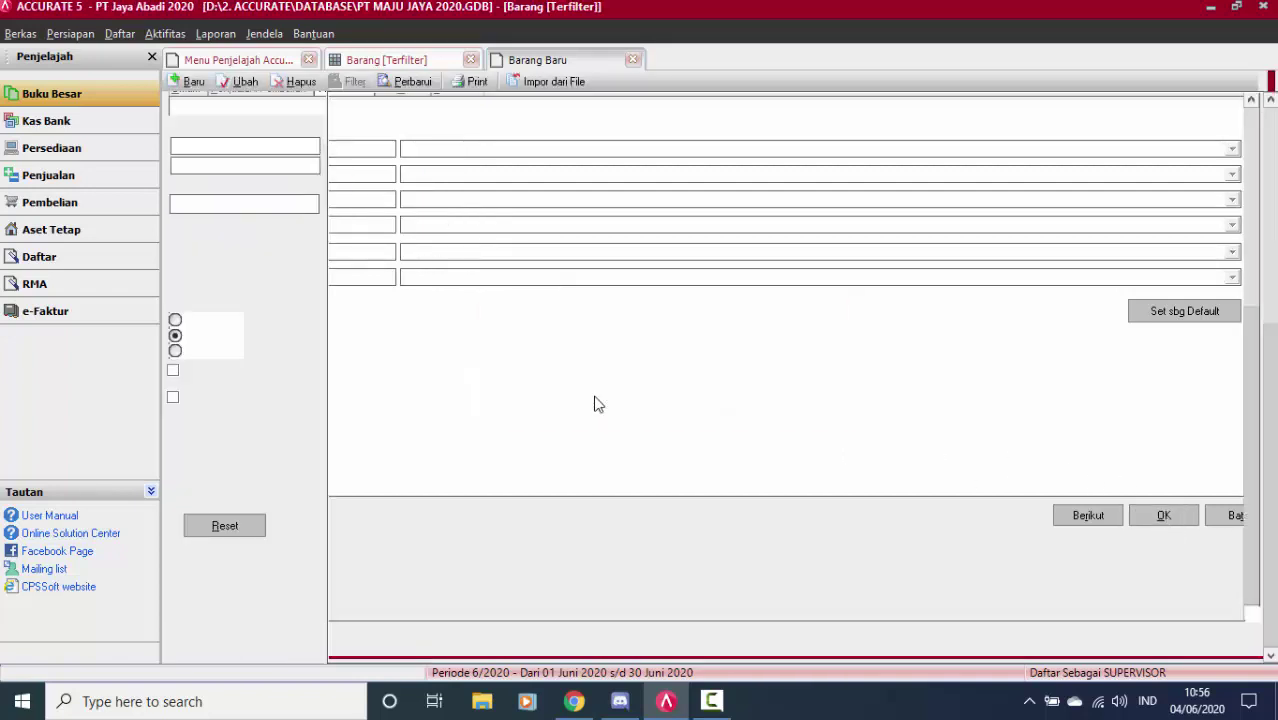
click(402, 84)
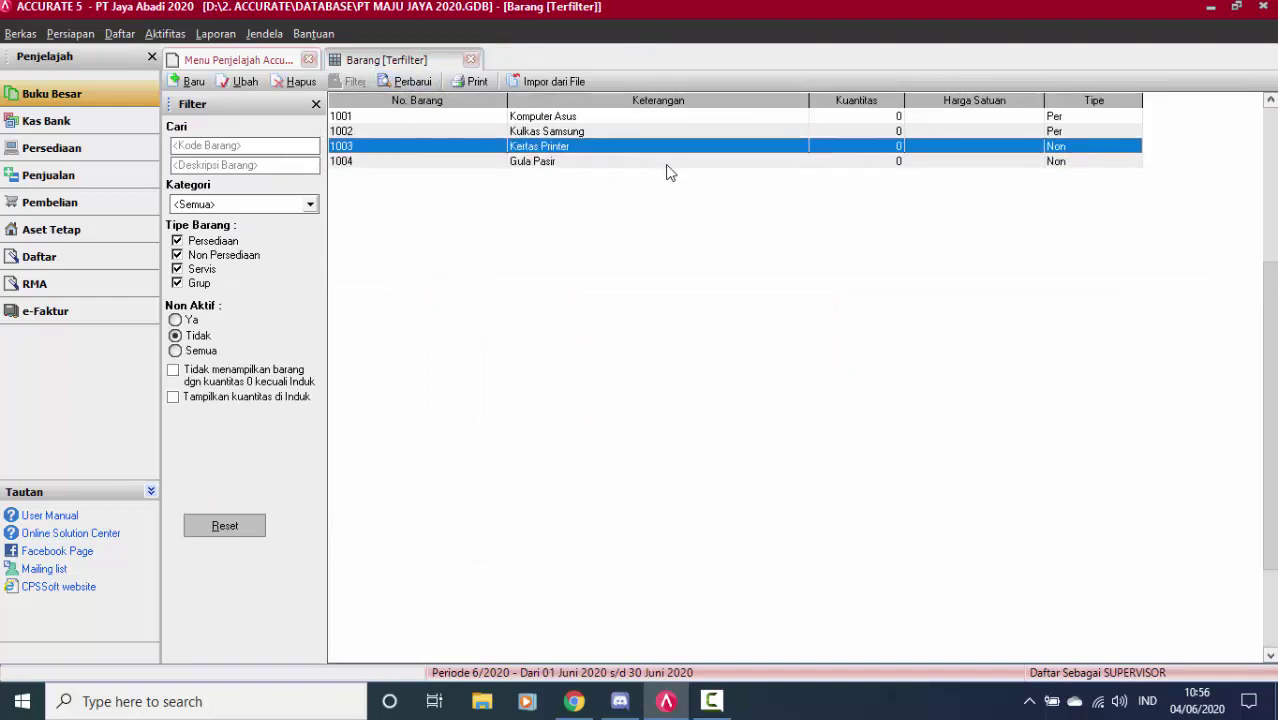
click(1042, 161)
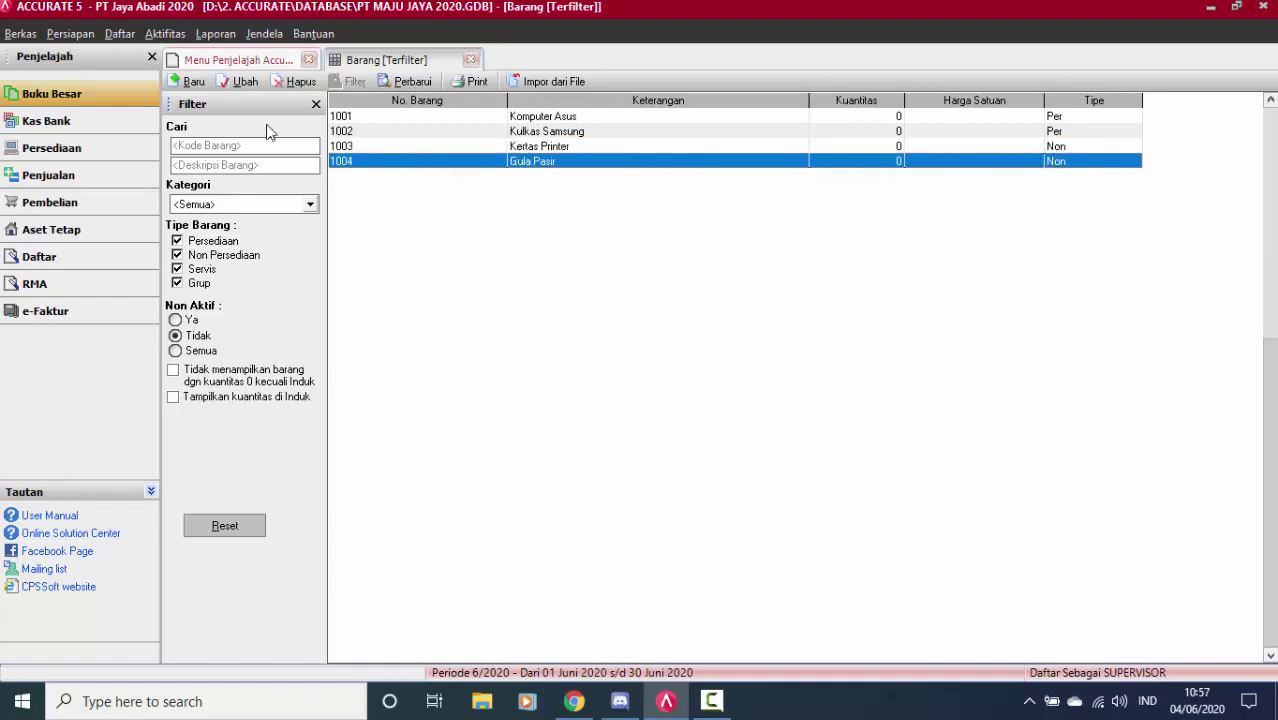
Start a new item numbered 1005 of type Non Persediaan with the description Perbaikan Kantor.
click(190, 81)
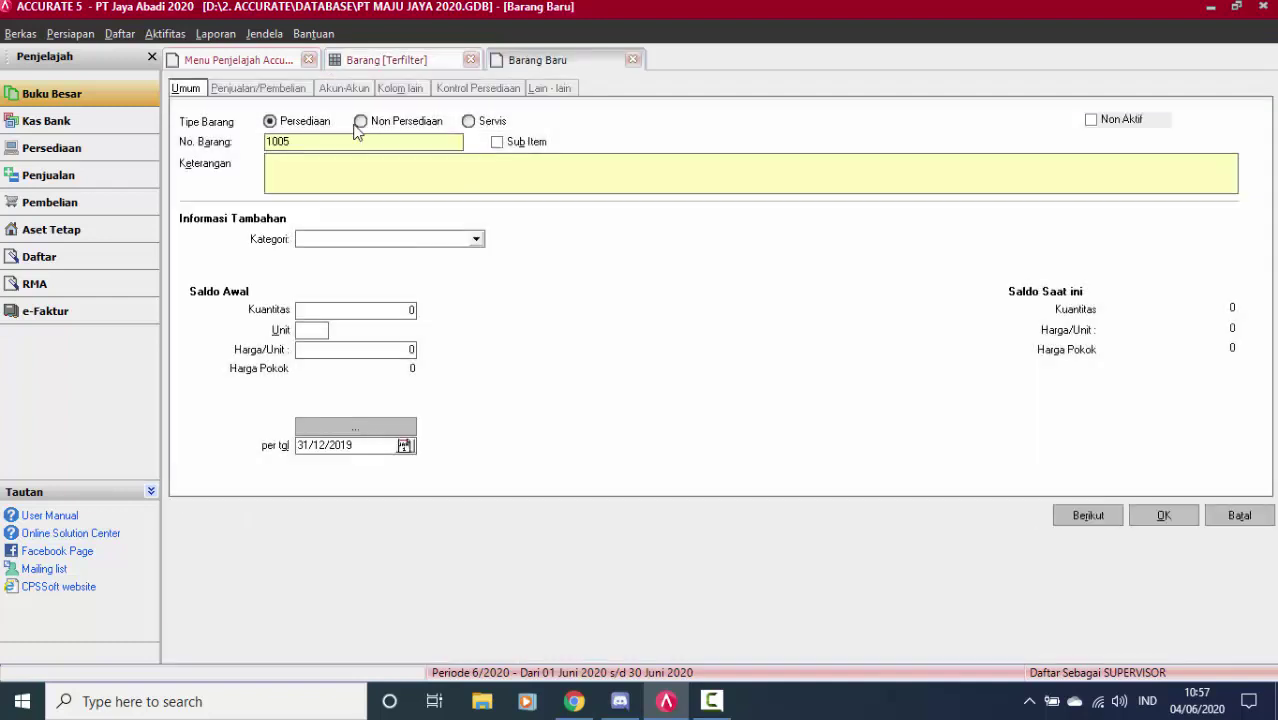
click(361, 122)
click(416, 164)
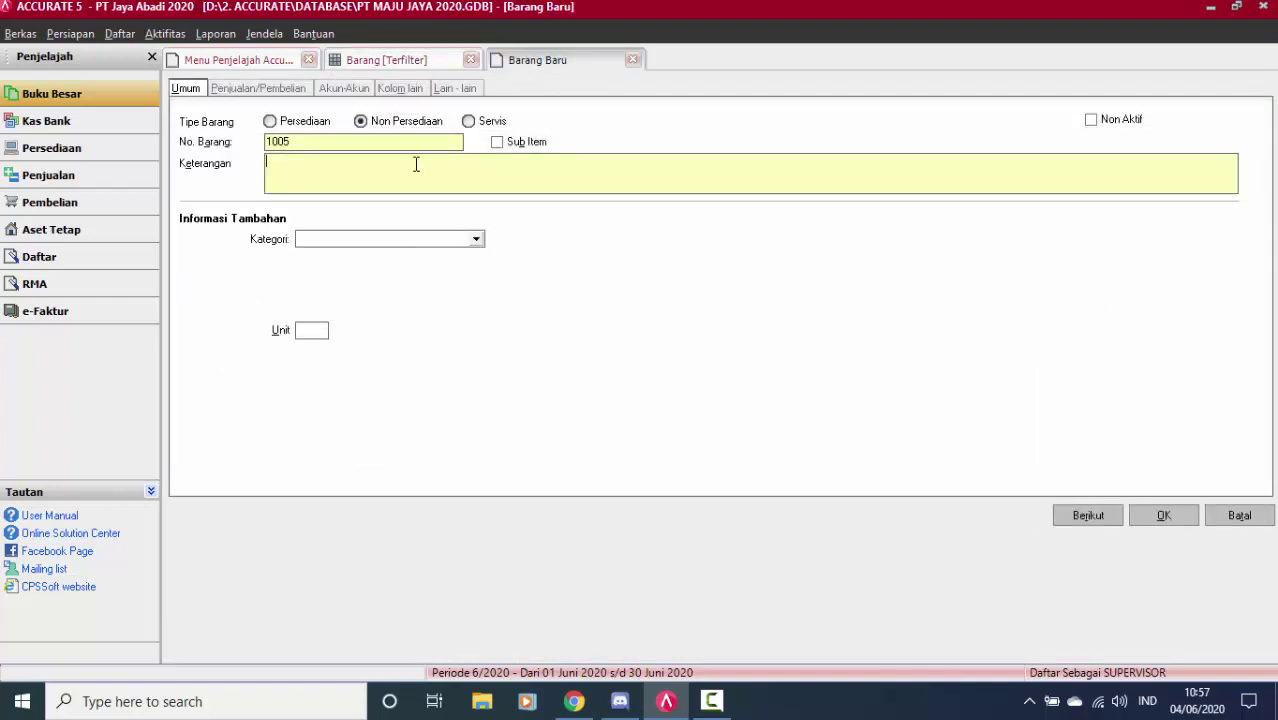
text(Peralatan)
key(BackSpace)
key(BackSpace)
key(BackSpace)
key(BackSpace)
key(BackSpace)
key(BackSpace)
key(BackSpace)
key(BackSpace)
key(BackSpace)
text(Perbaikan Kantor)
drag(370, 165, 256, 165)
click(385, 161)
click(344, 89)
click(190, 90)
click(367, 166)
Set the Perbaikan Kantor item's expense account (Akun Beban) to Biaya Reparasi Kantor.
click(344, 88)
click(424, 150)
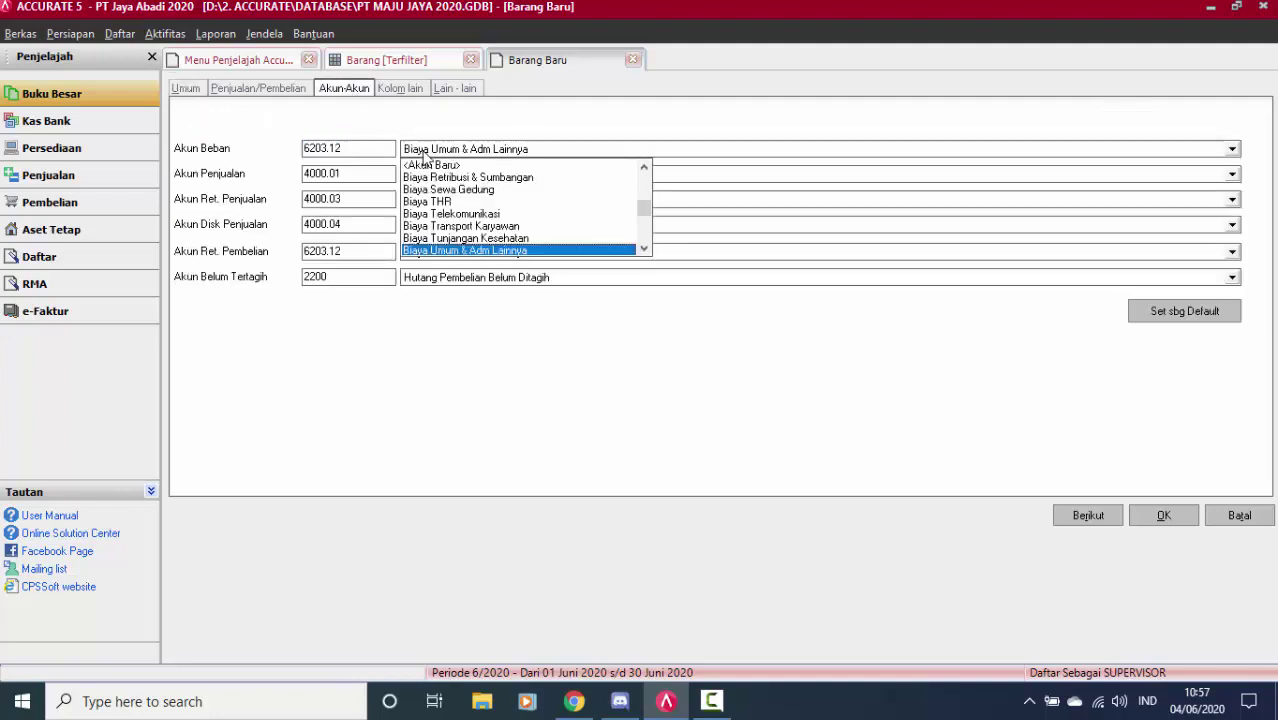
text(biaya r)
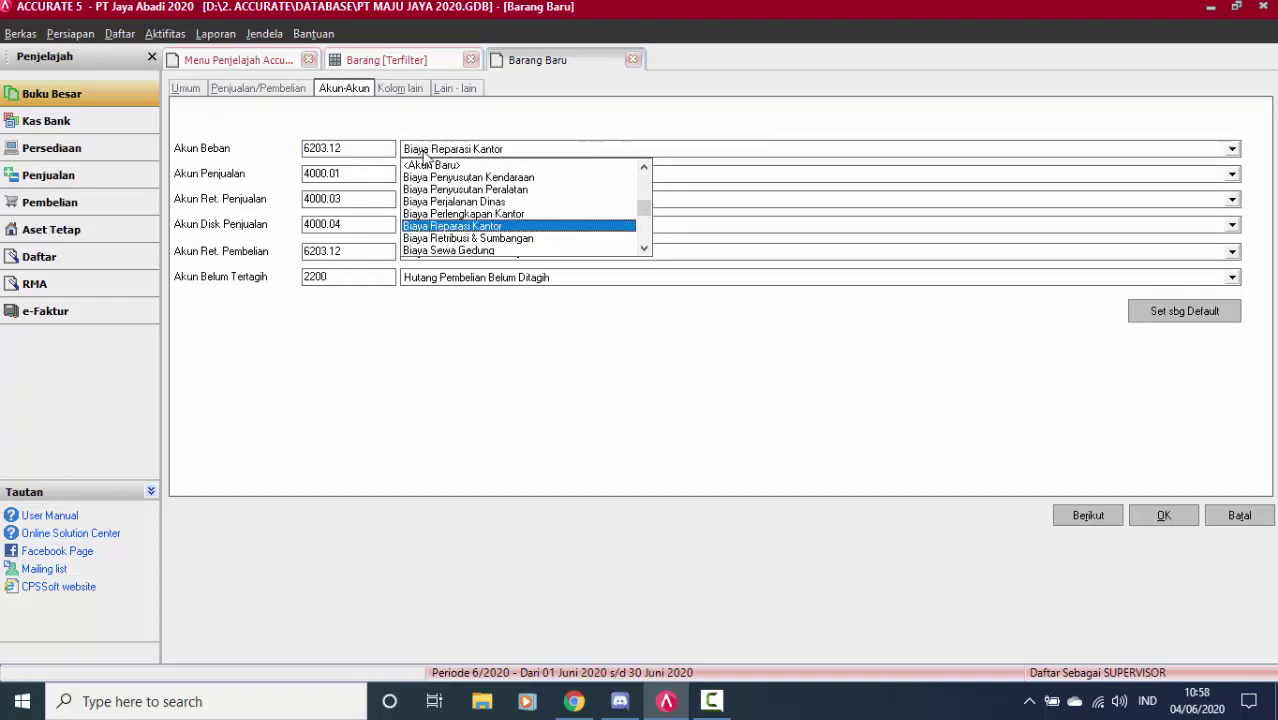
key(Return)
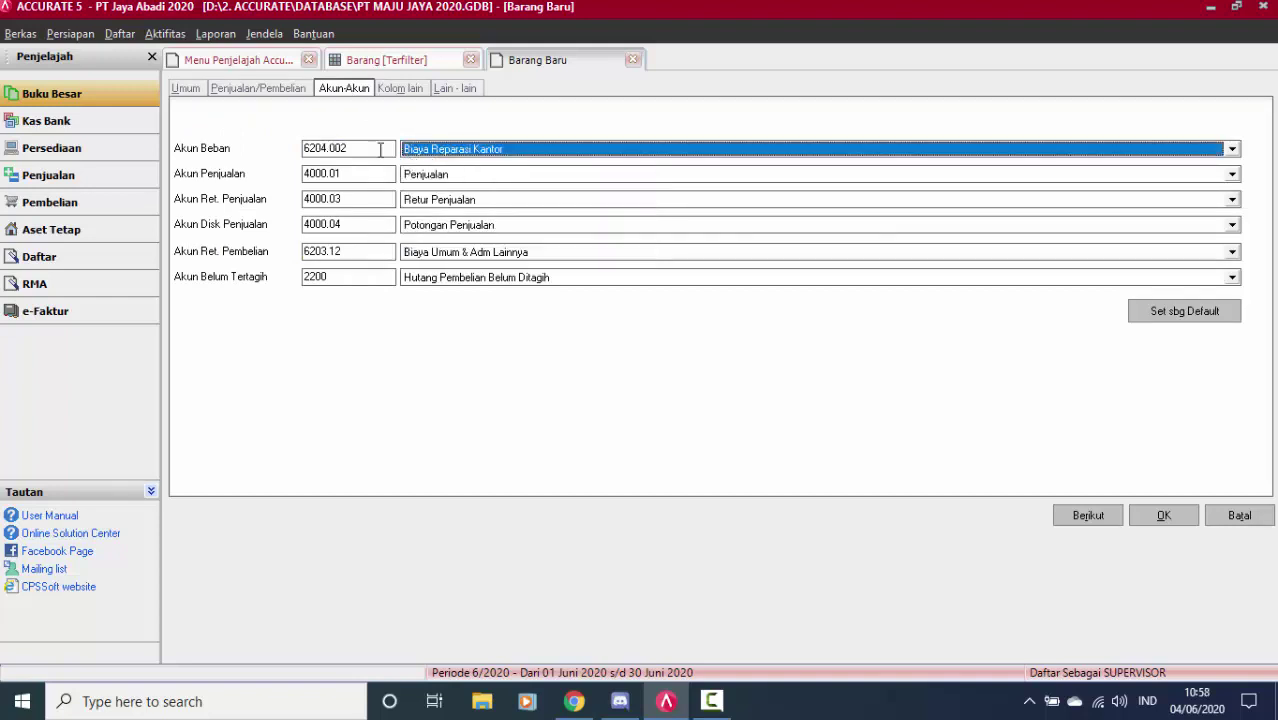
Copy account code 6204.002 from Akun Beban into the sales, sales return, sales discount and purchase return accounts.
key(shift+Tab)
key(ctrl+c)
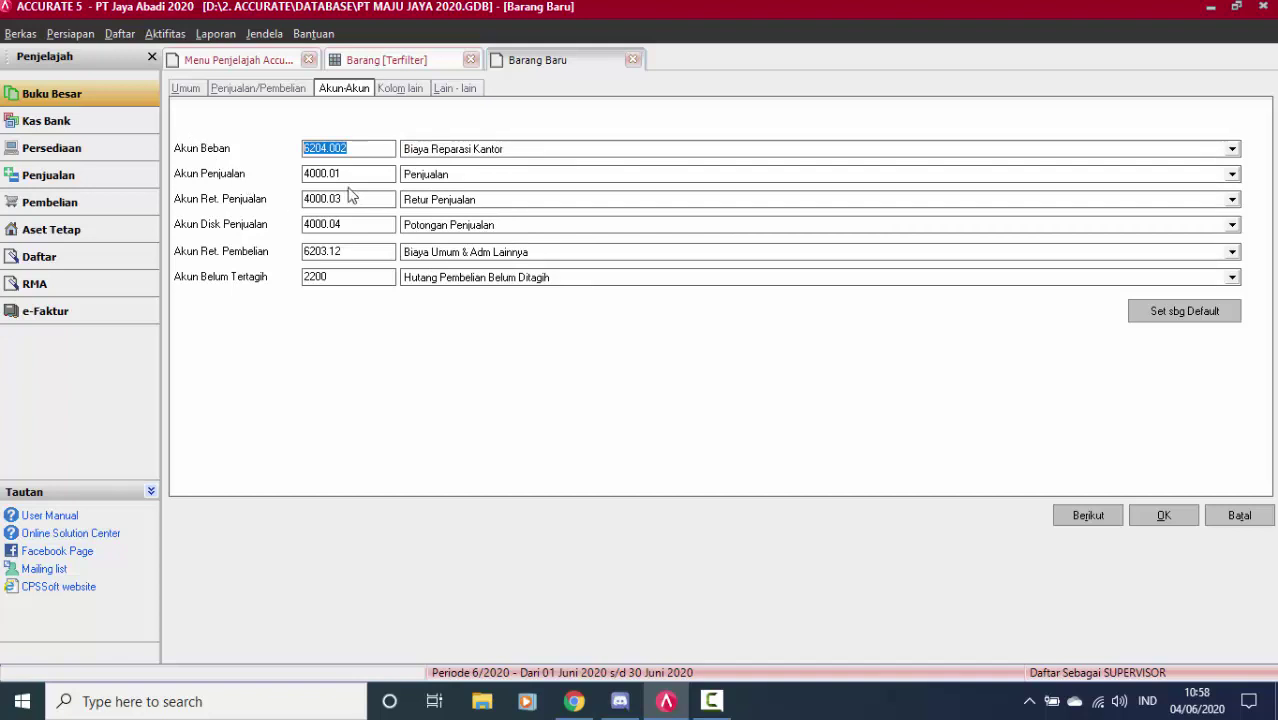
key(Tab)
key(Tab)
key(Tab)
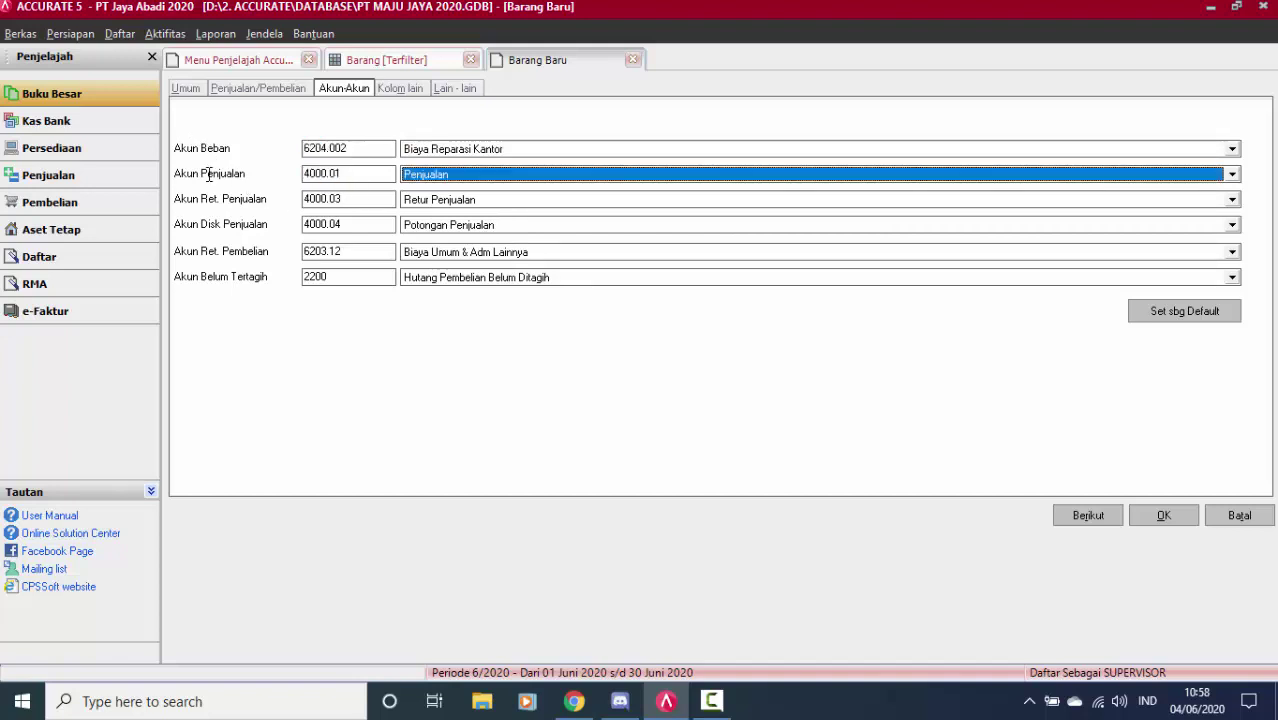
key(shift+Tab)
key(ctrl+v)
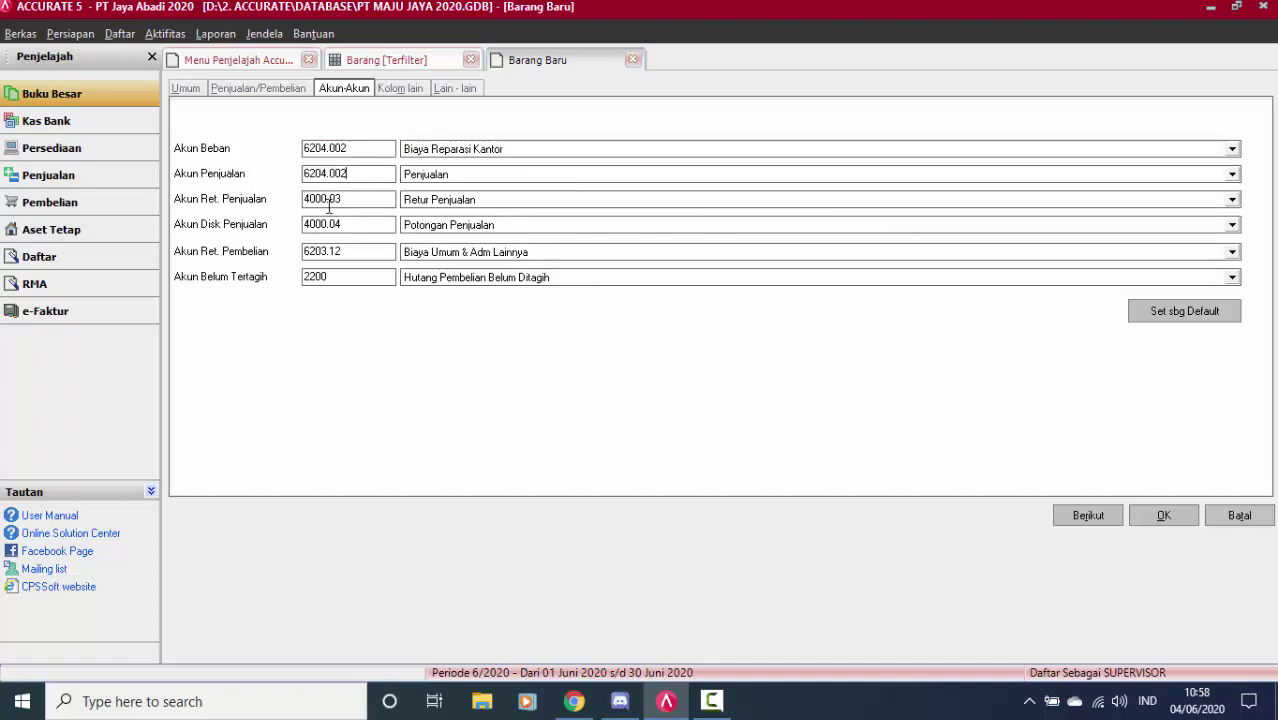
click(316, 199)
key(ctrl+v)
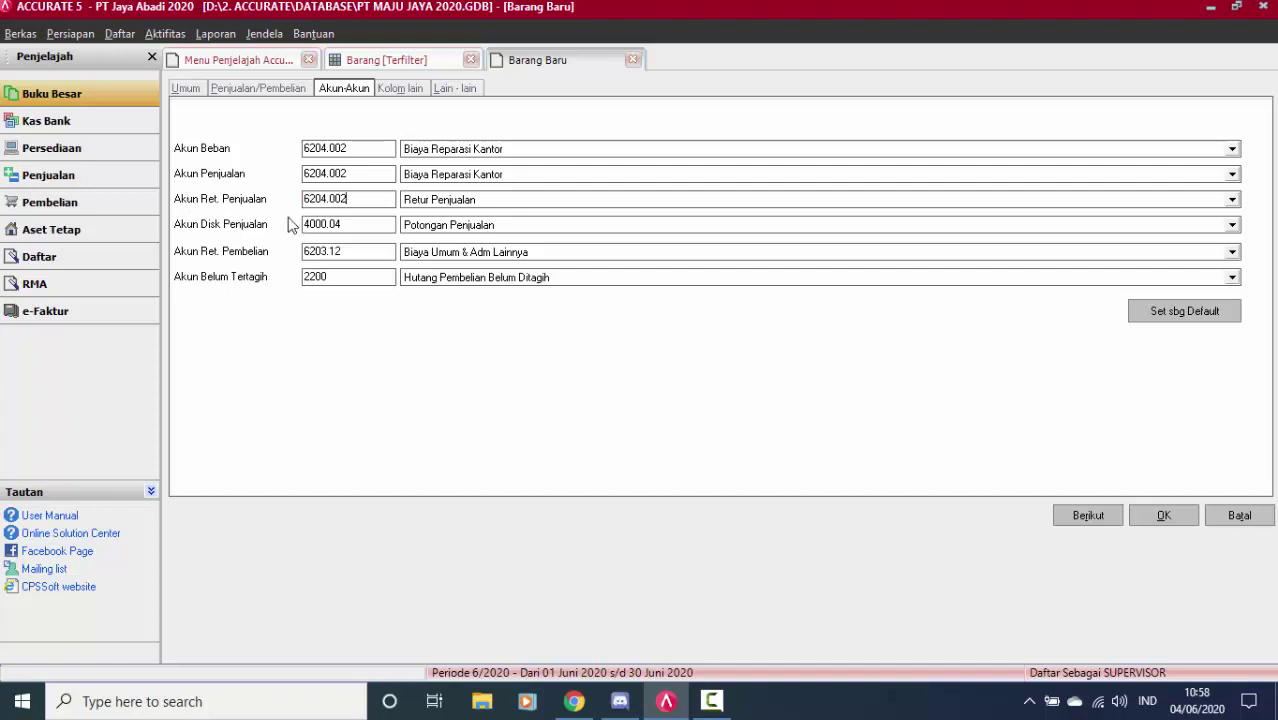
click(358, 224)
key(ctrl+v)
click(371, 250)
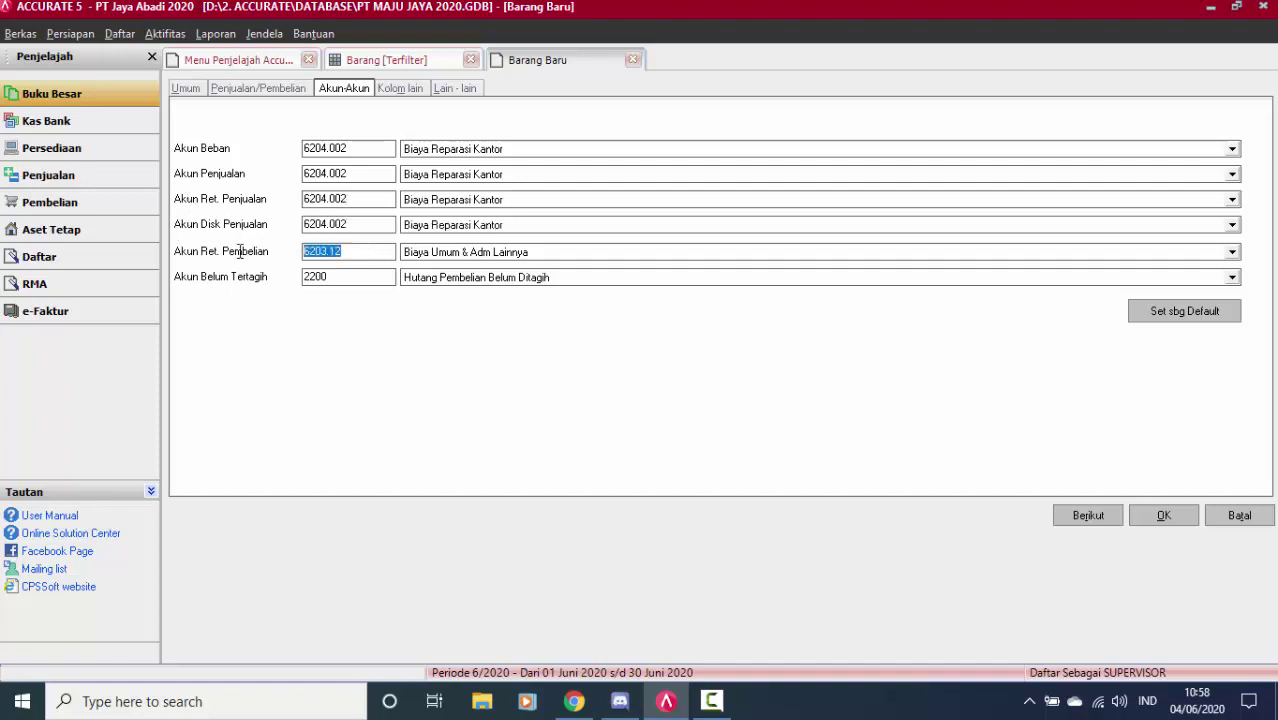
key(ctrl+v)
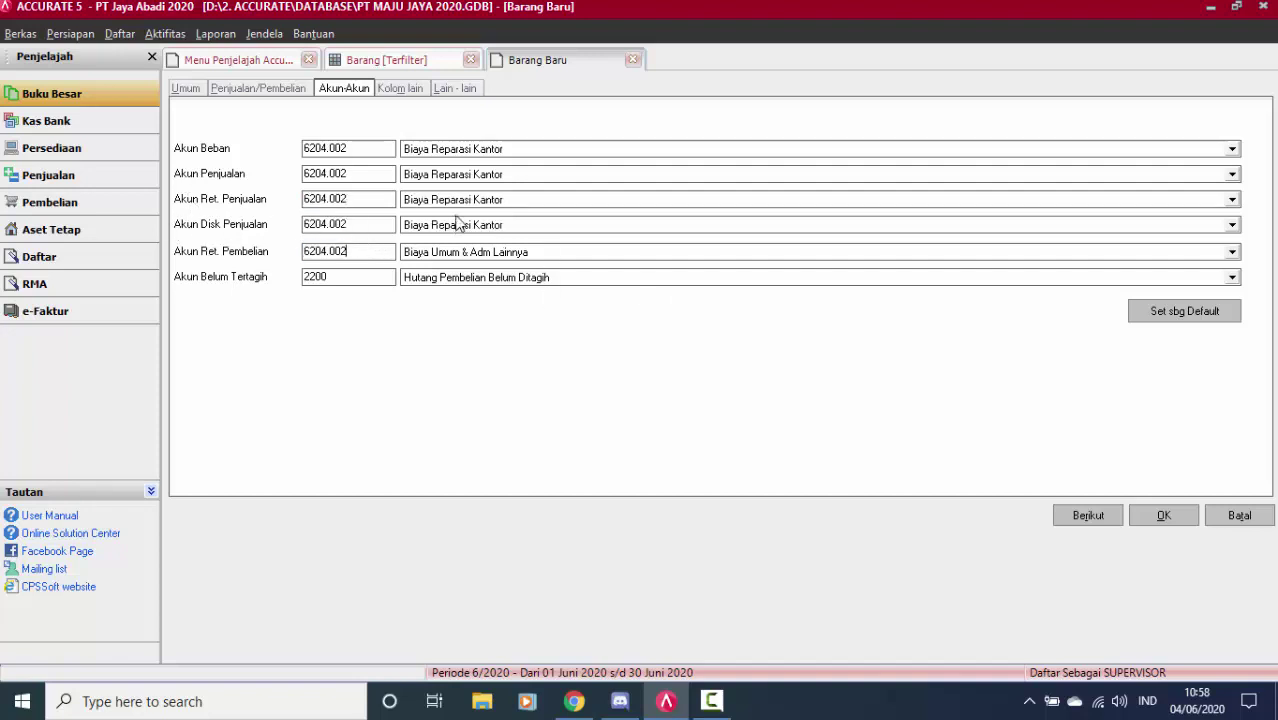
Save the Perbaikan Kantor item with the chosen accounts and select it in the item list.
click(1166, 515)
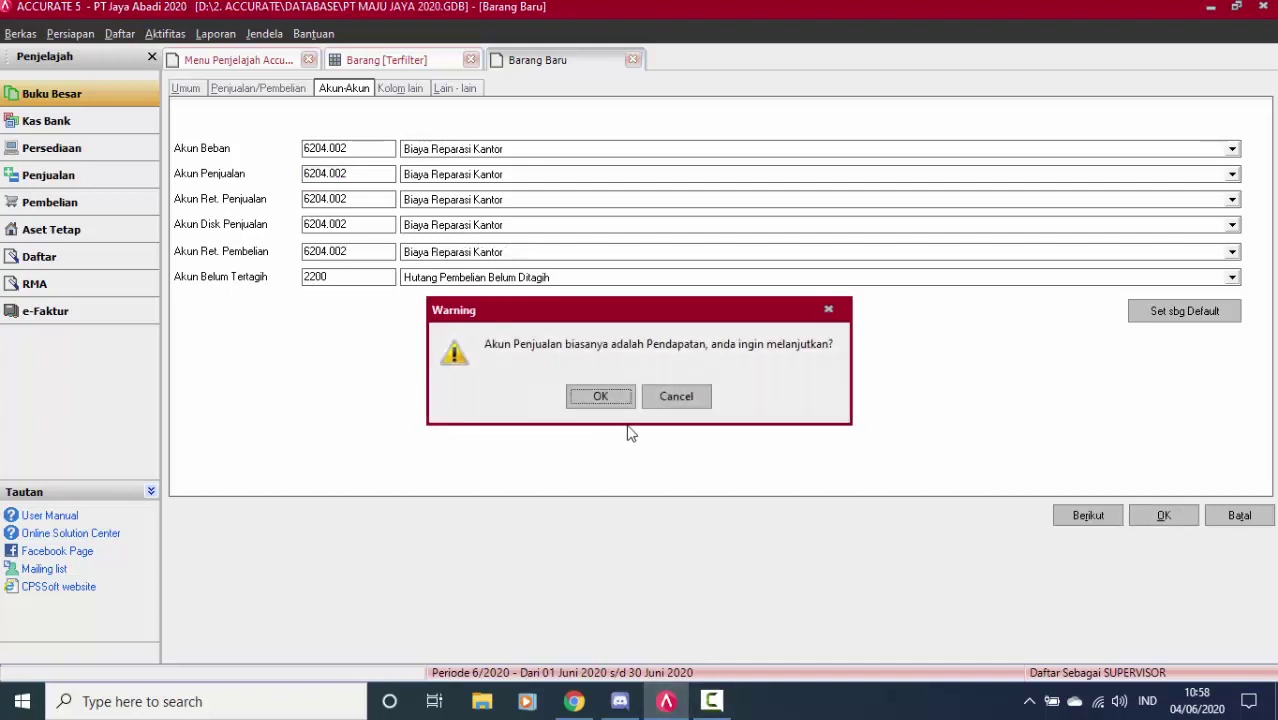
click(603, 396)
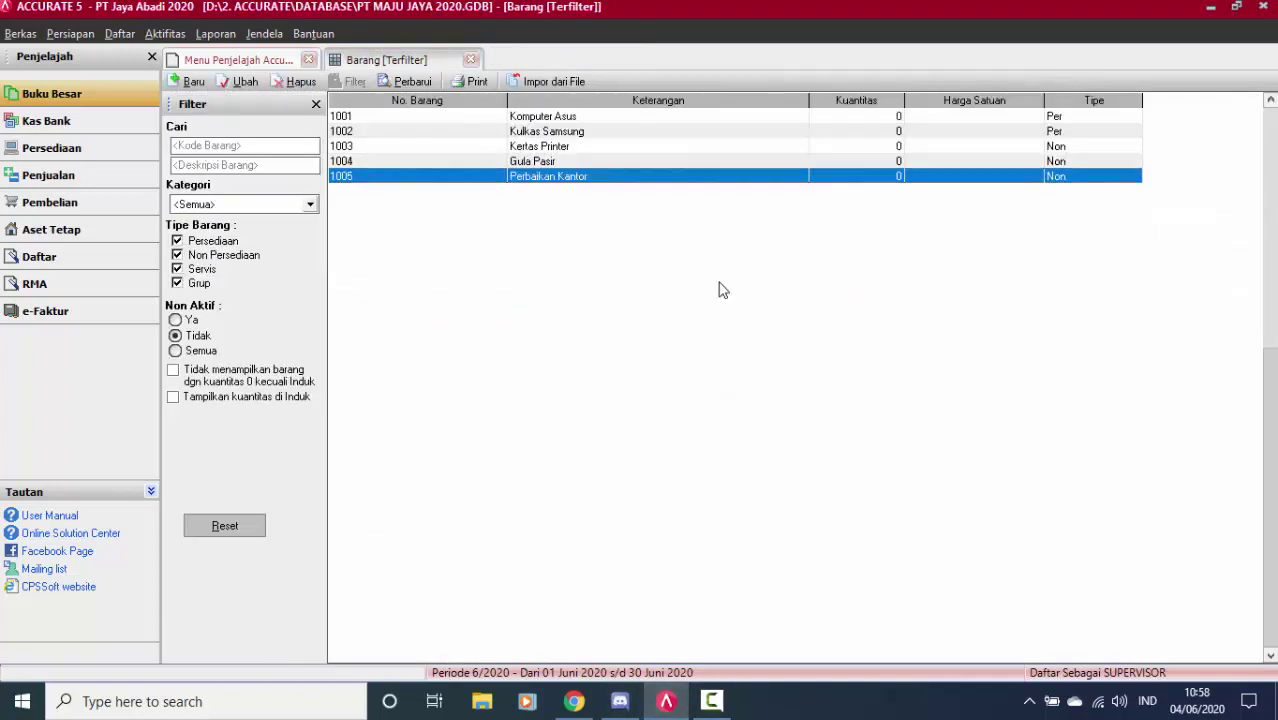
click(700, 162)
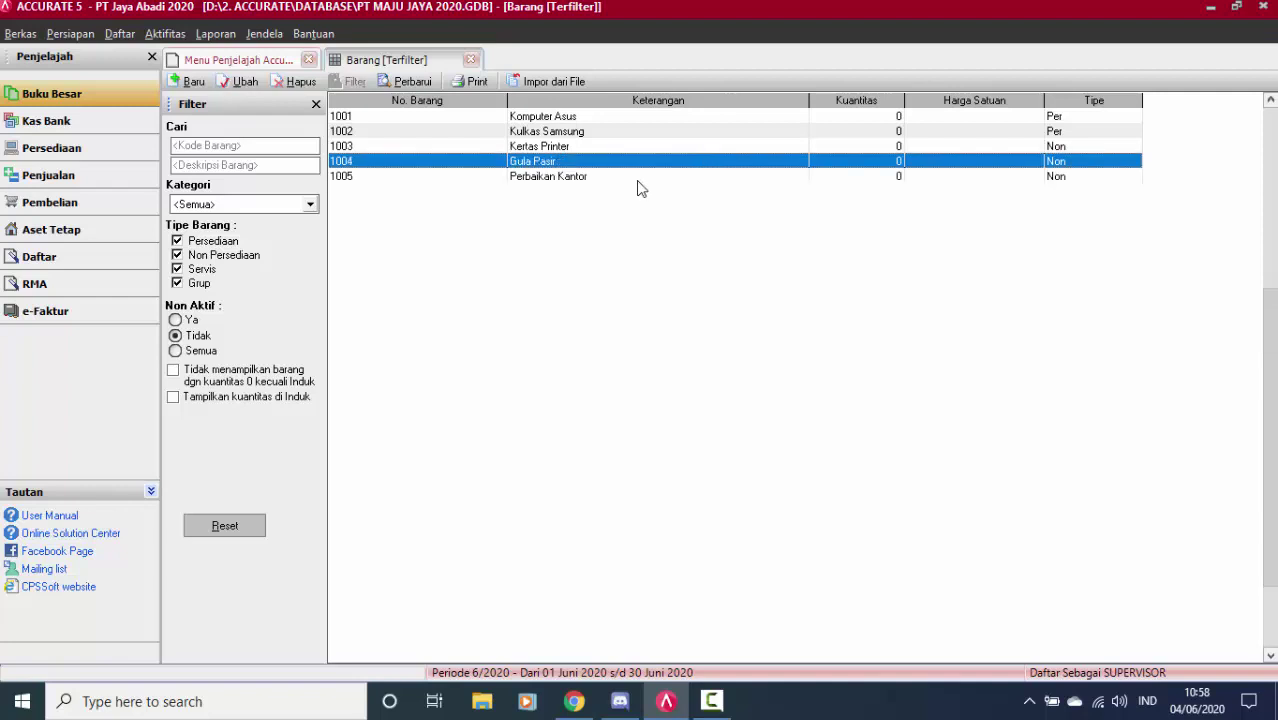
click(637, 178)
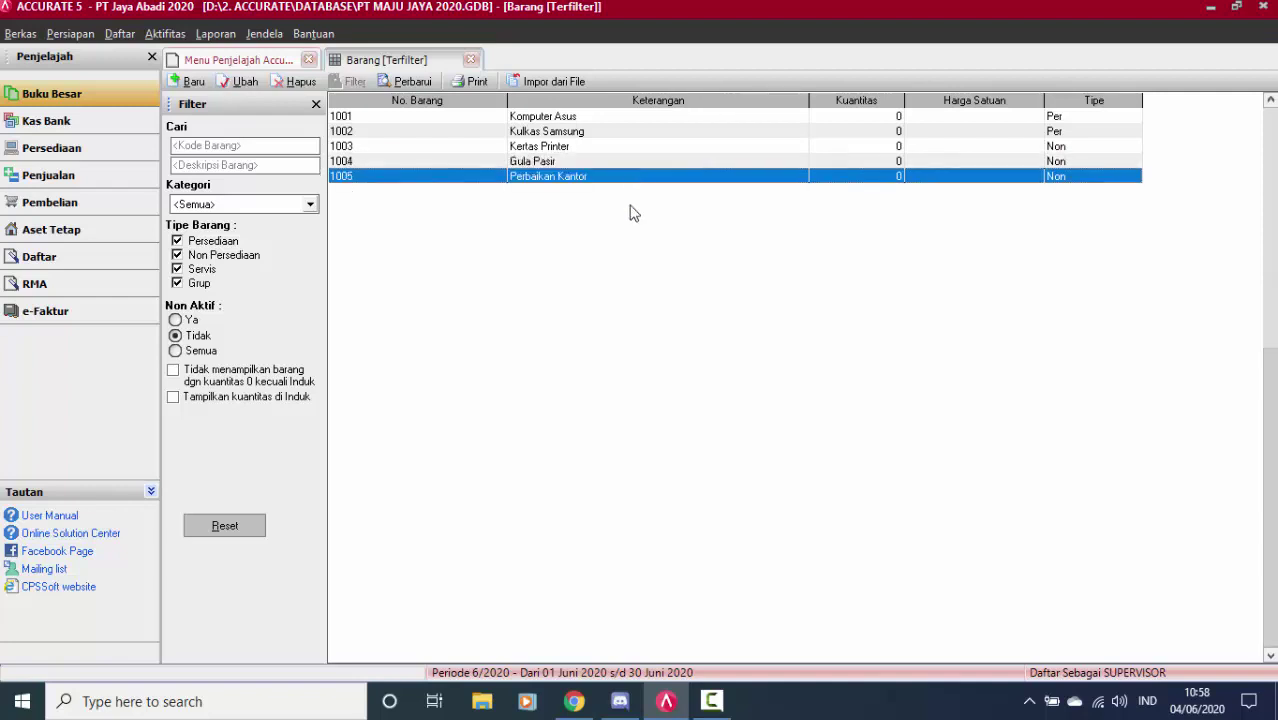
Start a new item numbered 1006 of type Servis with the description Jasa Install Windows.
click(190, 82)
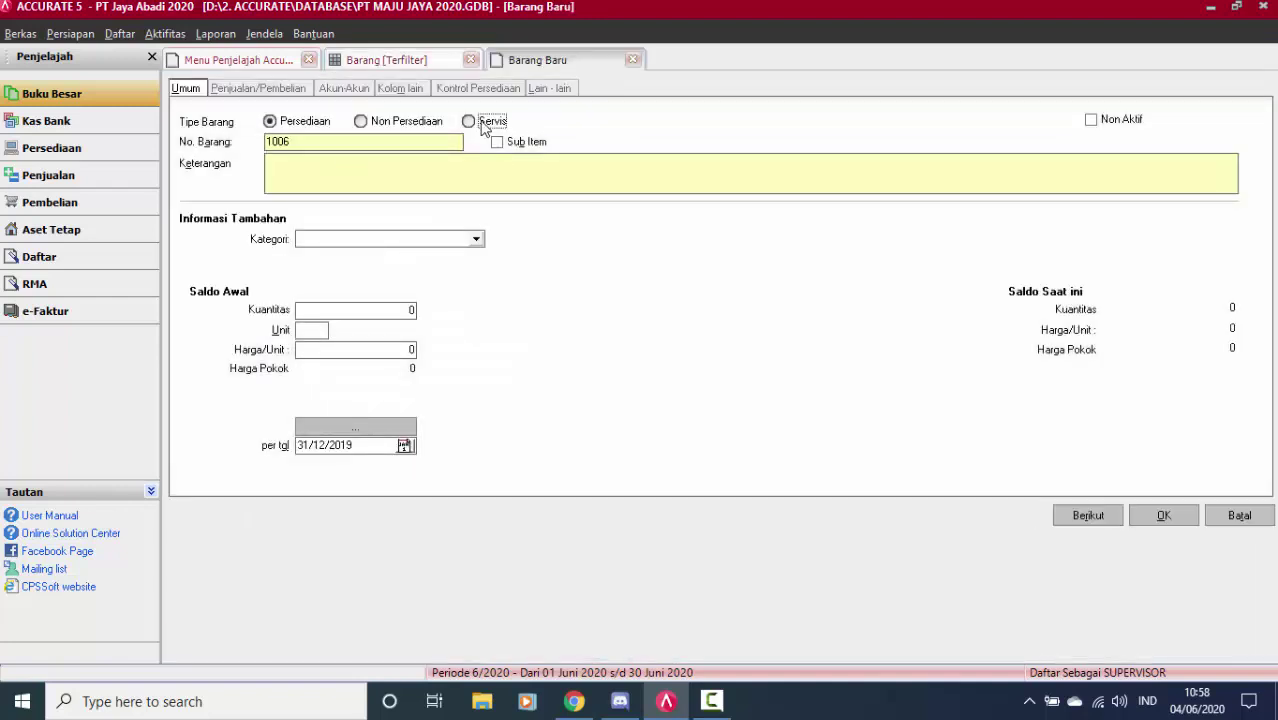
click(485, 122)
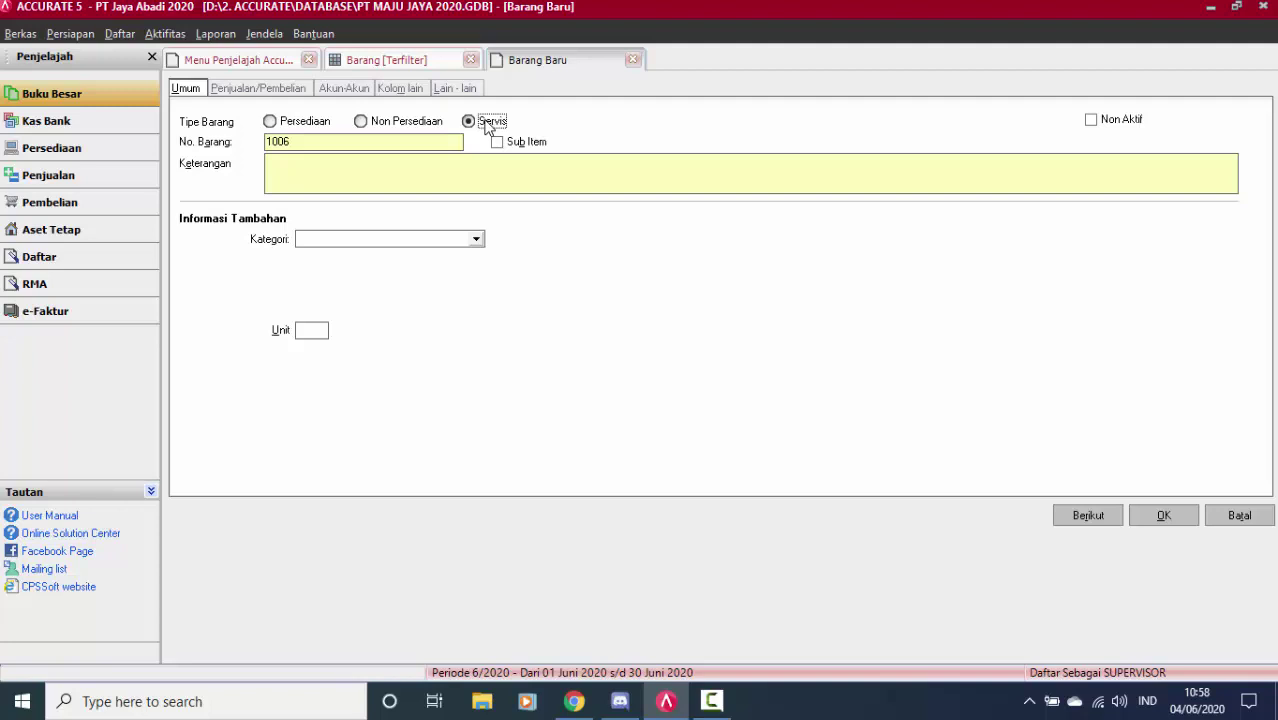
click(469, 188)
text(Windows)
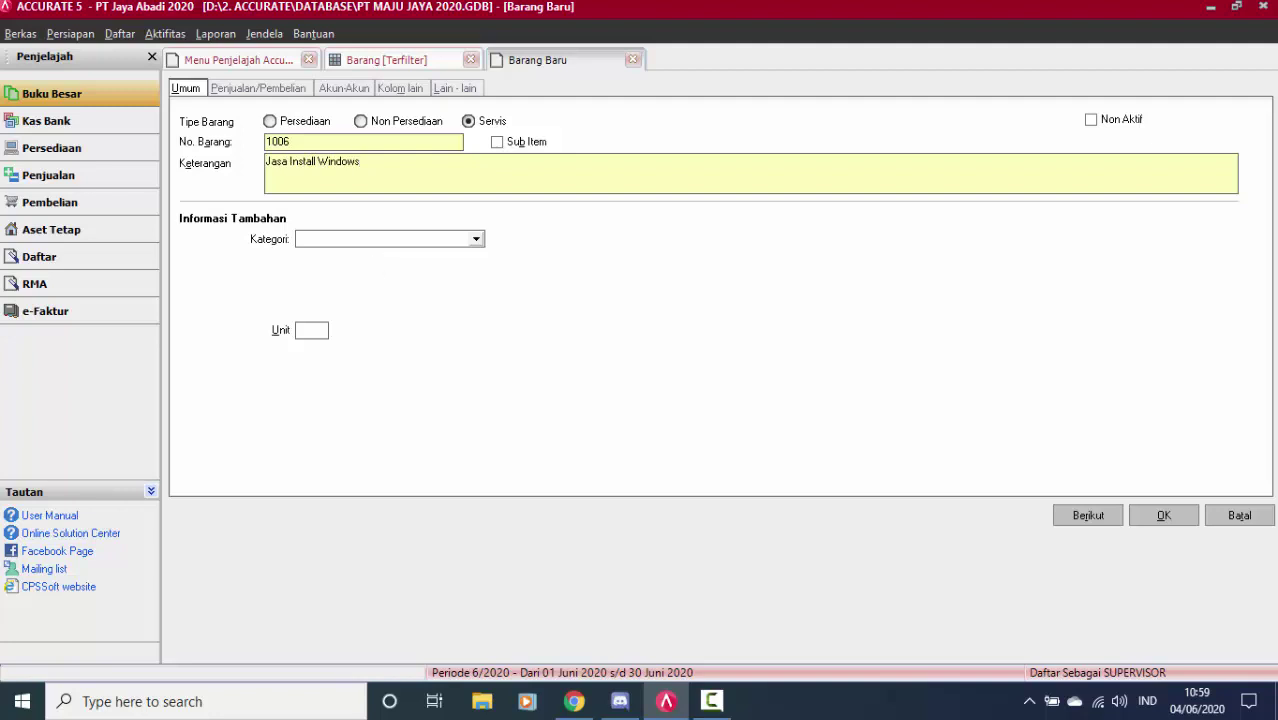
Set the Jasa Install Windows item's sales account (Akun Penjualan) to Pendapatan Jasa Pasang.
click(338, 89)
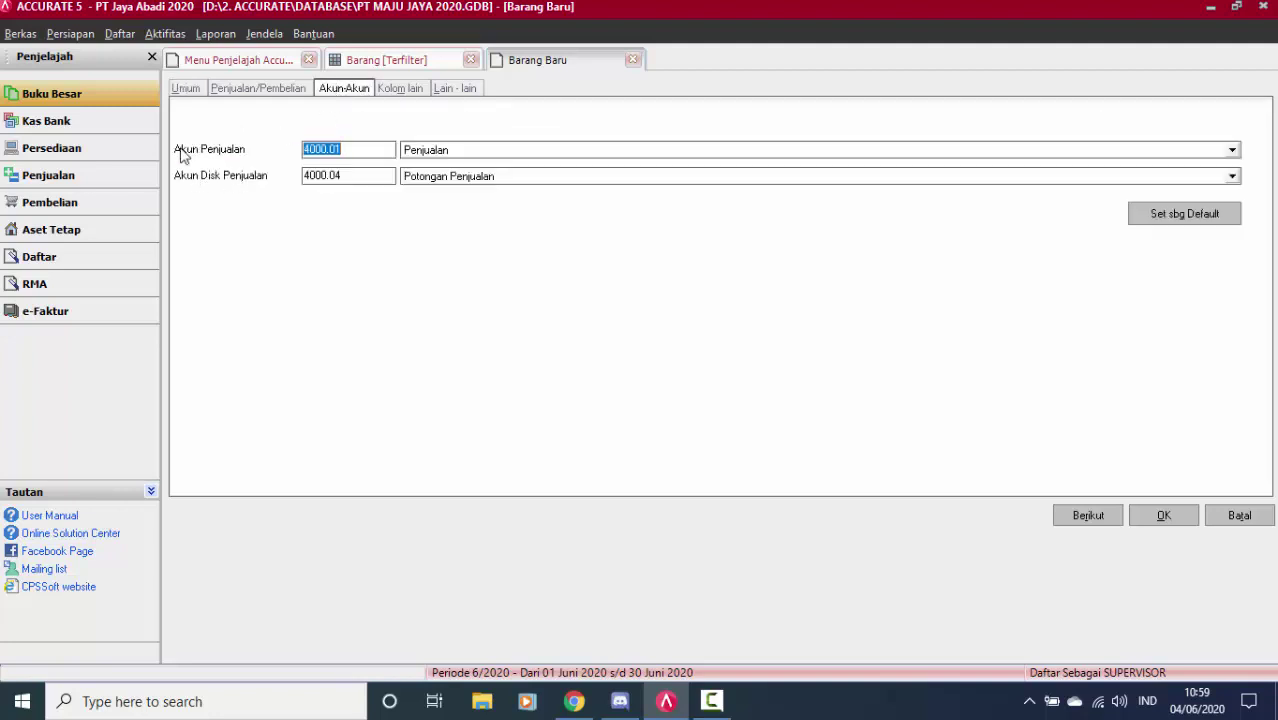
click(447, 156)
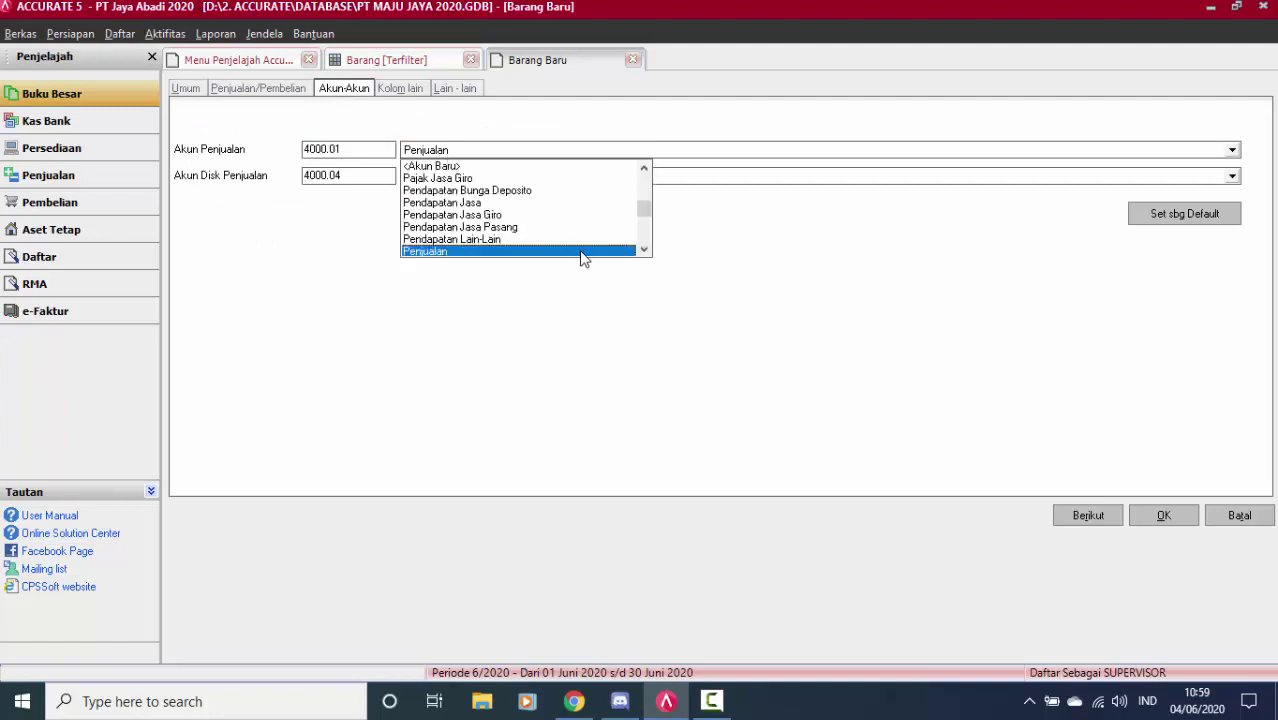
click(645, 251)
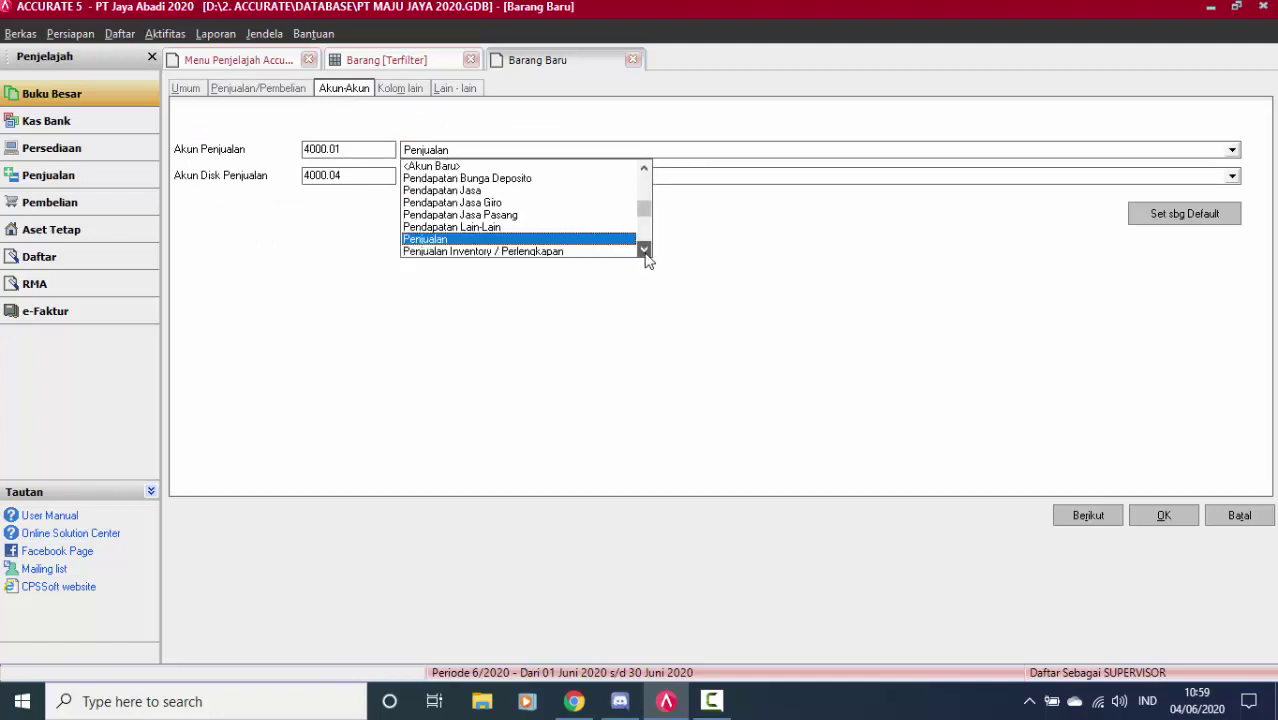
click(493, 216)
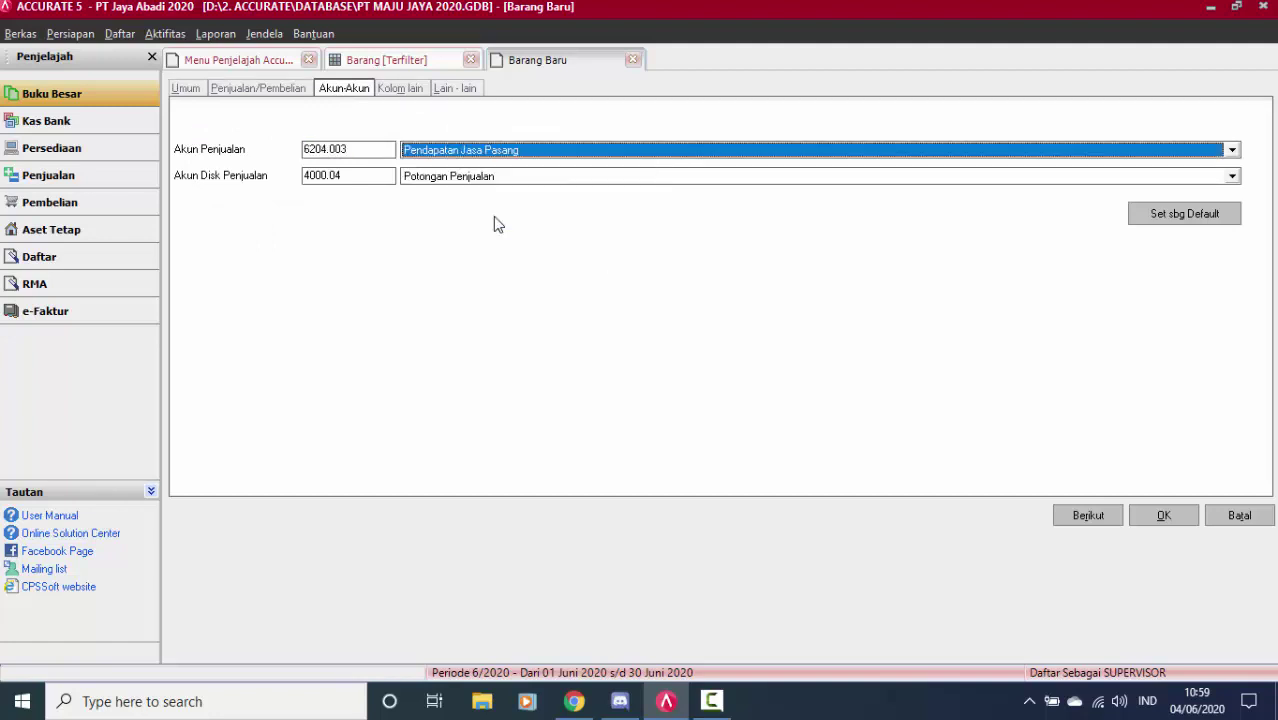
Save the Jasa Install Windows item and close the item list.
click(180, 92)
click(1150, 515)
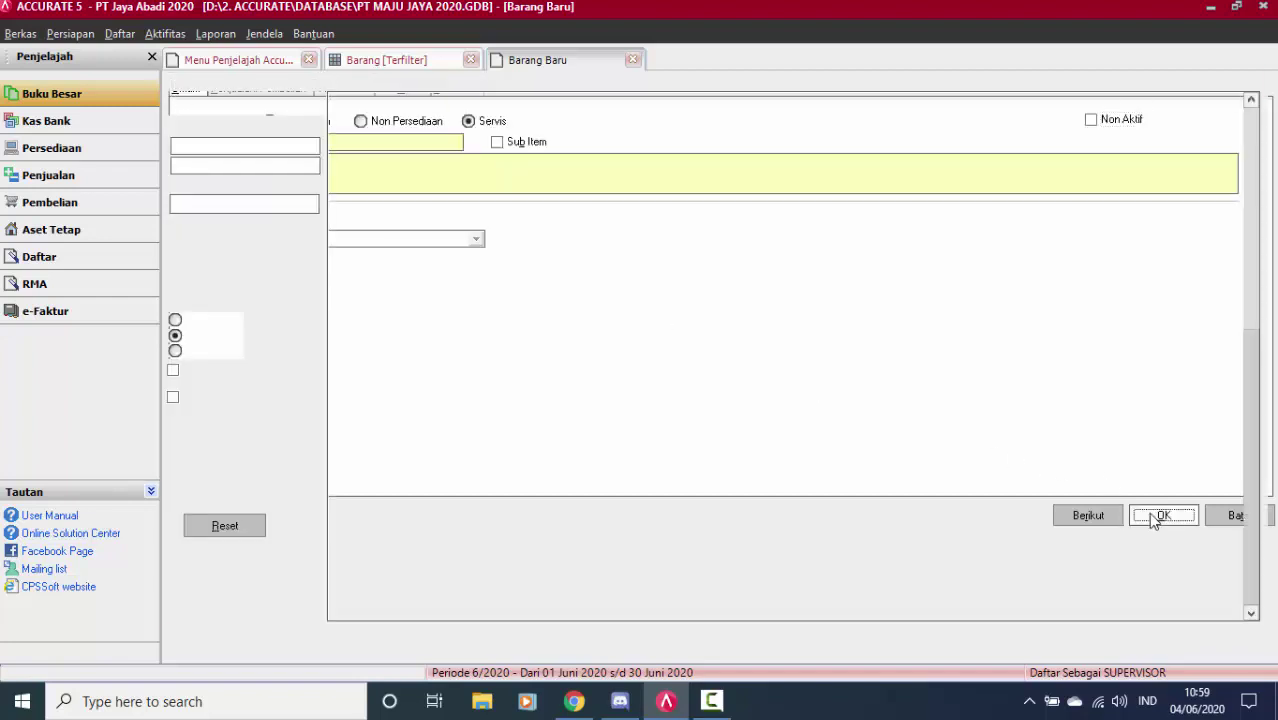
click(472, 61)
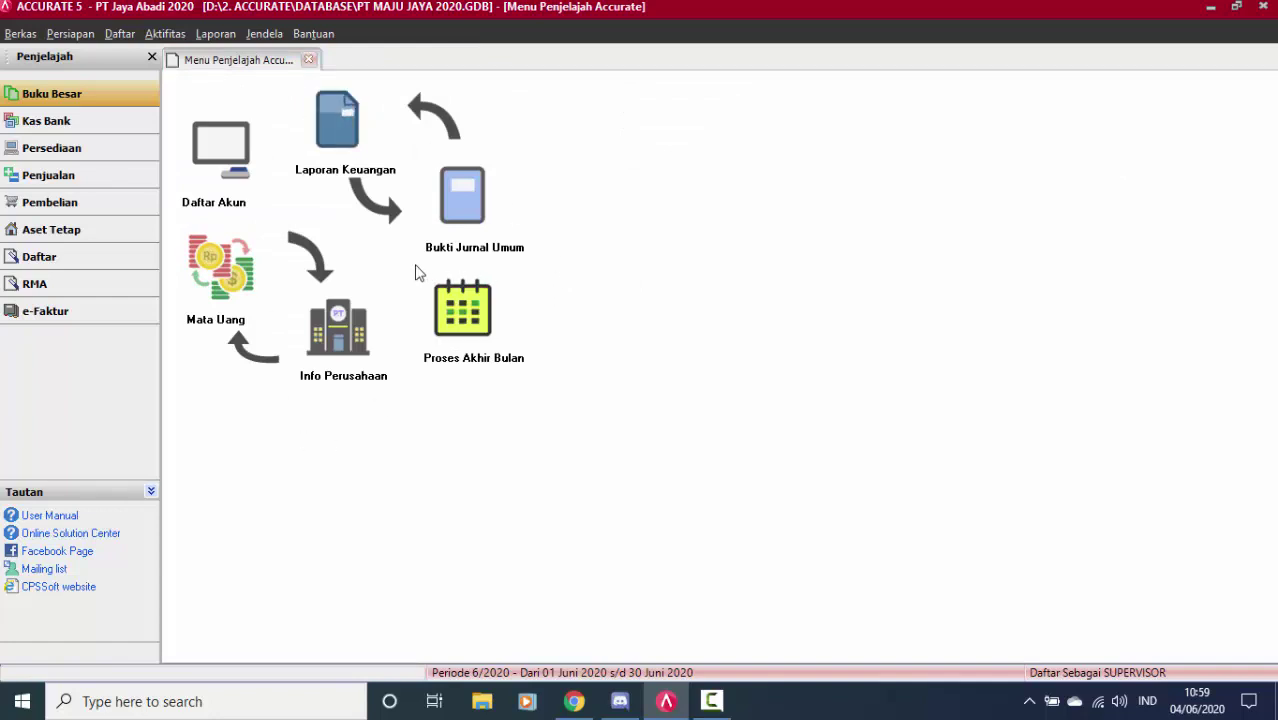
Start a new purchase invoice (Faktur Pembelian) for vendor Pemasok Umum with invoice number 34343443.
click(42, 213)
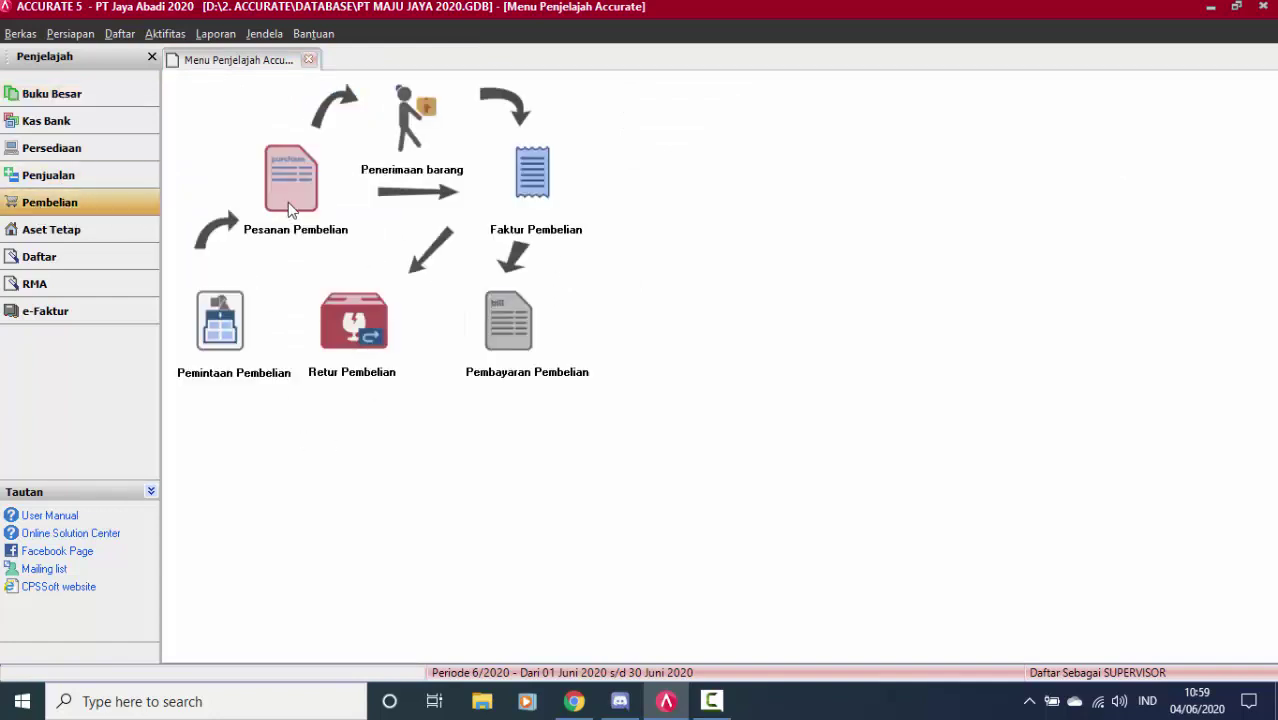
click(537, 190)
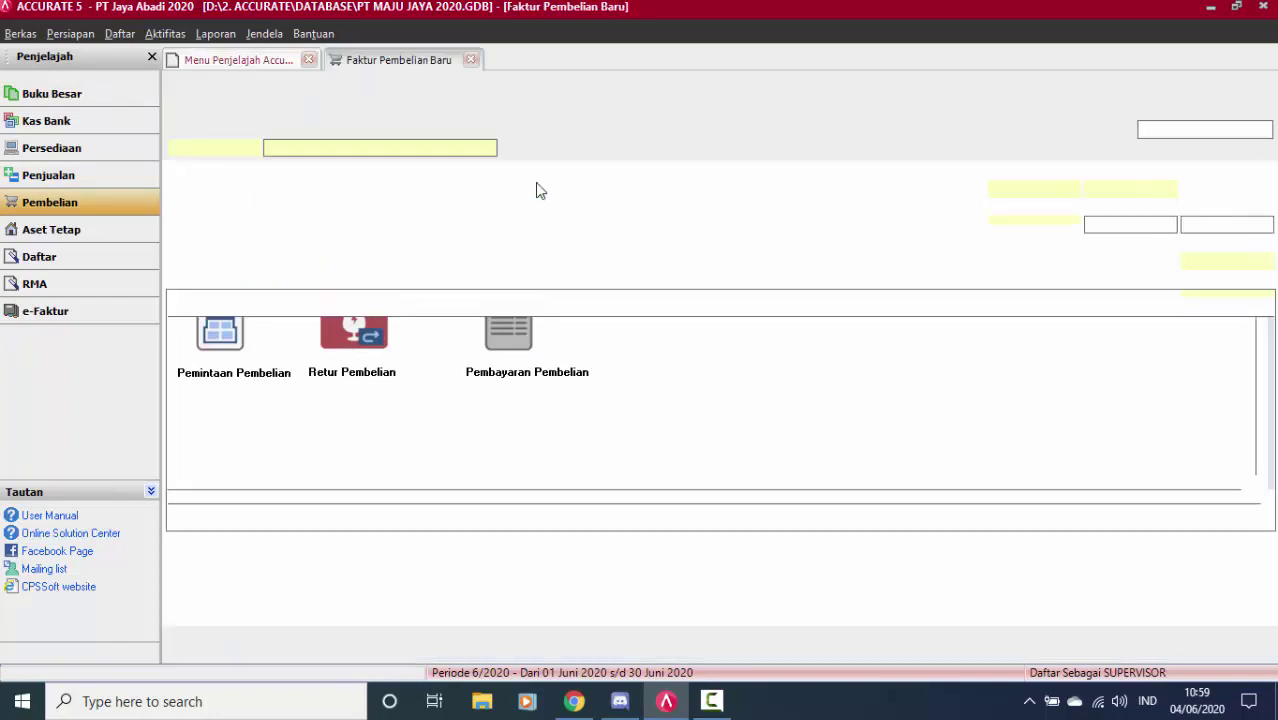
click(487, 149)
click(288, 177)
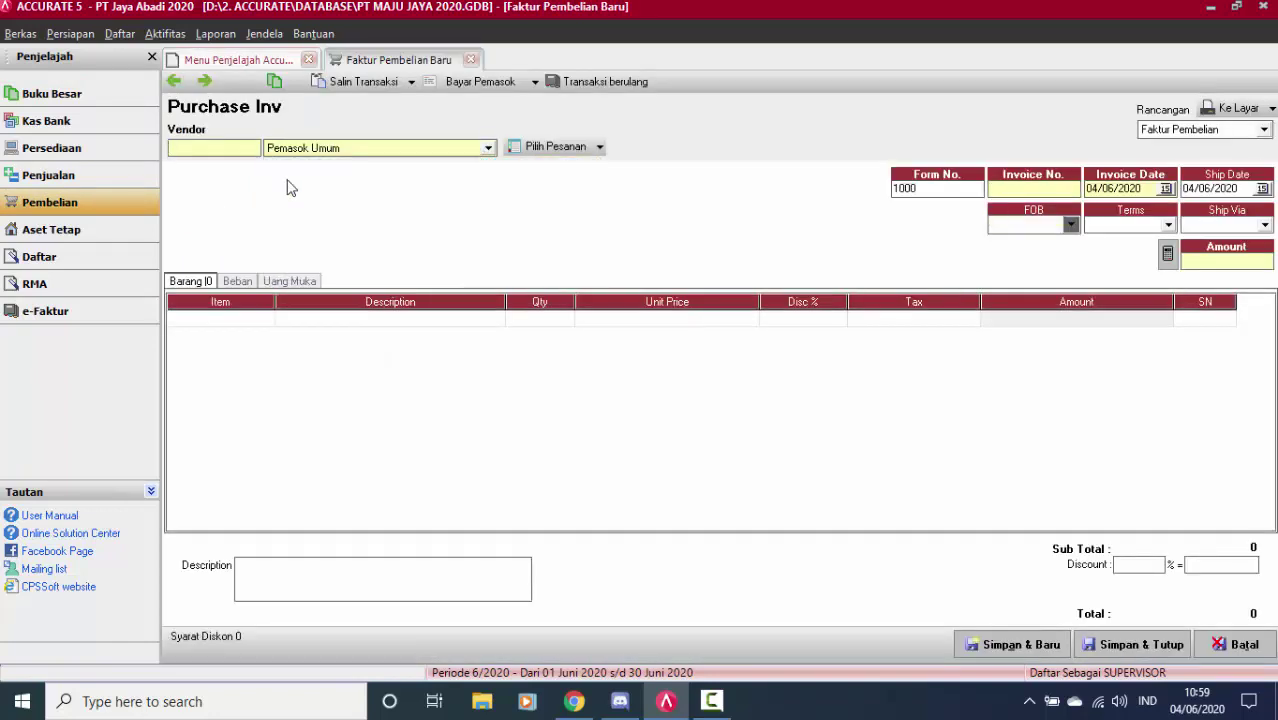
click(1008, 188)
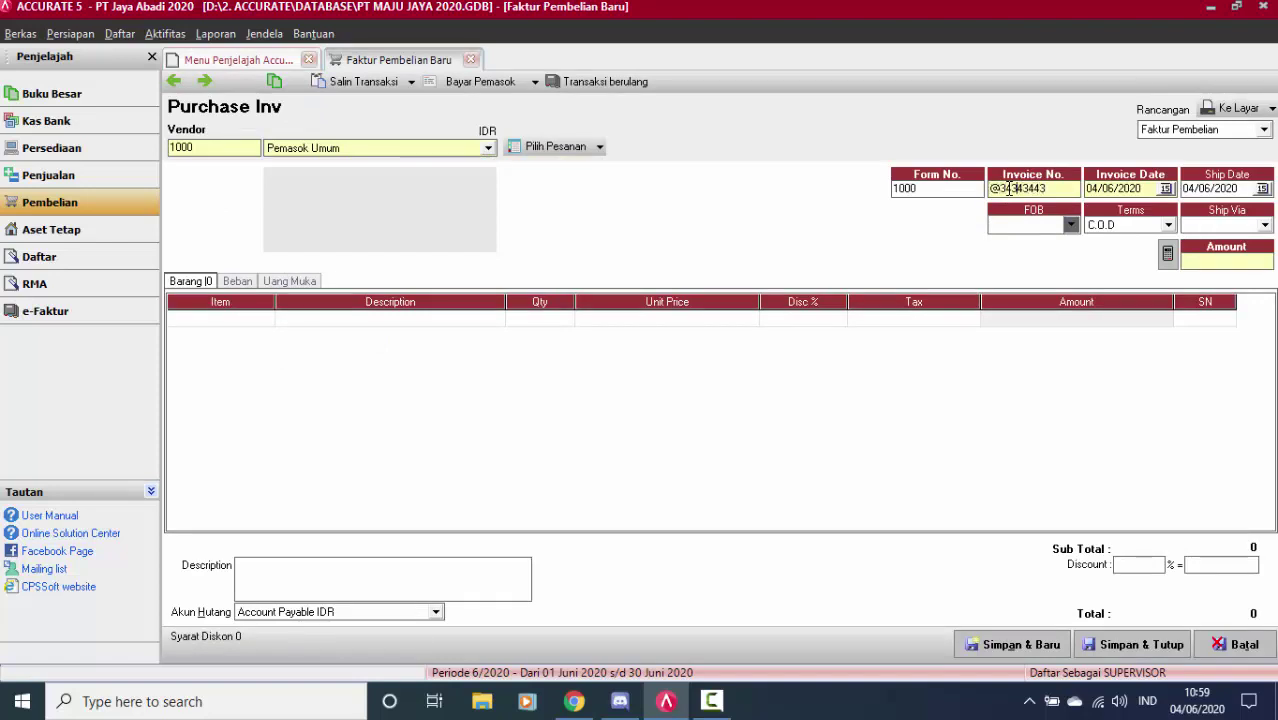
key(BackSpace)
Add item 1003 Kertas Printer to the purchase invoice from the item list.
click(240, 320)
click(266, 318)
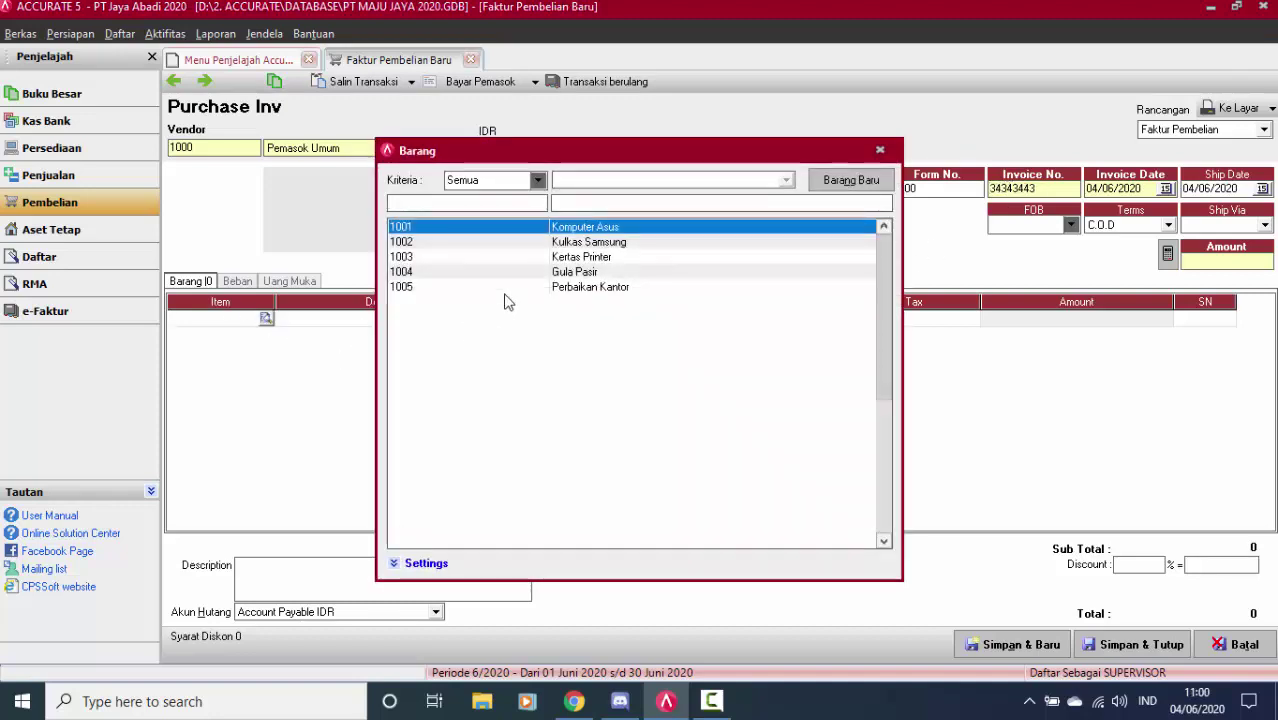
click(586, 262)
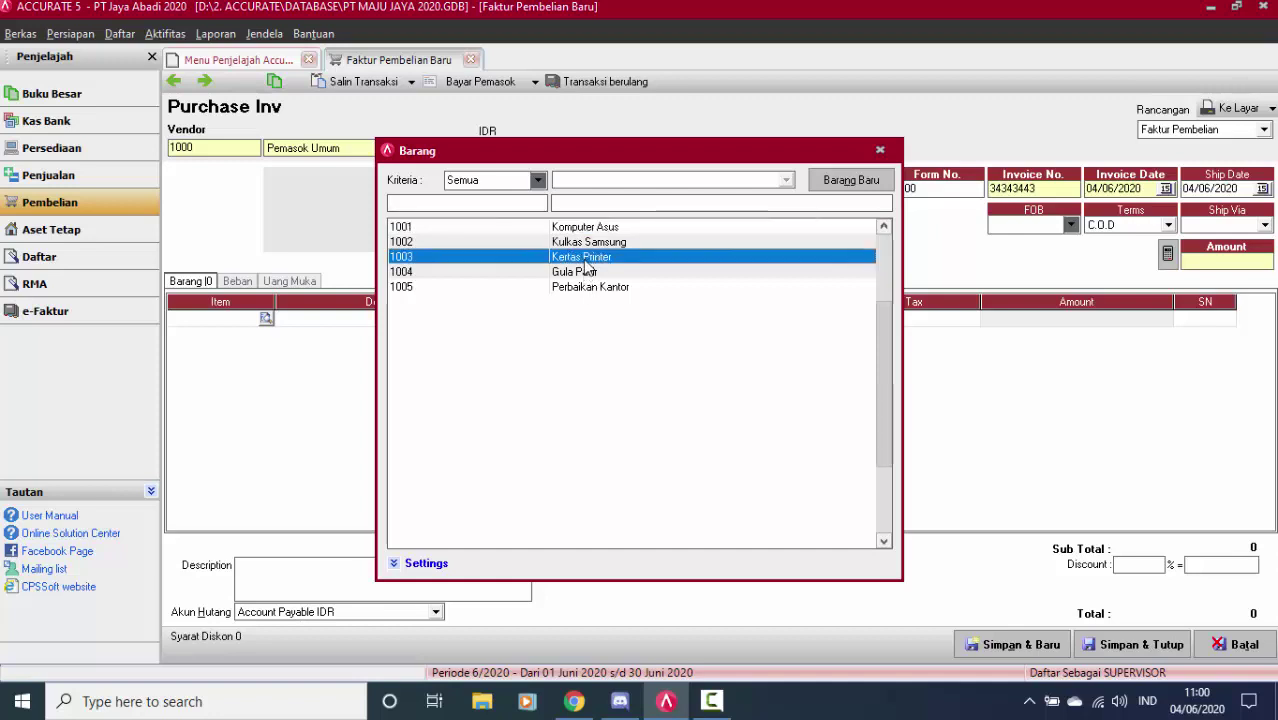
double_click(586, 262)
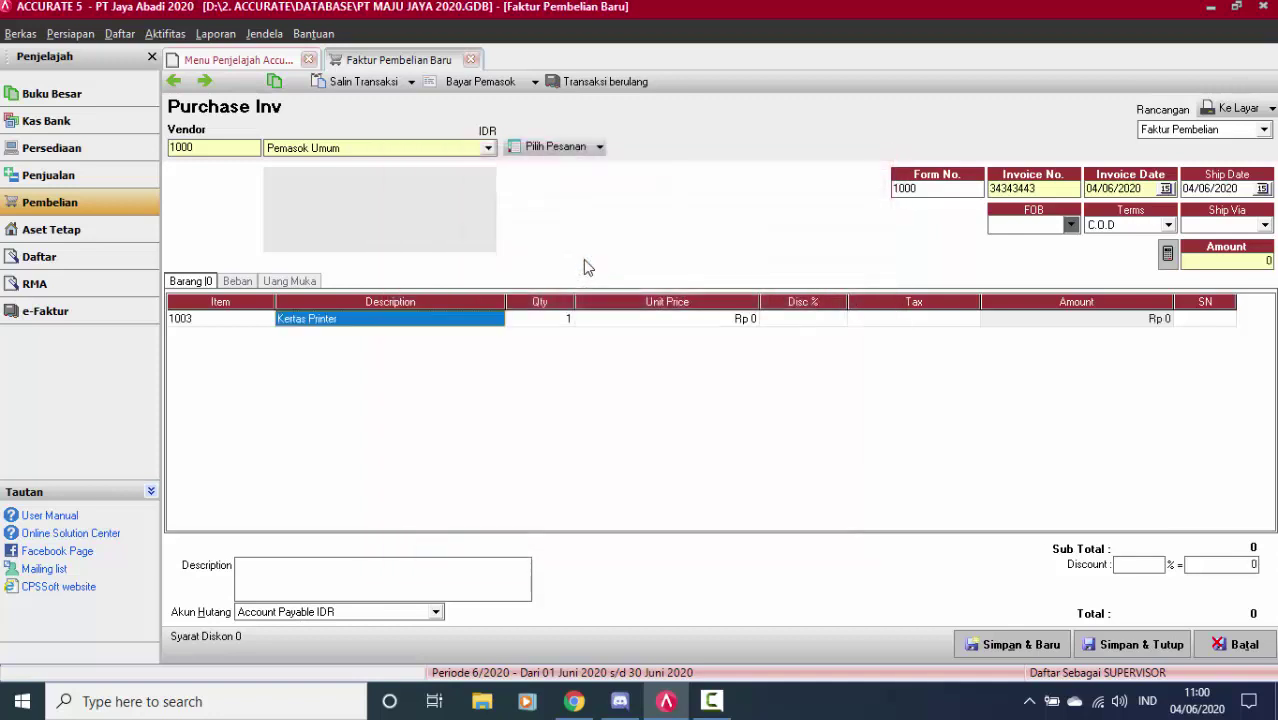
Set the Kertas Printer line's unit price to Rp 40.000 and complete the line.
click(566, 320)
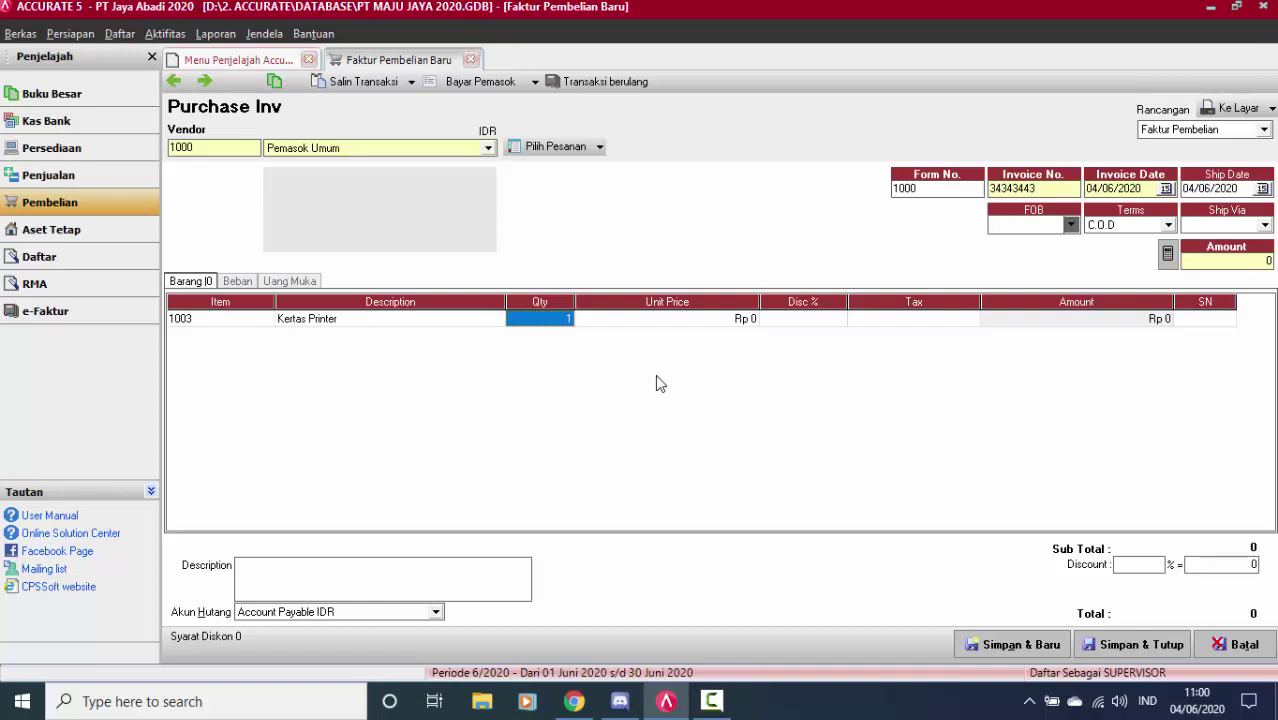
key(Tab)
text(4)
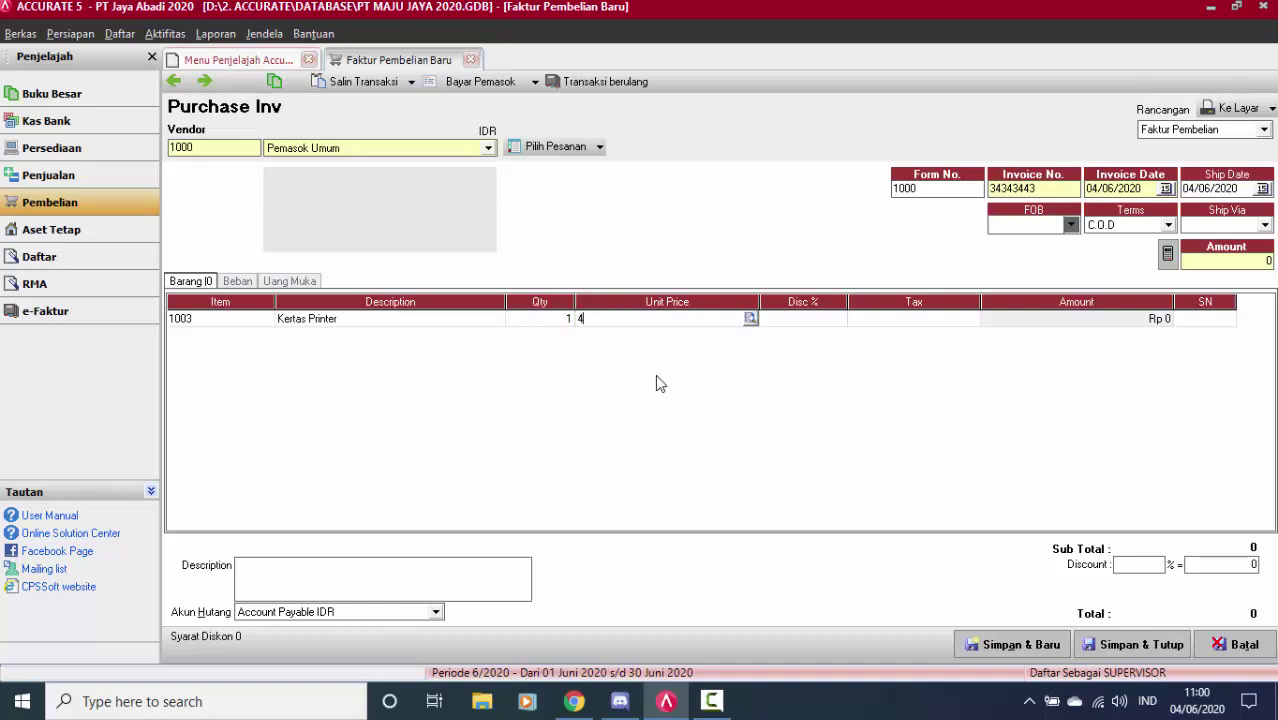
text(00000)
key(BackSpace)
key(Tab)
key(Tab)
key(Tab)
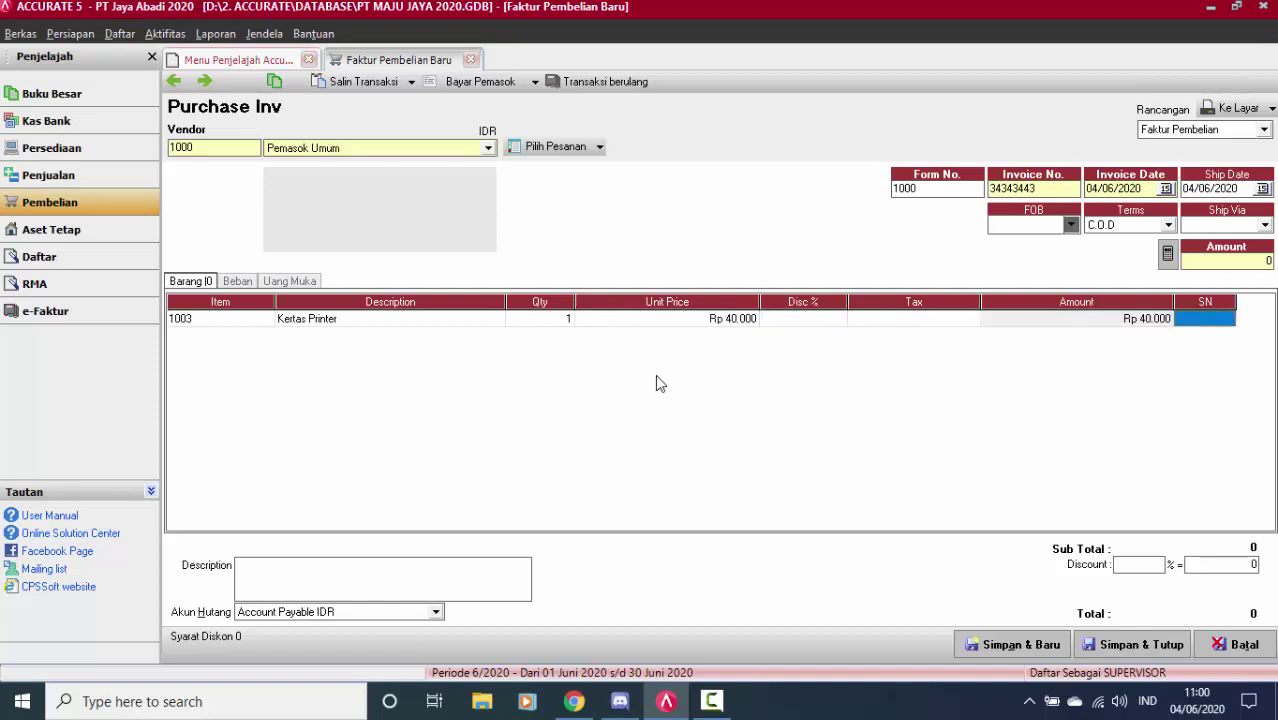
key(Tab)
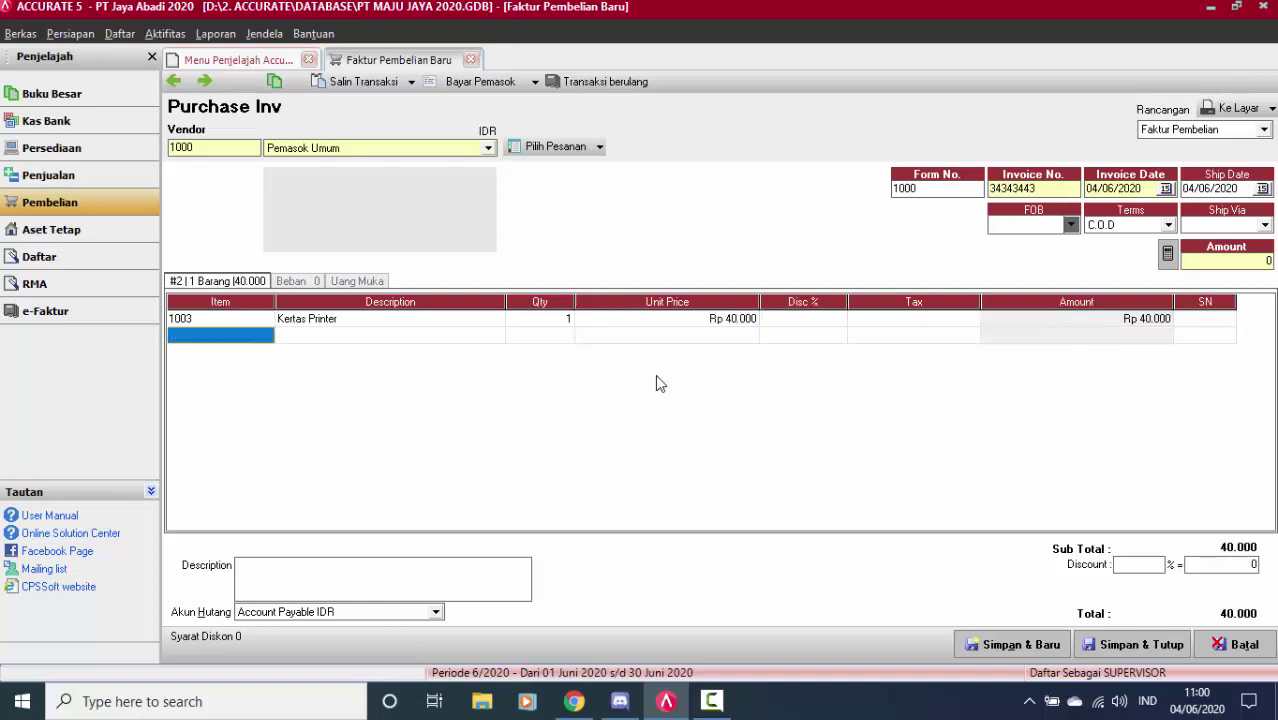
Preview the Kertas Printer invoice on screen and check its transaction journal for the accounts used.
click(1232, 108)
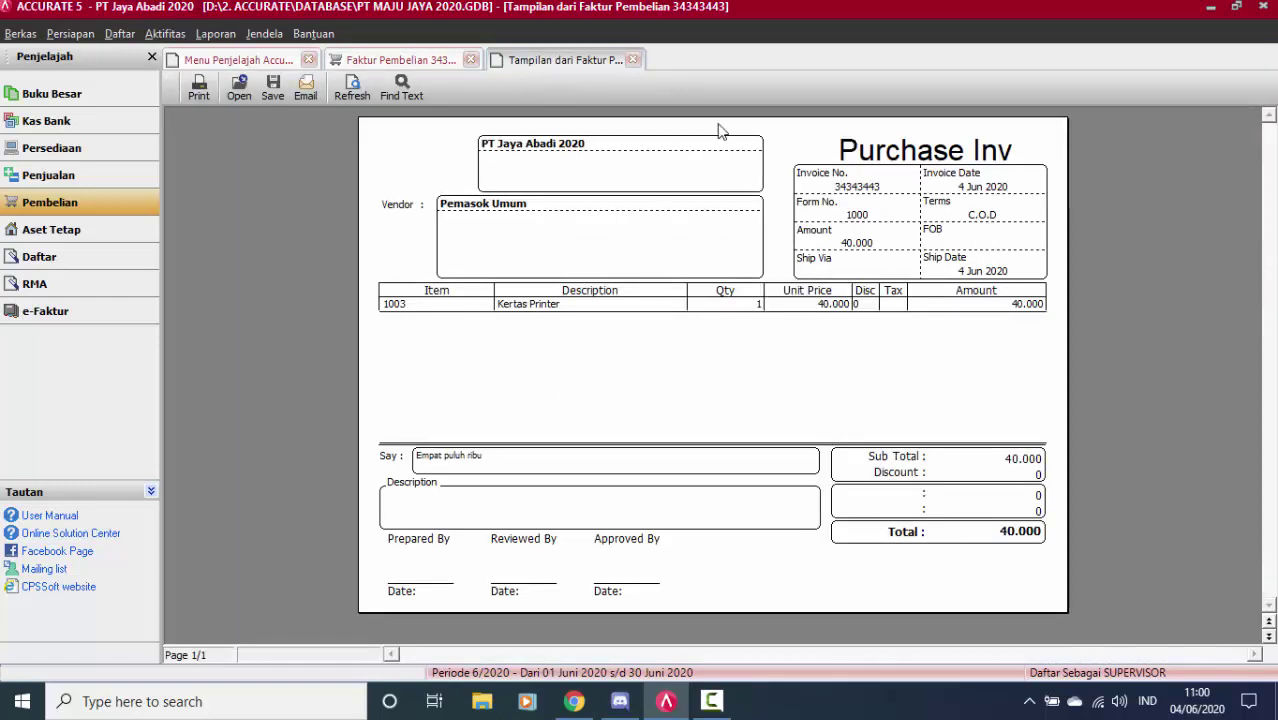
click(632, 60)
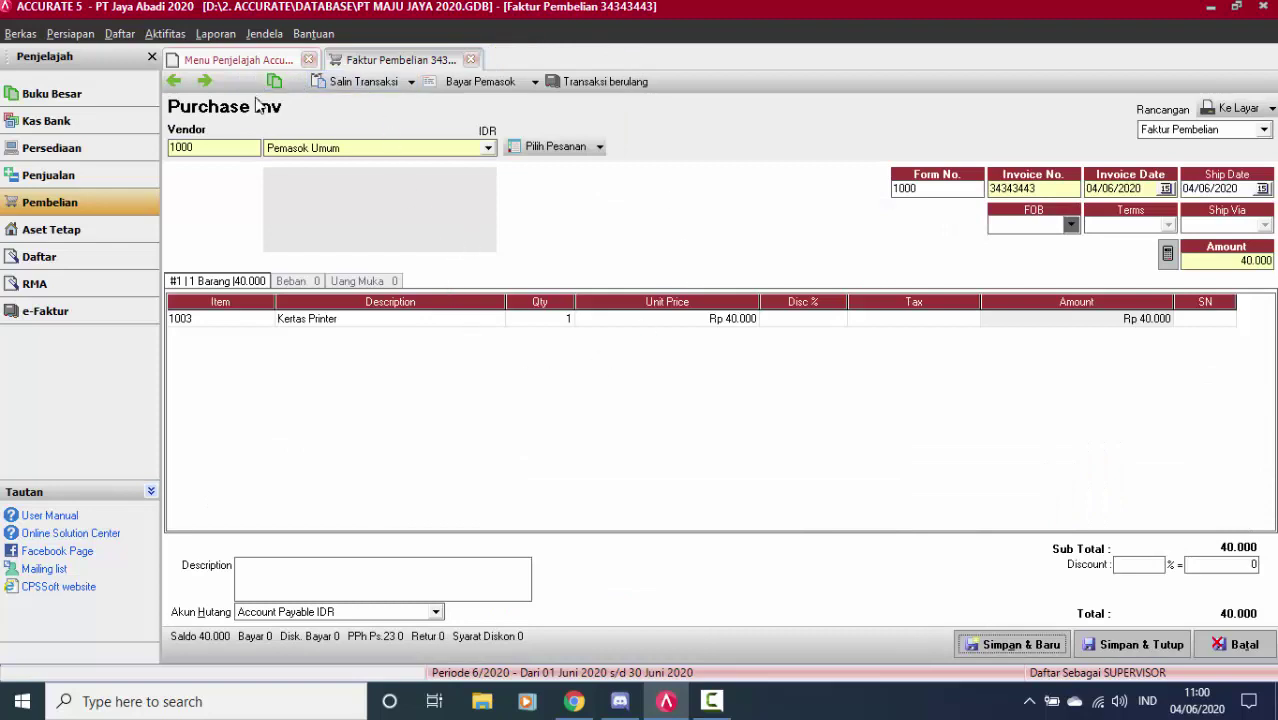
click(290, 322)
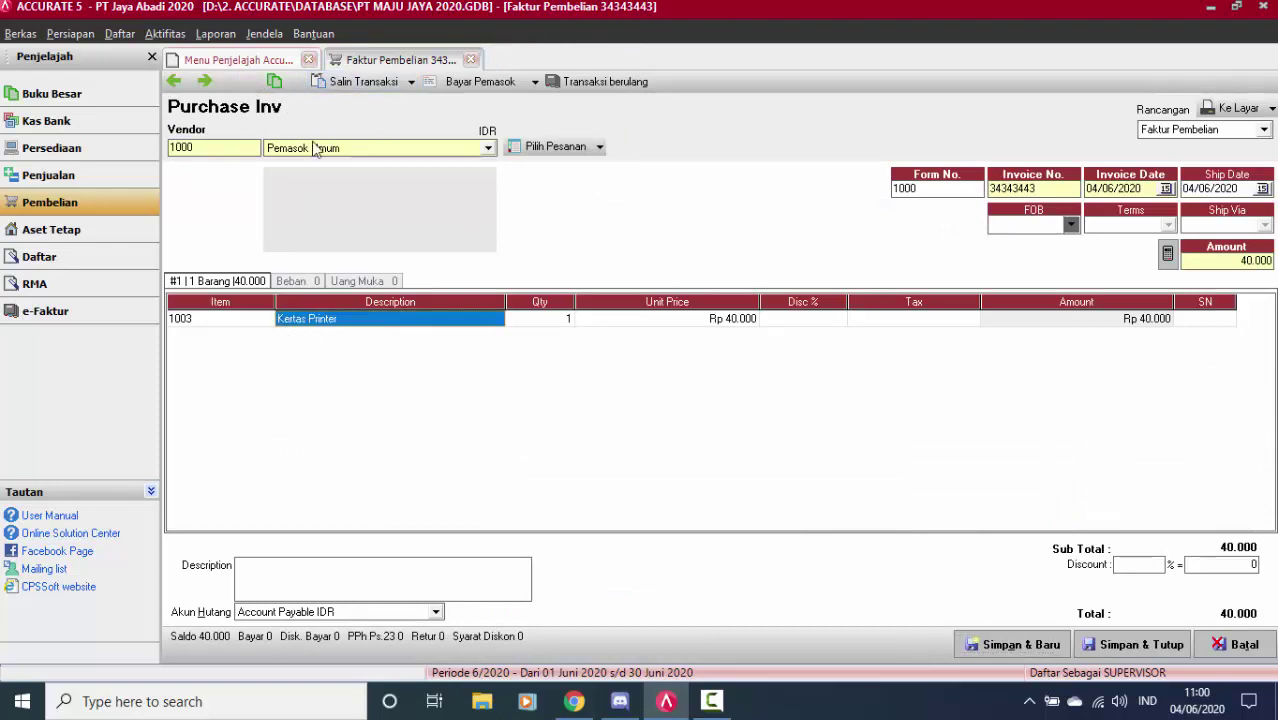
click(274, 85)
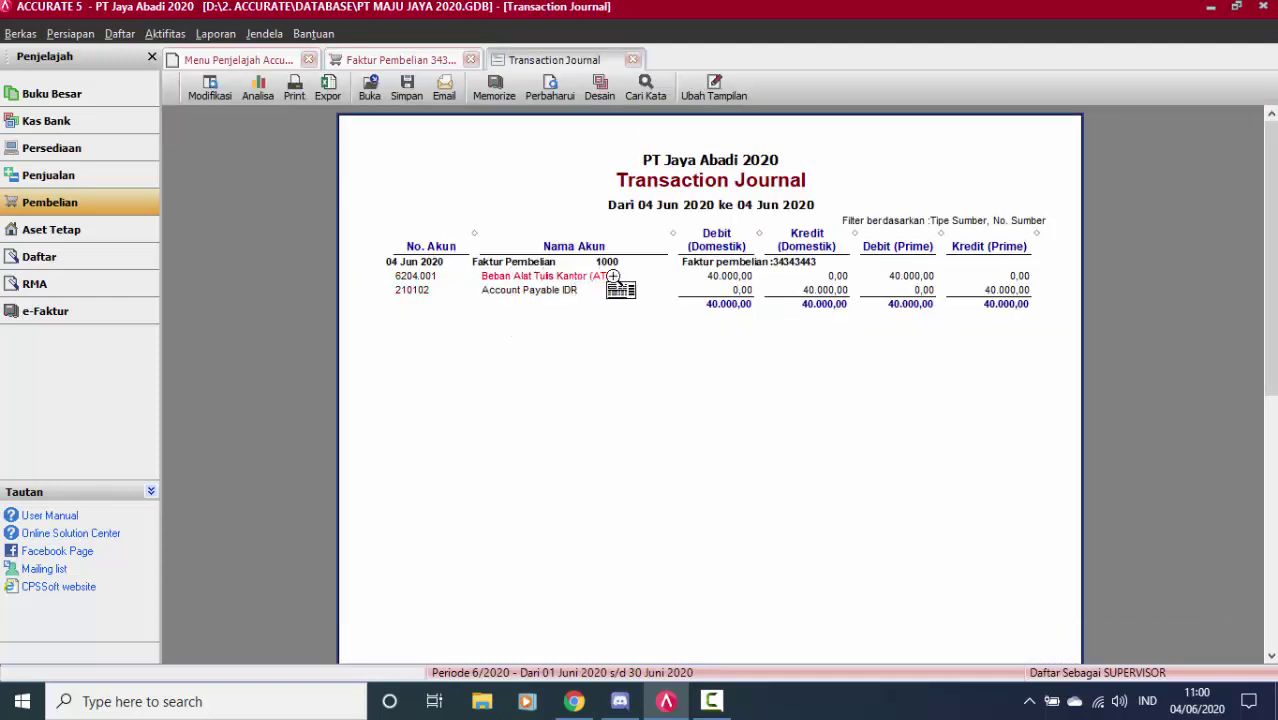
click(632, 60)
Display the Laba/Rugi (Standar) report for 01 Jun 2020 to 04 Jun 2020 to examine the operating expenses.
click(215, 33)
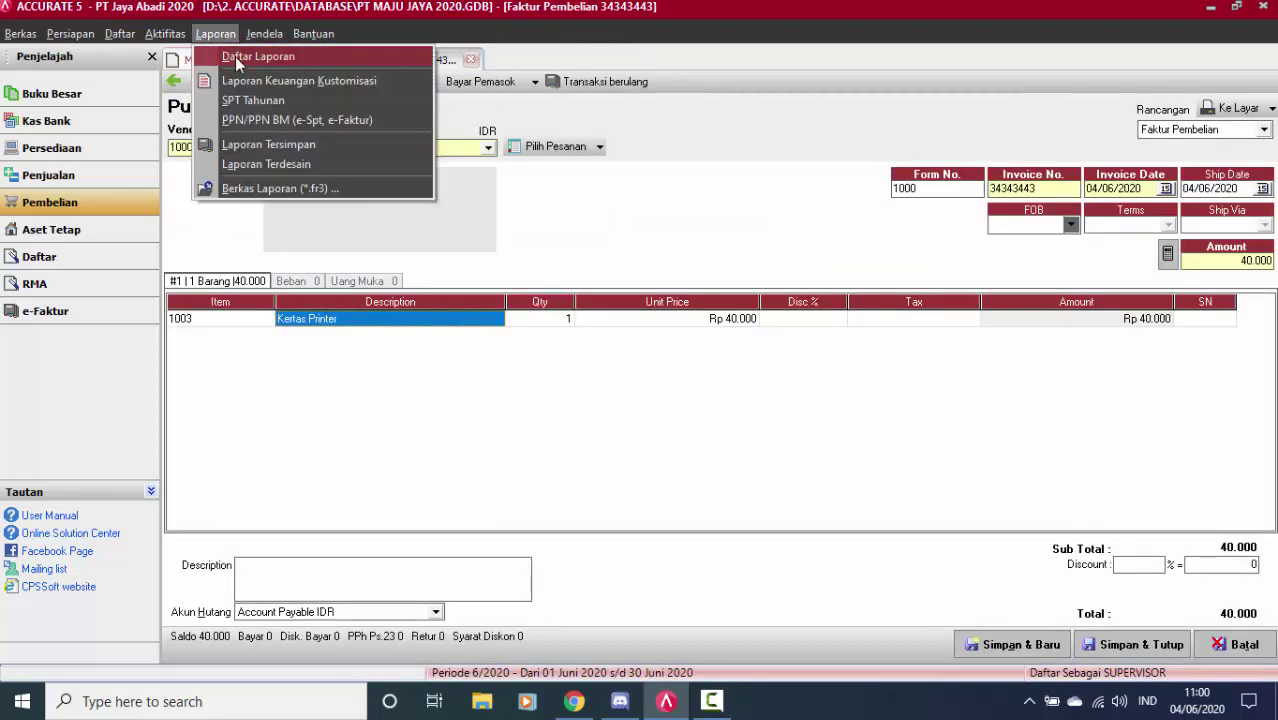
click(235, 56)
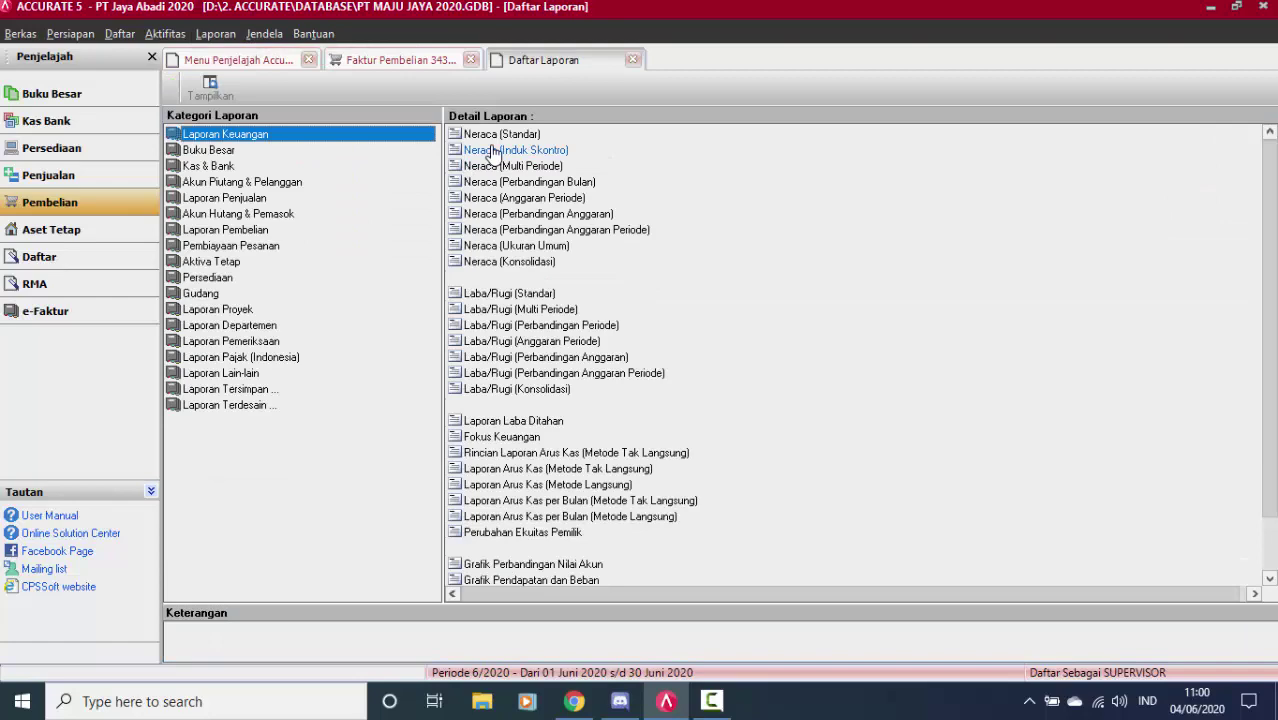
click(525, 296)
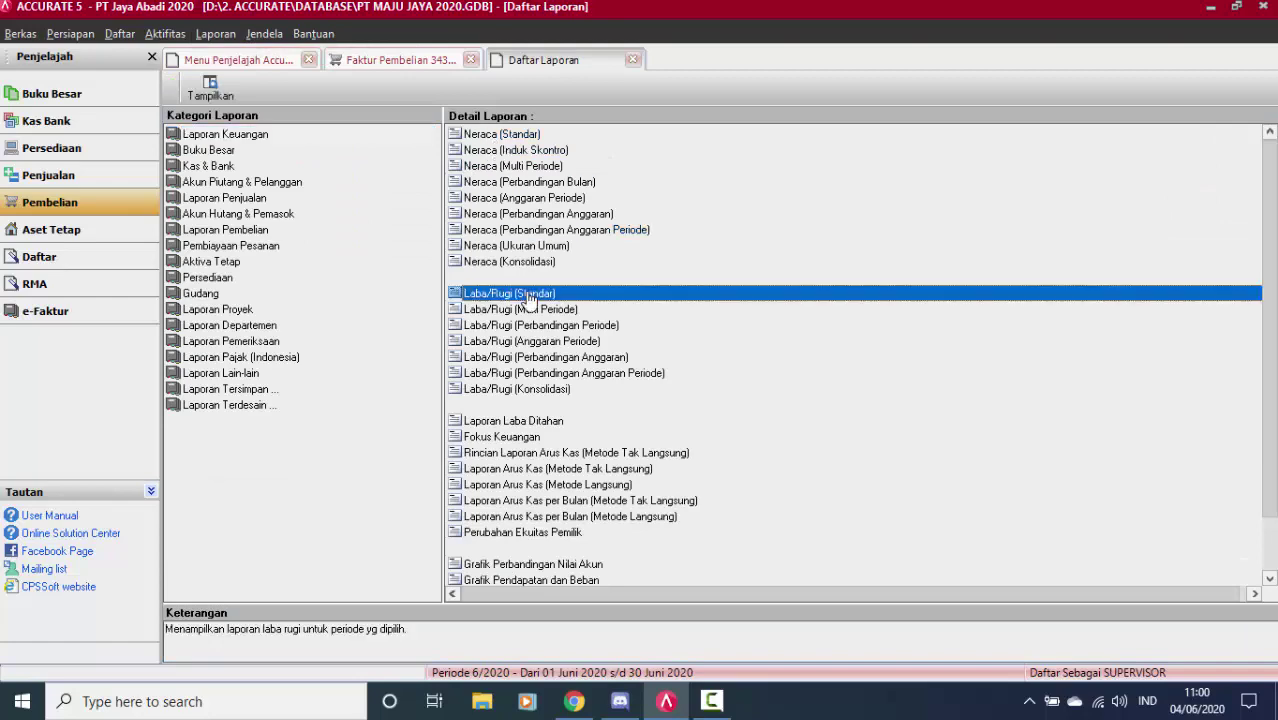
click(833, 571)
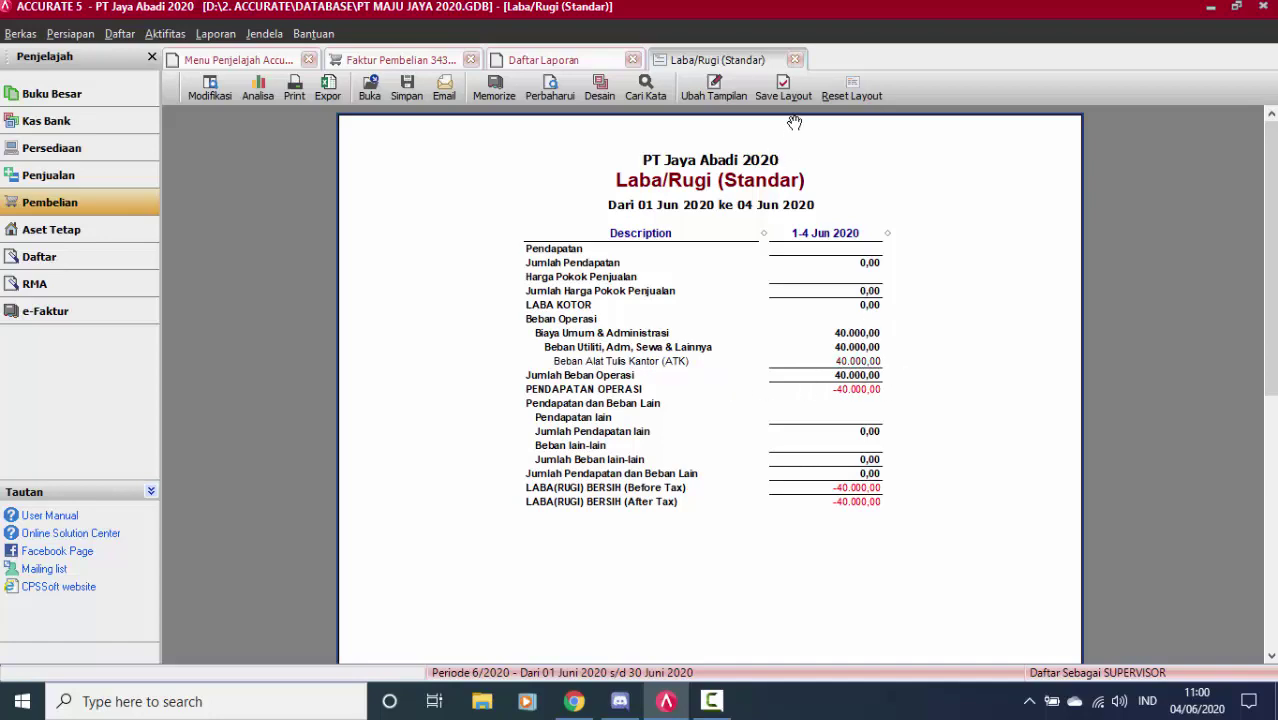
Close the profit and loss report, then save and close the Kertas Printer purchase invoice.
click(795, 59)
click(380, 62)
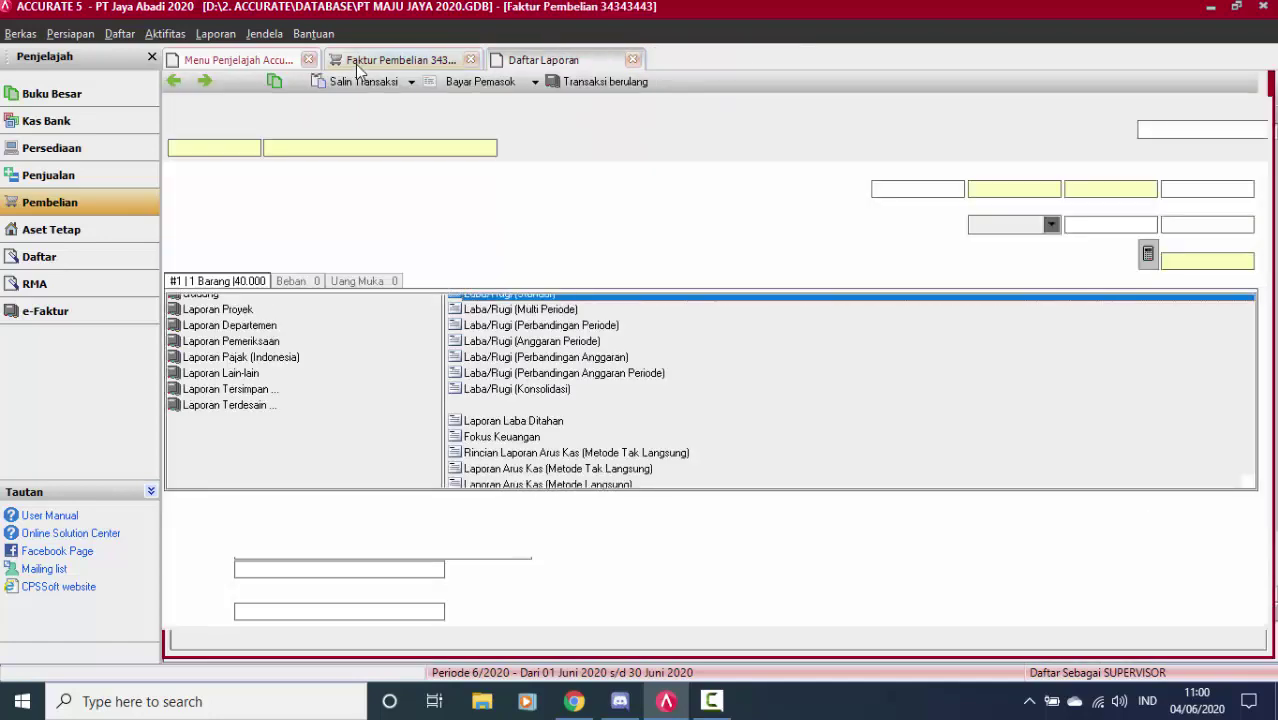
click(1115, 645)
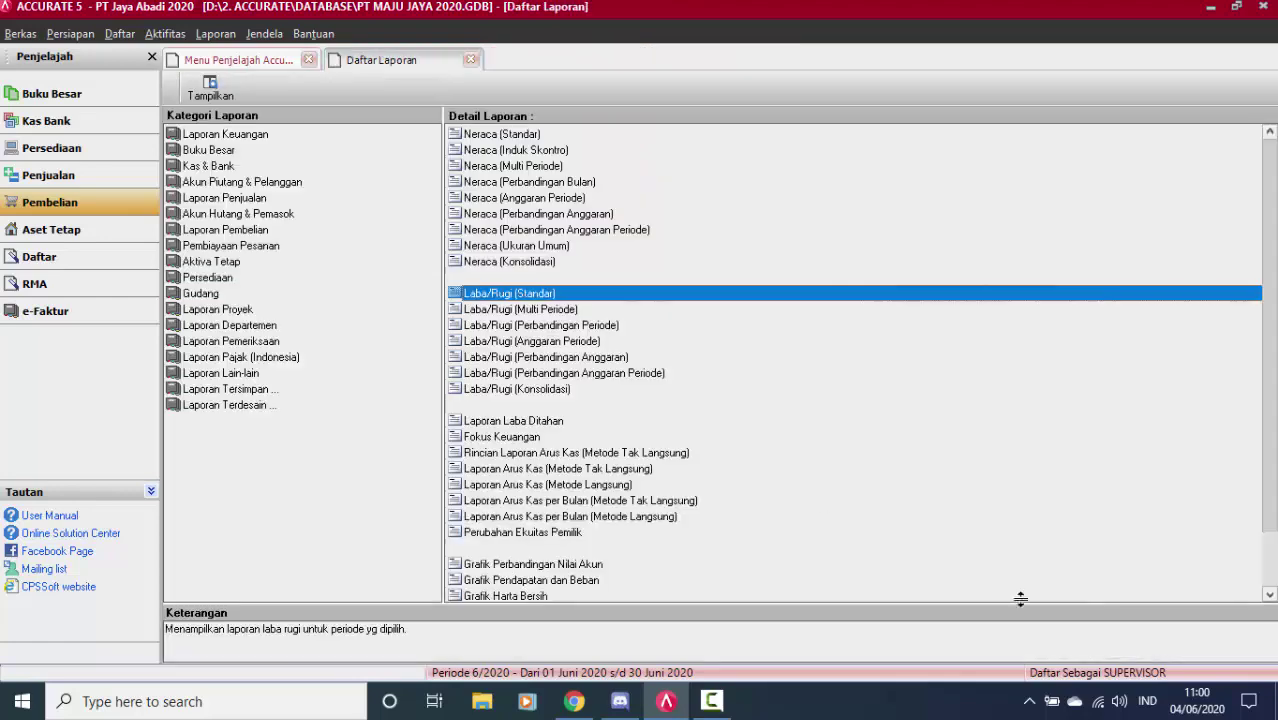
Start another purchase invoice for vendor Pemasok Umum with invoice number 9787676.
click(47, 175)
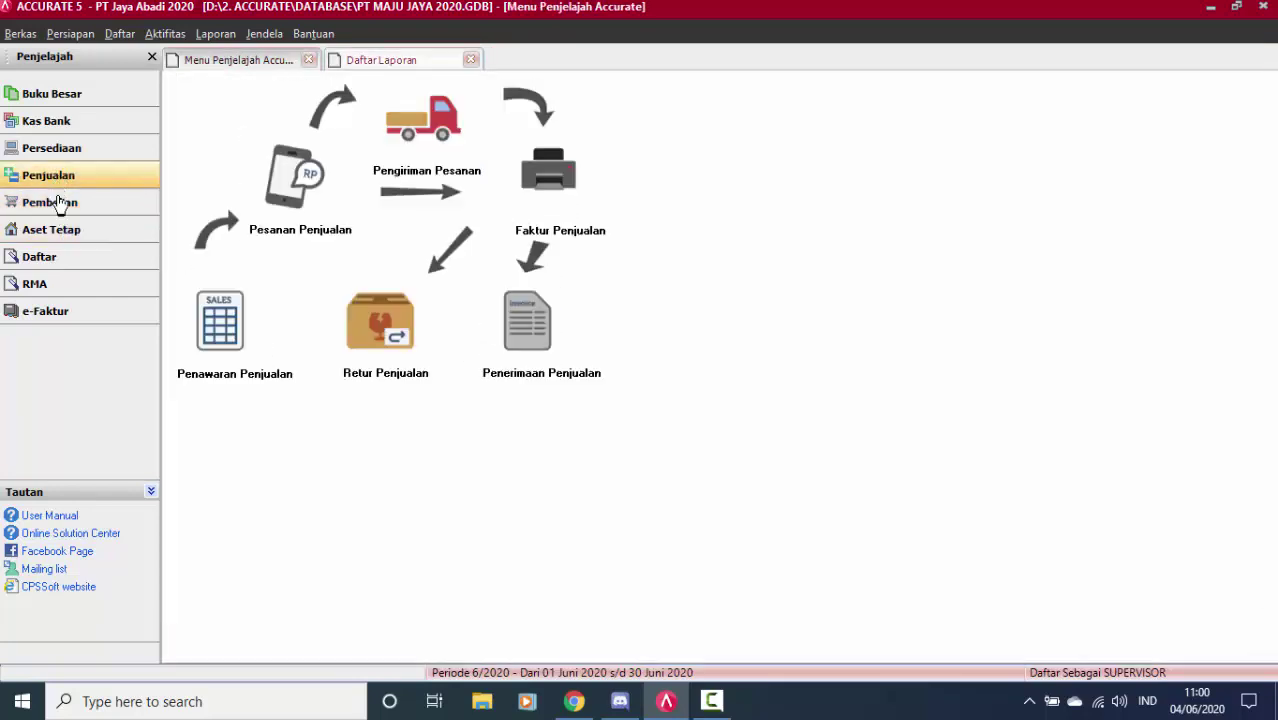
click(55, 202)
click(557, 187)
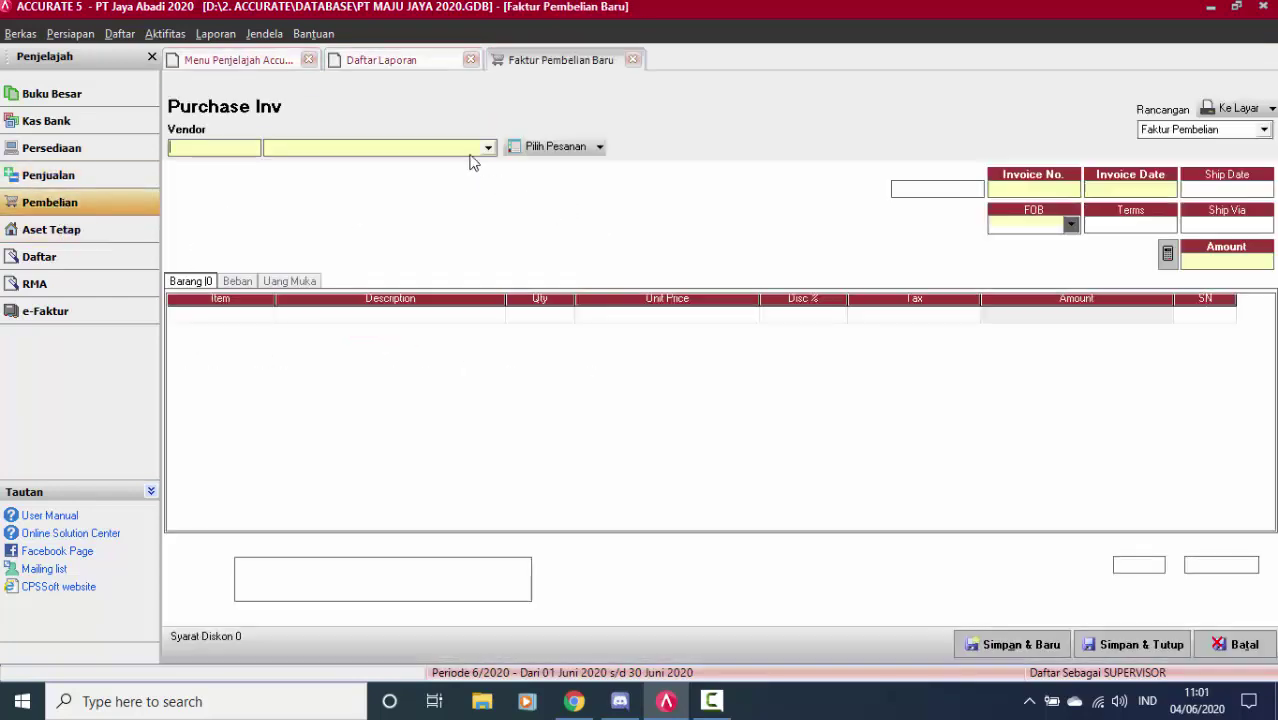
click(475, 150)
click(305, 183)
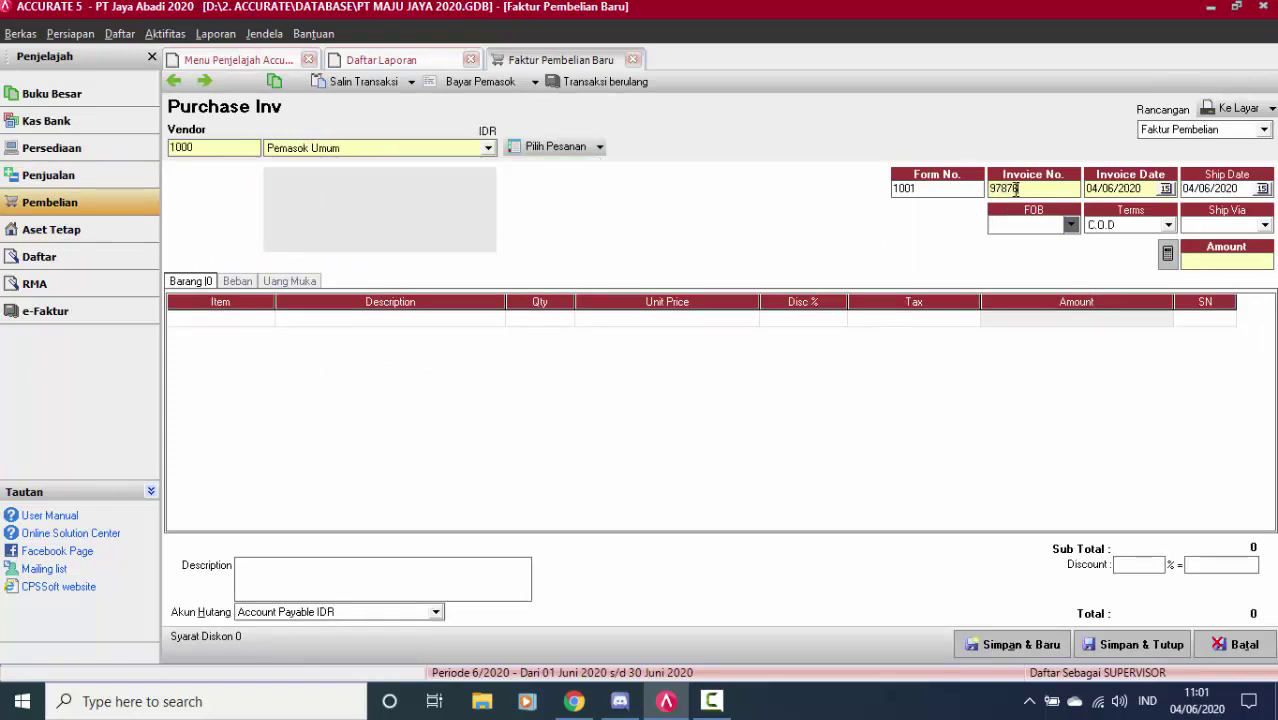
Add item 1004 Gula Pasir to the invoice with a unit price of Rp 18.000.
double_click(215, 320)
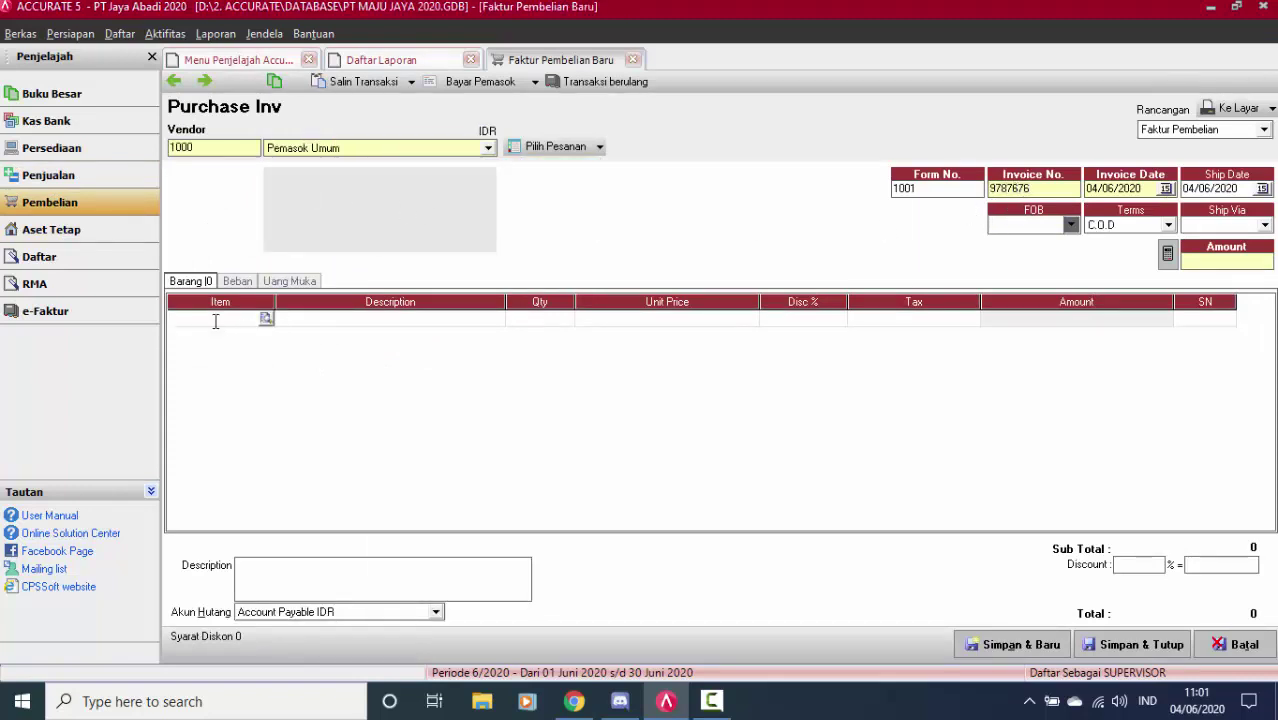
click(580, 273)
double_click(580, 273)
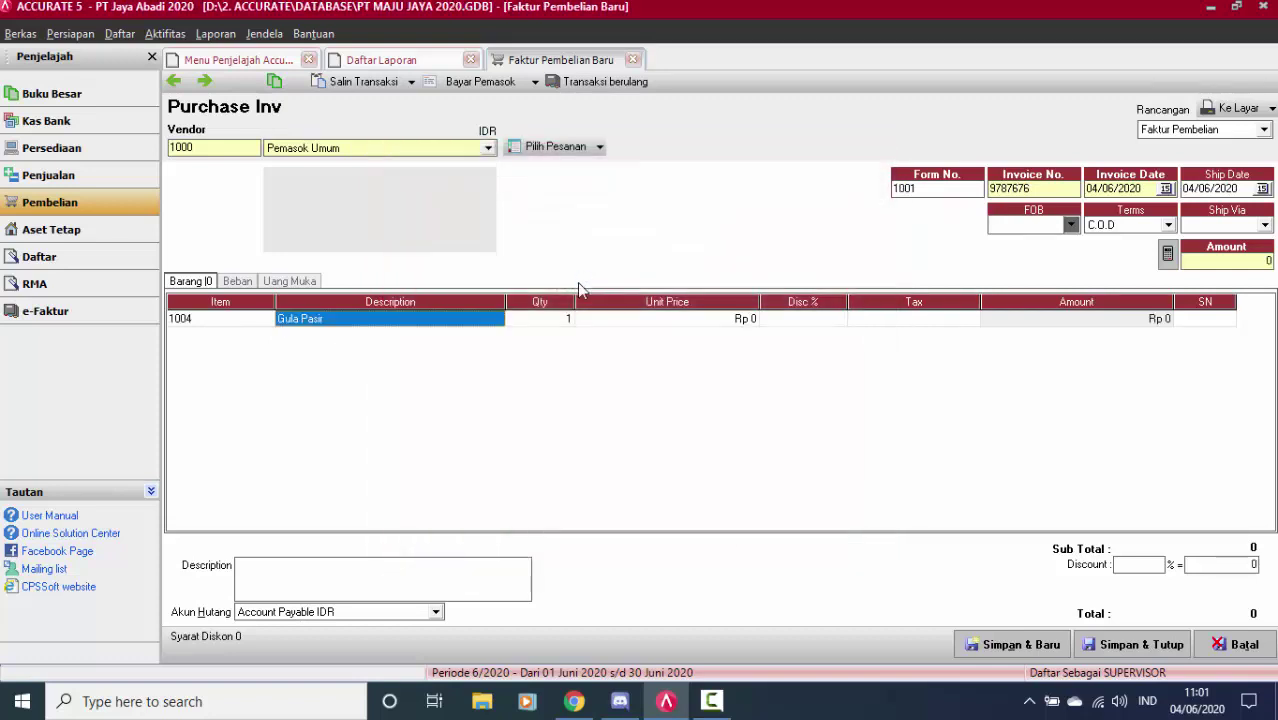
click(539, 322)
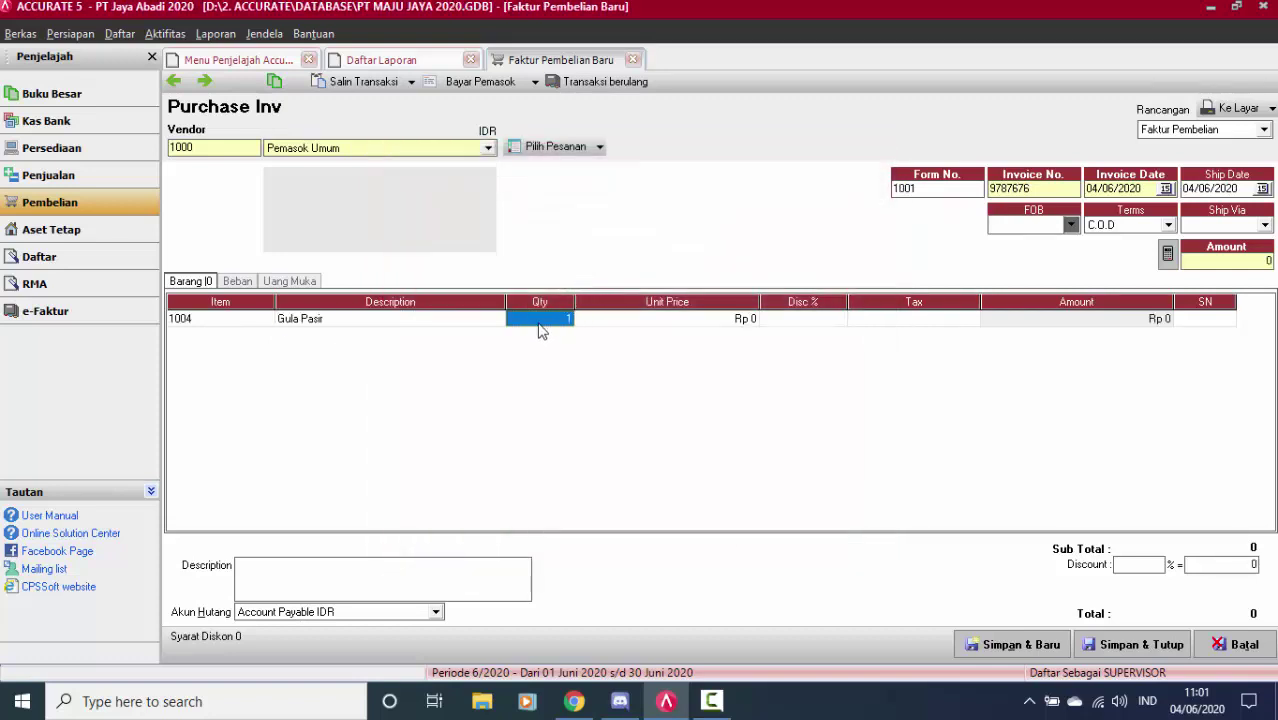
click(647, 324)
text(18000)
key(Return)
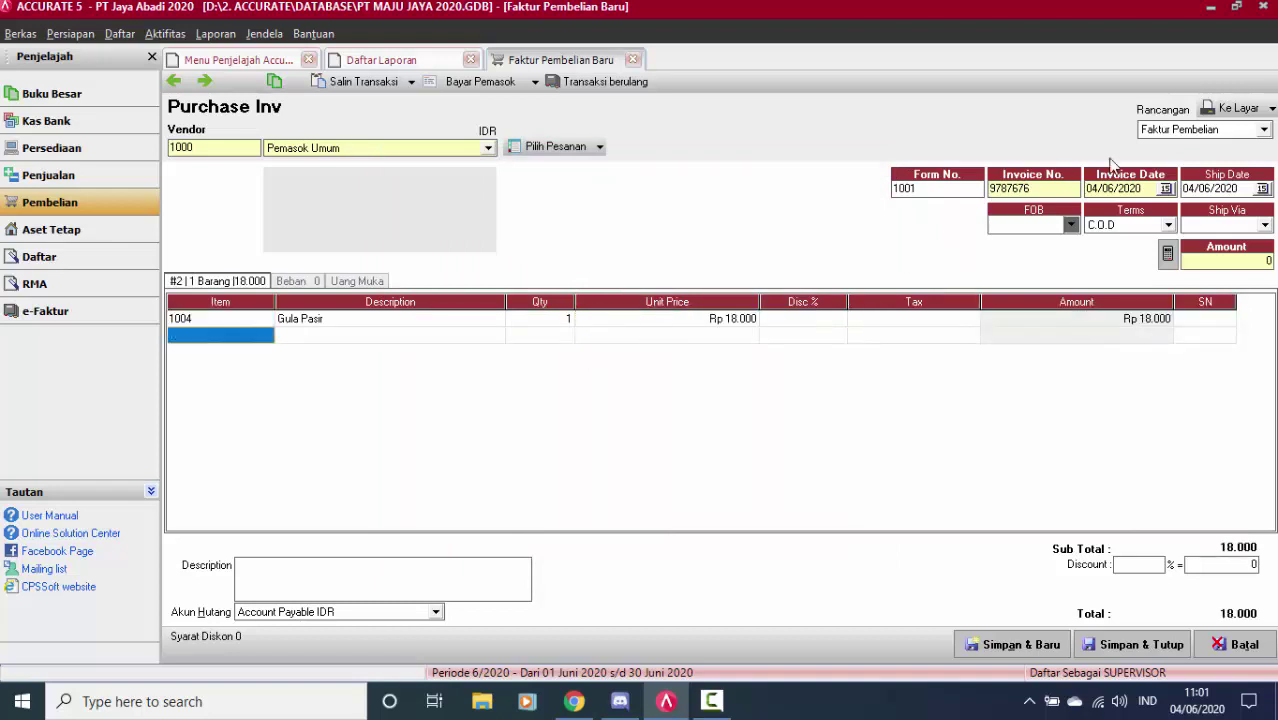
Preview the Gula Pasir invoice, check its transaction journal and return to the invoice's item line.
click(1236, 108)
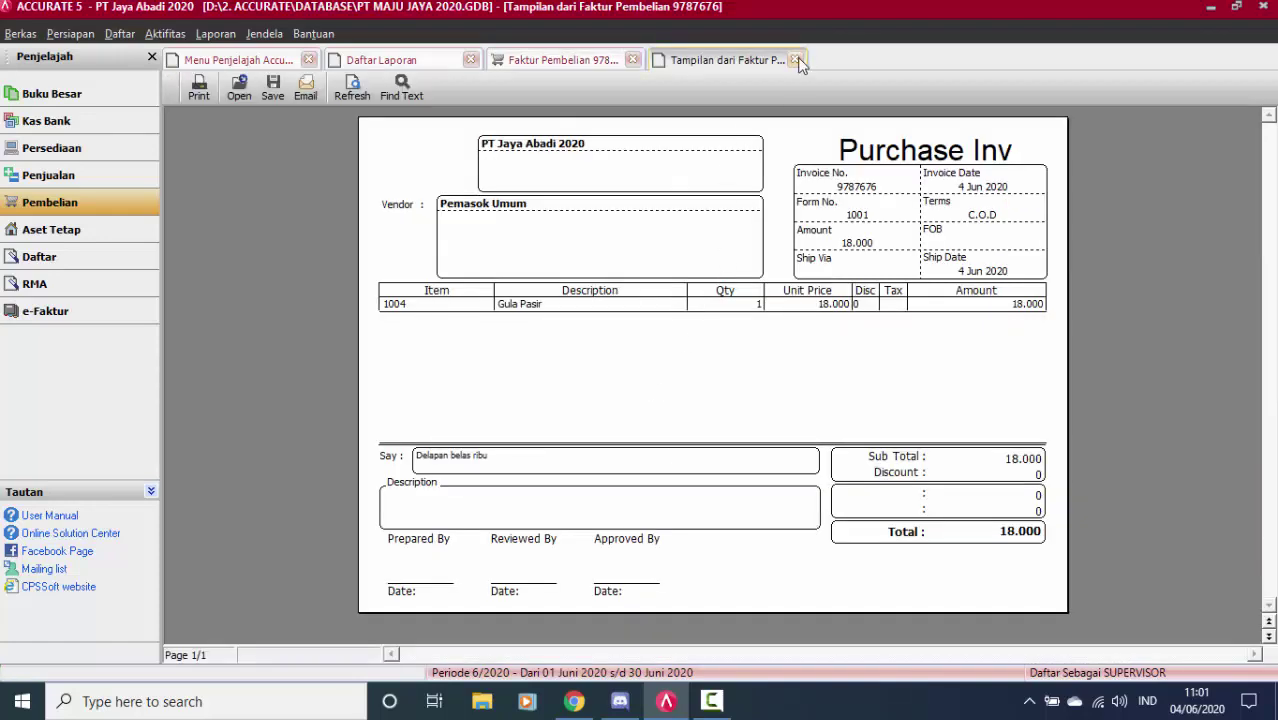
click(796, 60)
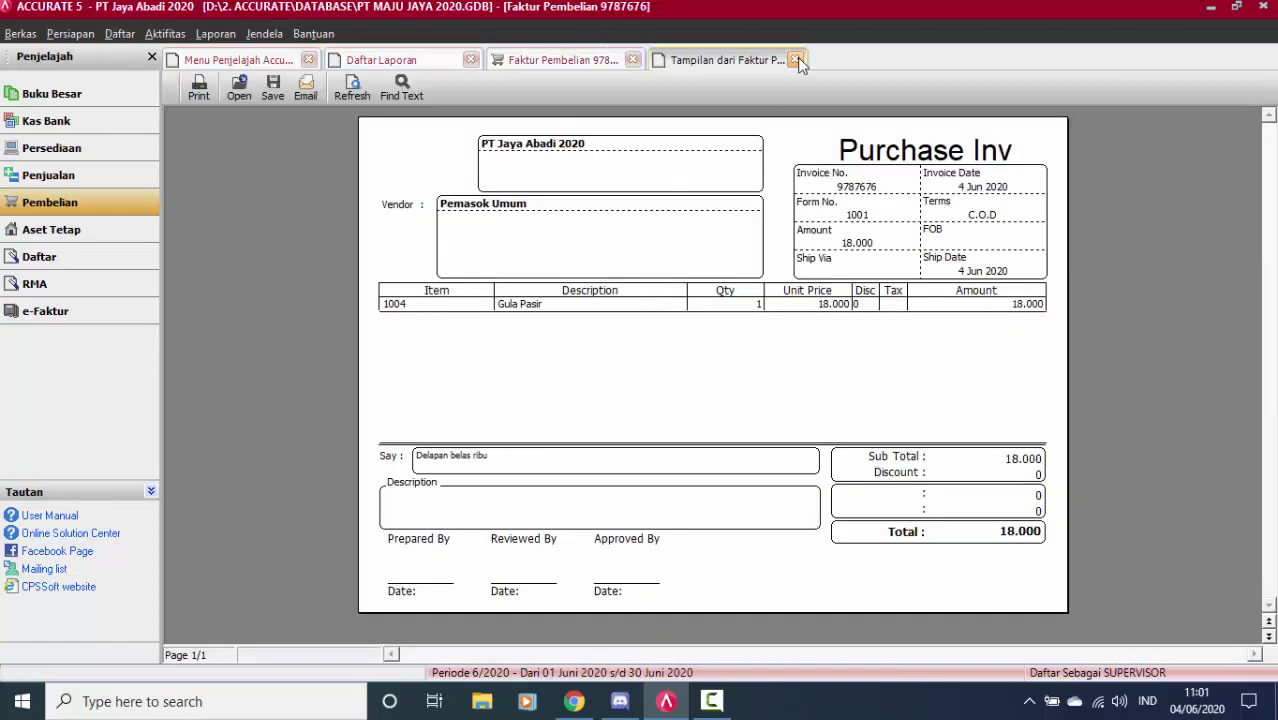
click(276, 81)
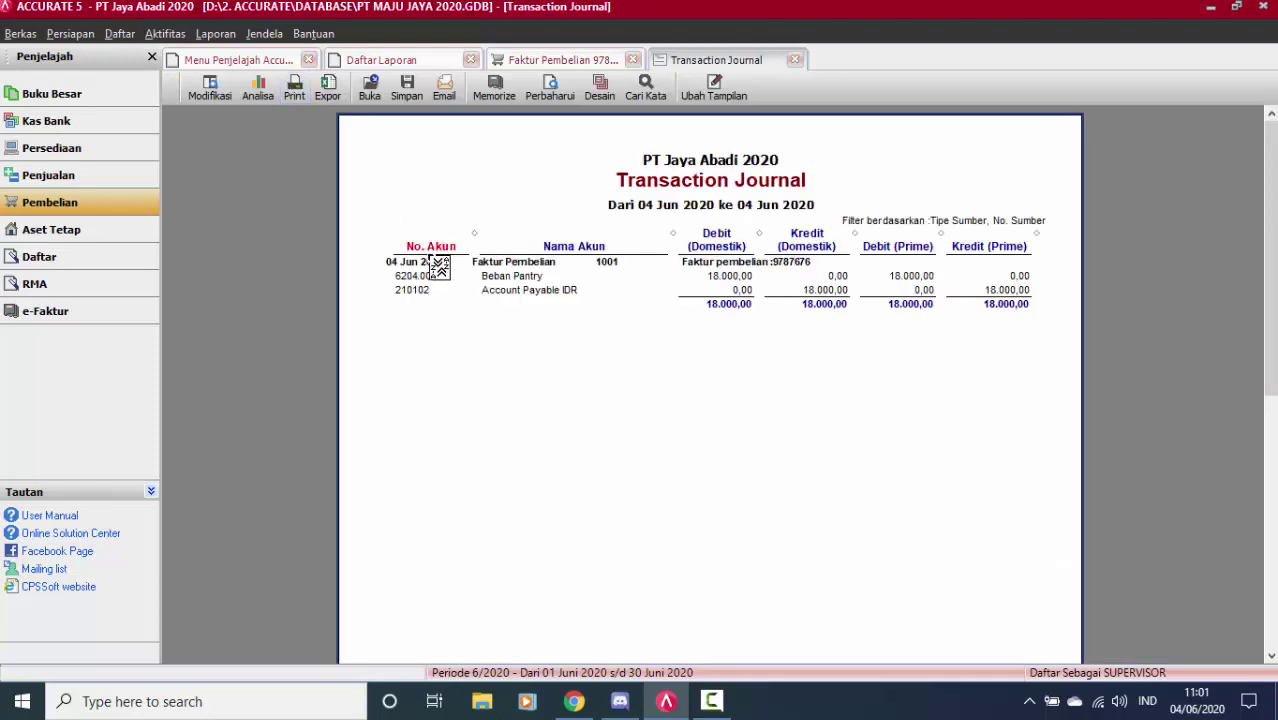
click(585, 58)
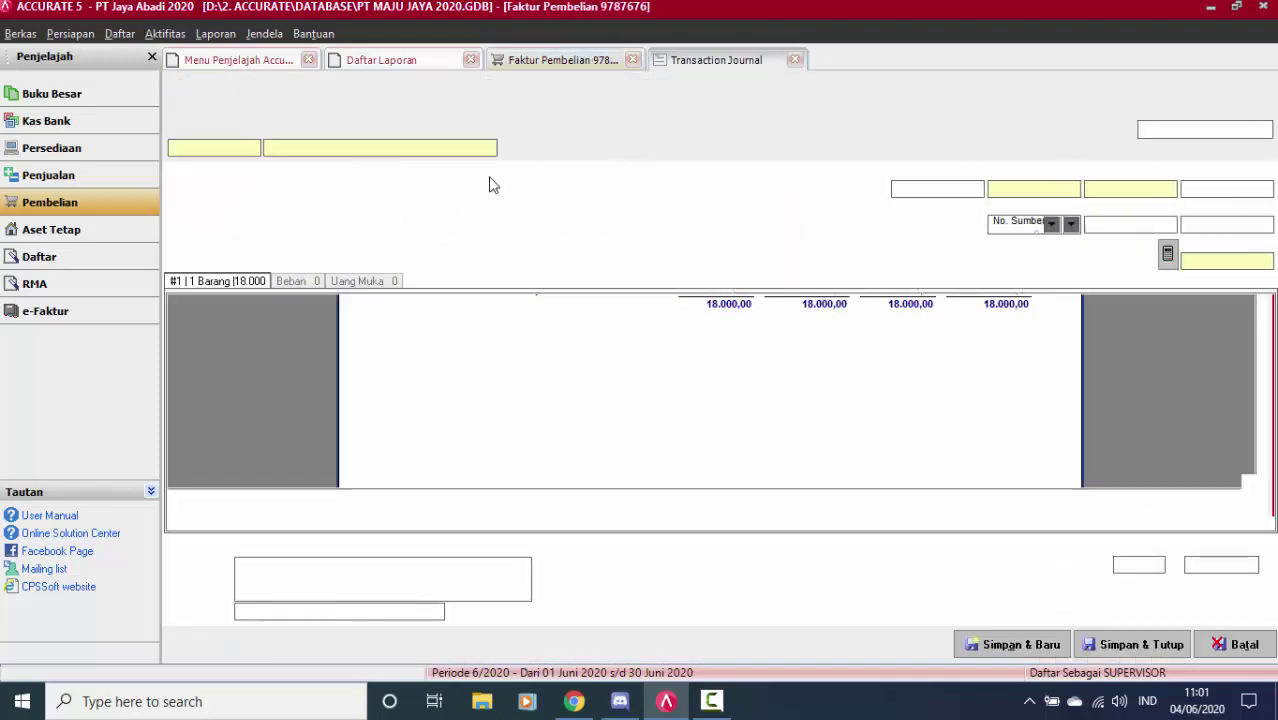
click(349, 319)
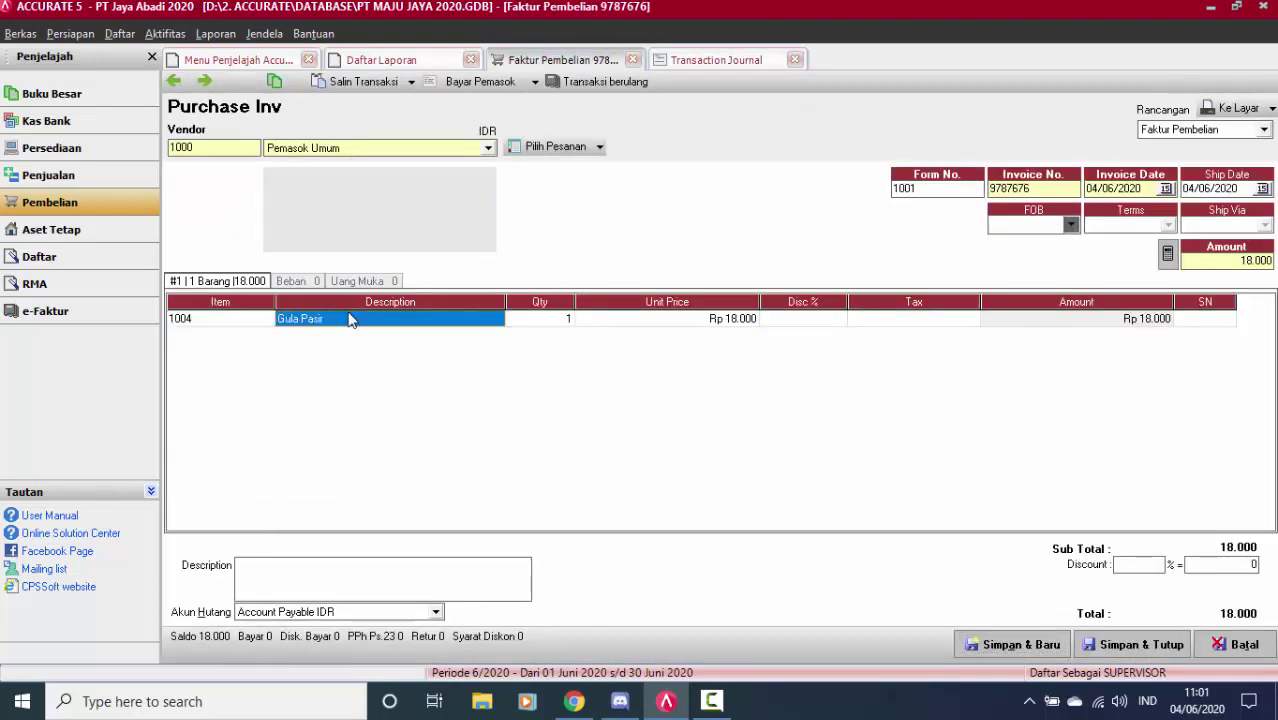
Check the Gula Pasir invoice's transaction journal, close it and display the Laba/Rugi (Standar) report.
click(698, 61)
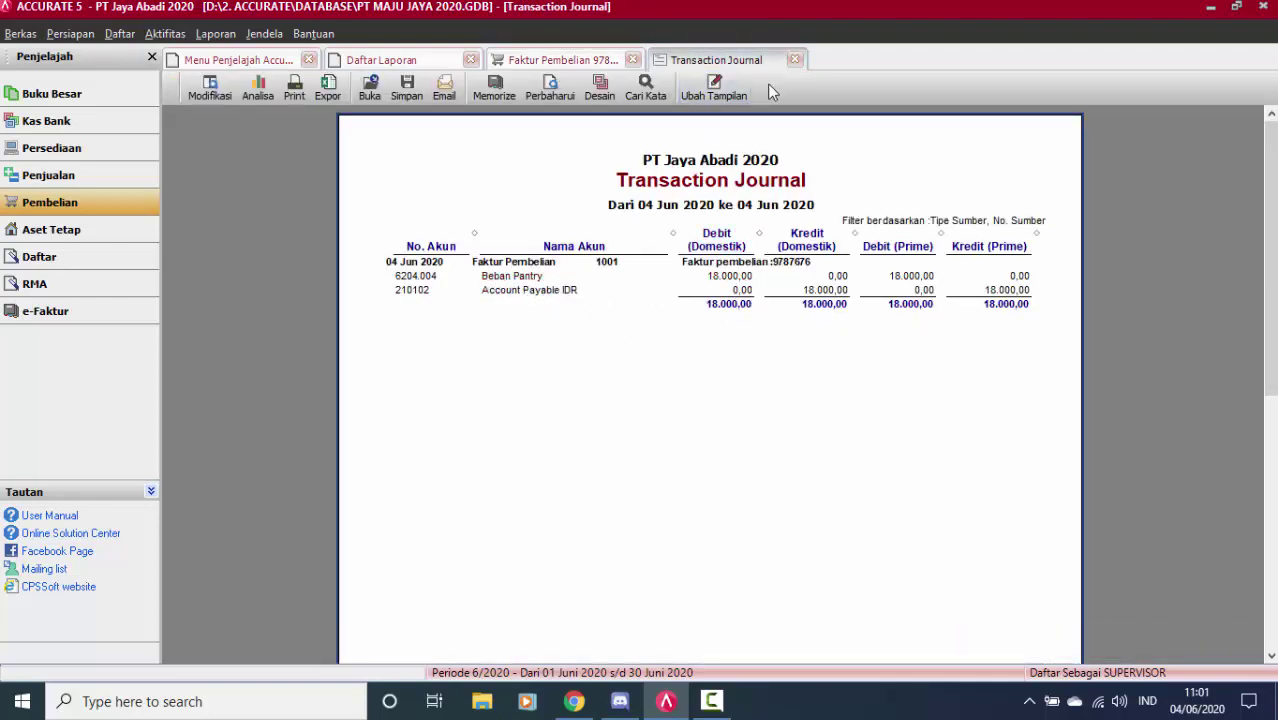
click(795, 60)
click(360, 60)
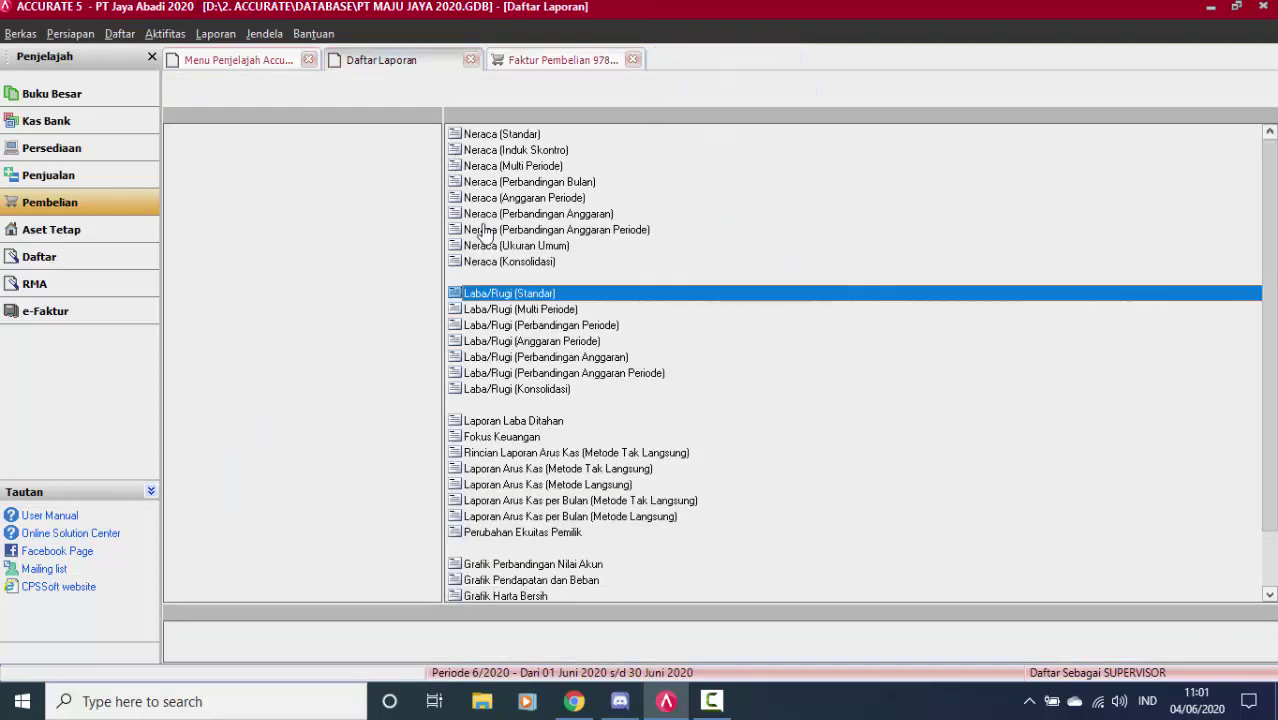
double_click(533, 299)
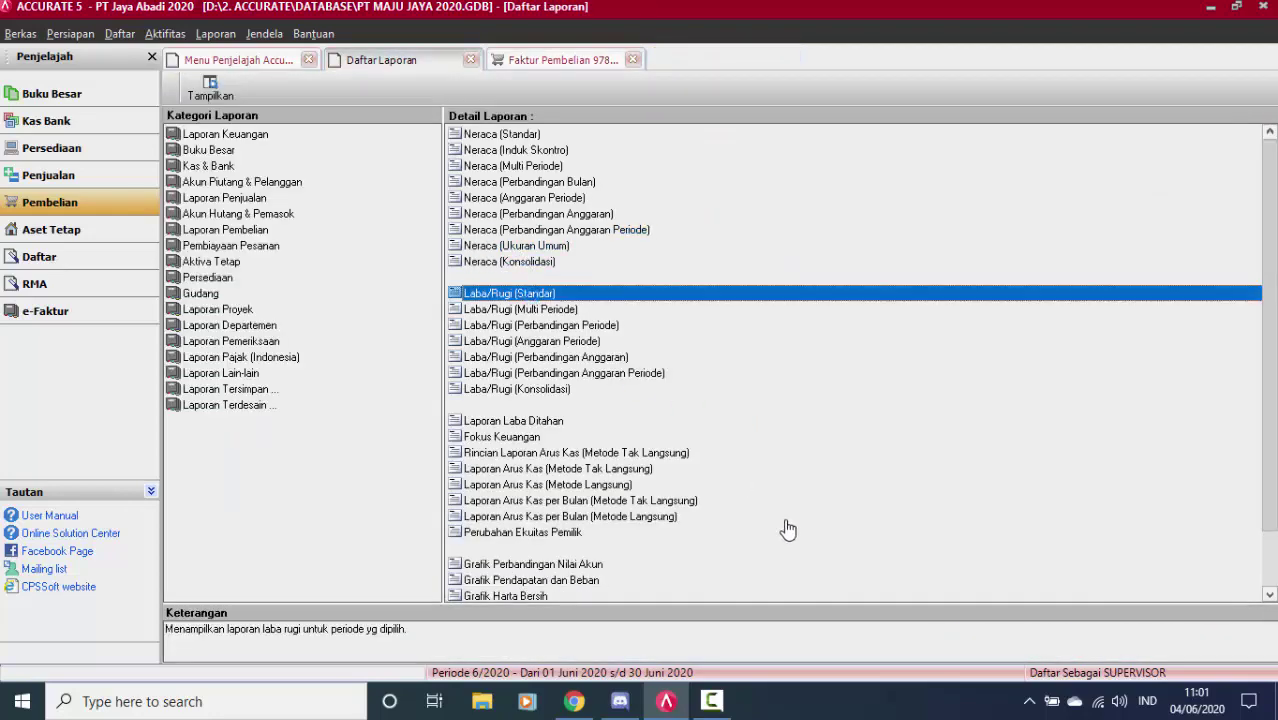
click(824, 575)
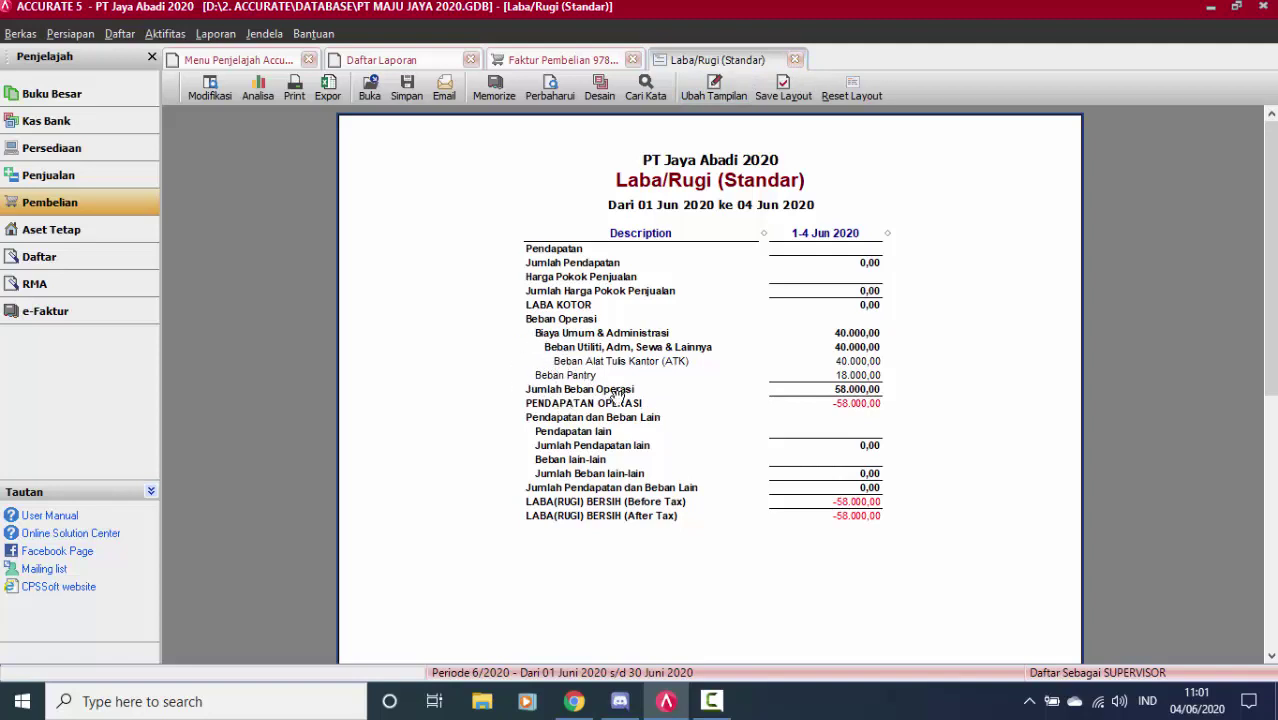
Close the profit and loss report, the Gula Pasir purchase invoice and the report list.
click(795, 61)
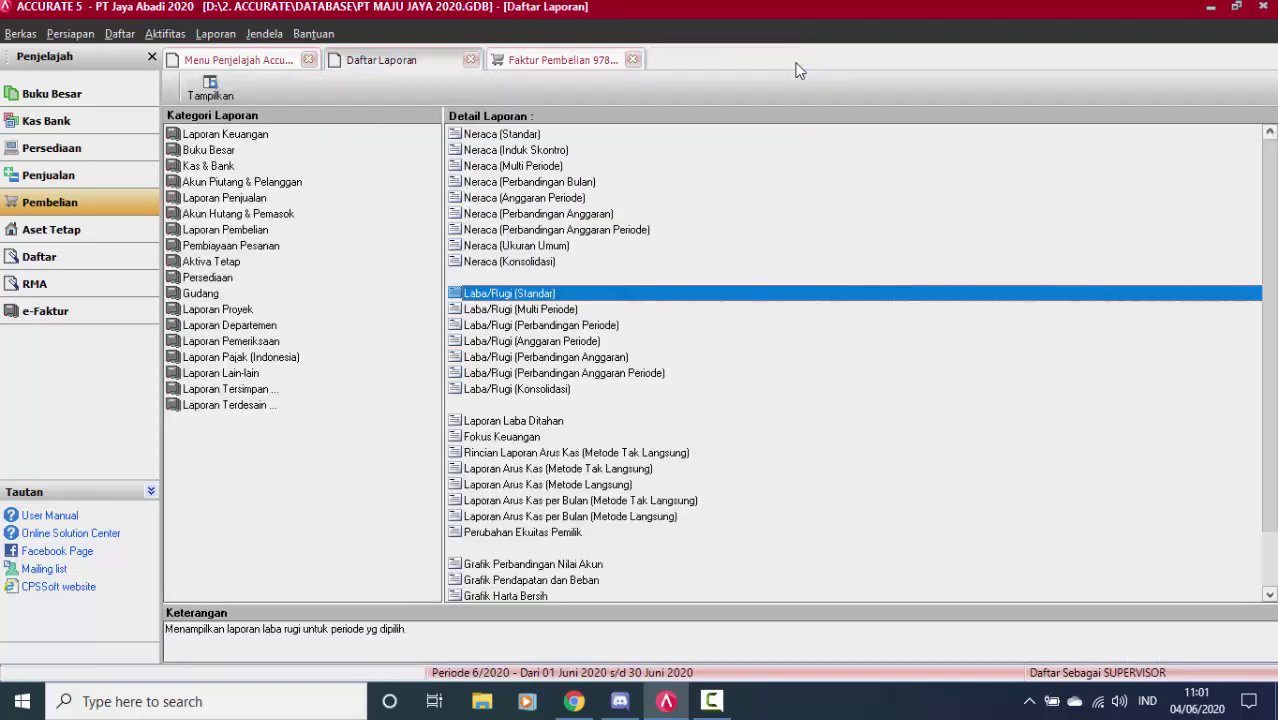
click(633, 61)
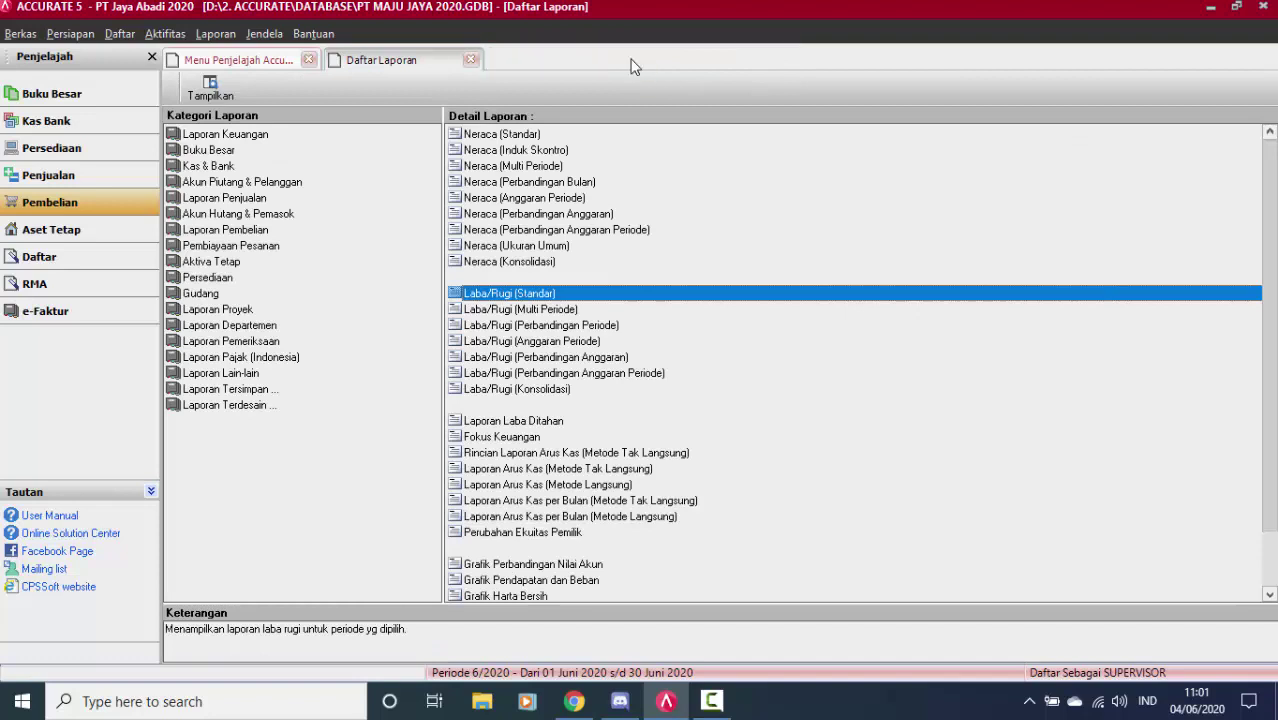
click(470, 61)
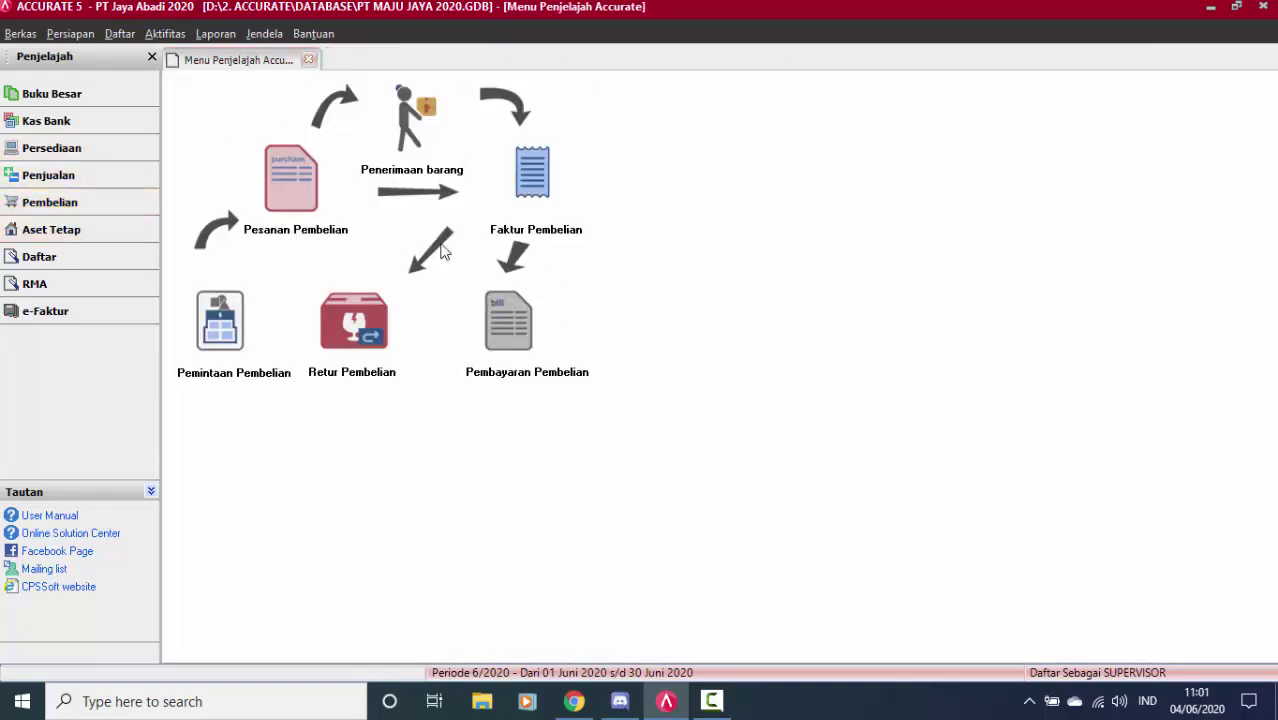
Start a purchase invoice with number FP-9089998 for a newly registered vendor named Glodok Elektronik.
click(530, 175)
click(389, 165)
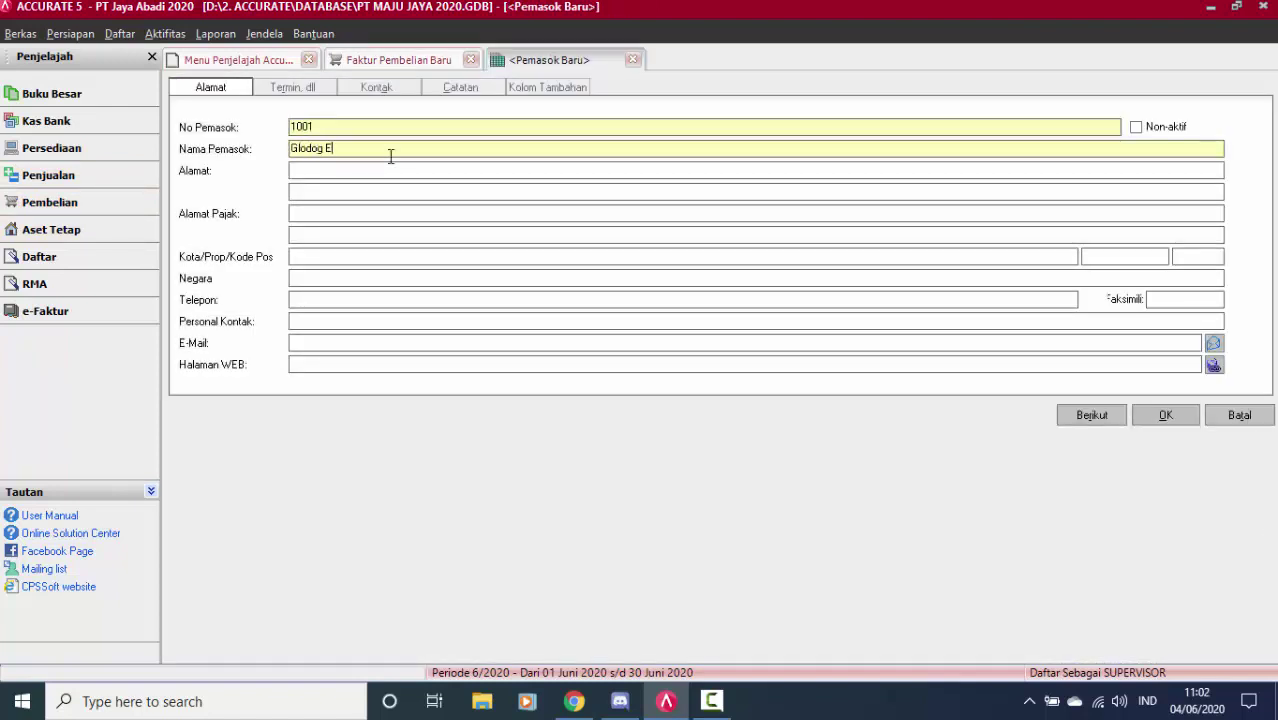
text(Glodog)
key(BackSpace)
click(1165, 415)
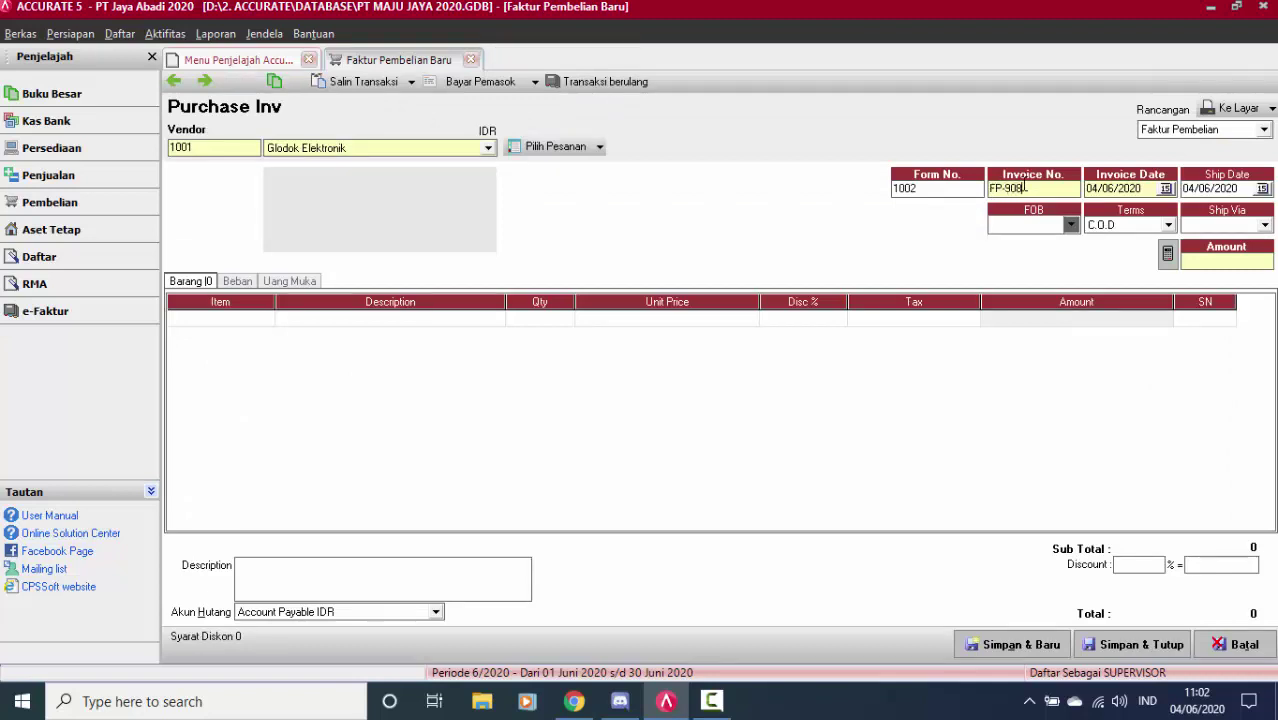
Add item 1001 Komputer Asus to the invoice with quantity 5 and a unit price of Rp 4.000.000.
click(257, 320)
text(komput)
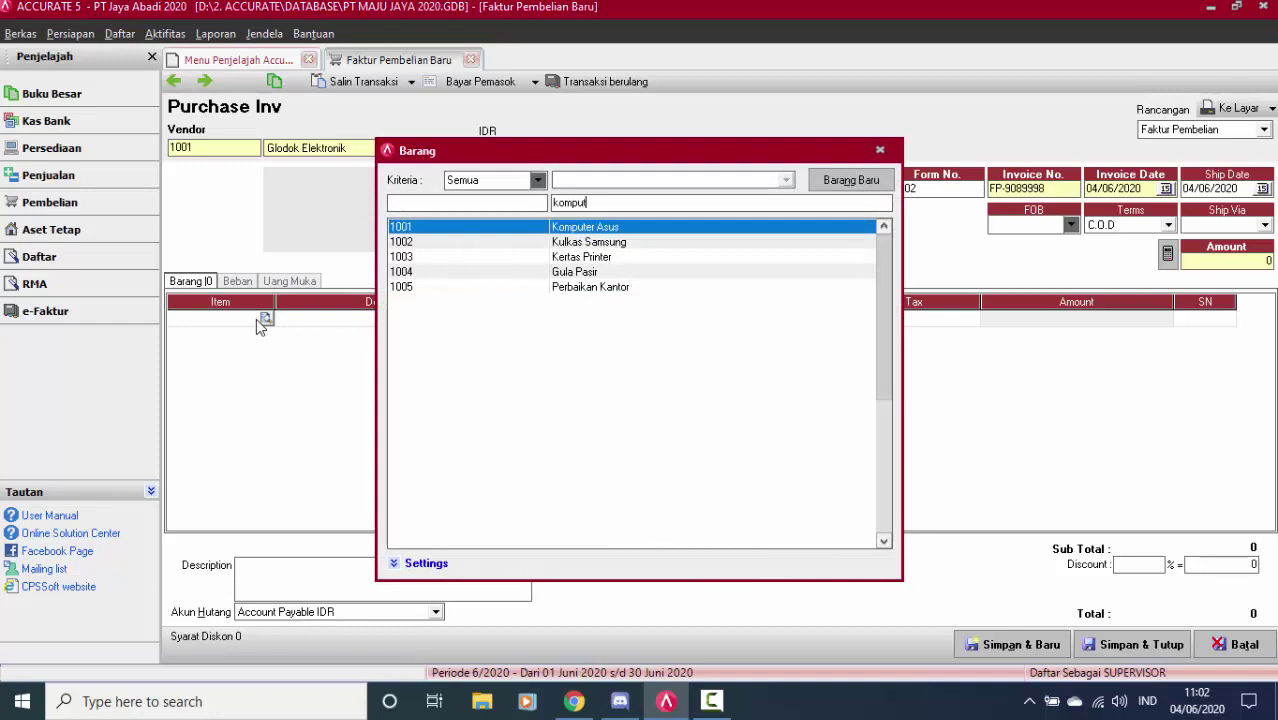
text(er)
key(Return)
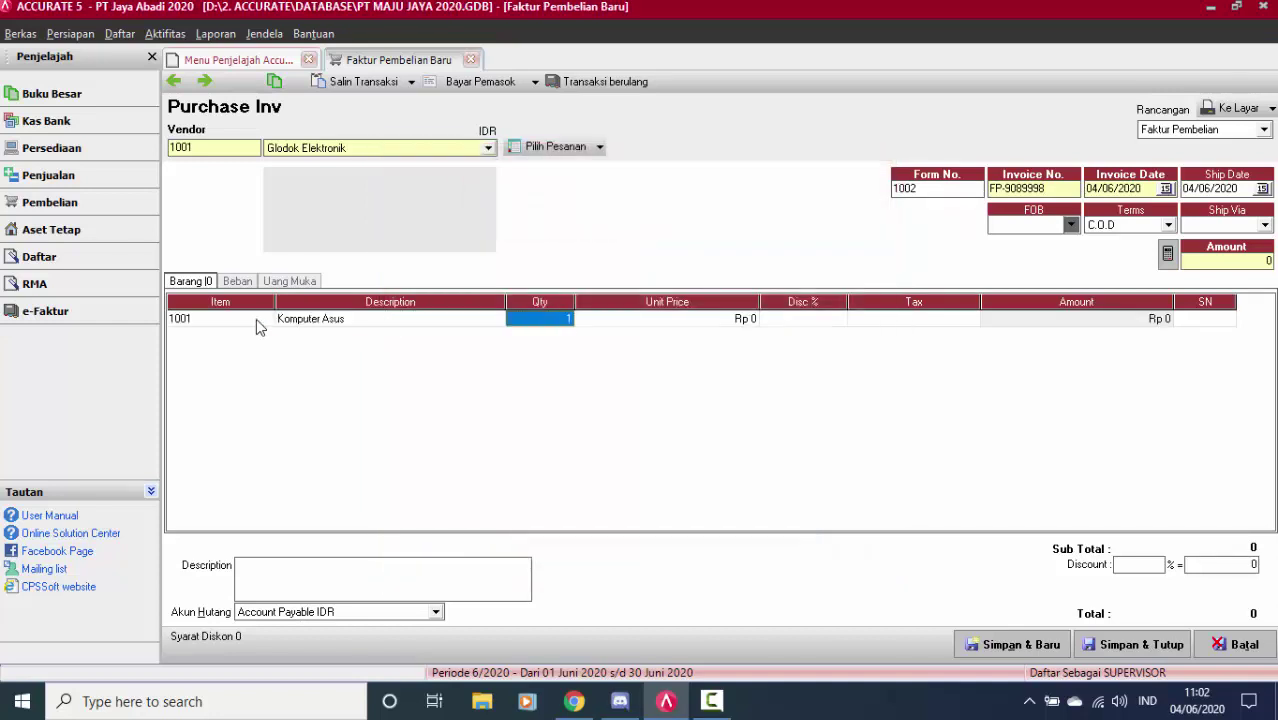
text(5)
key(Tab)
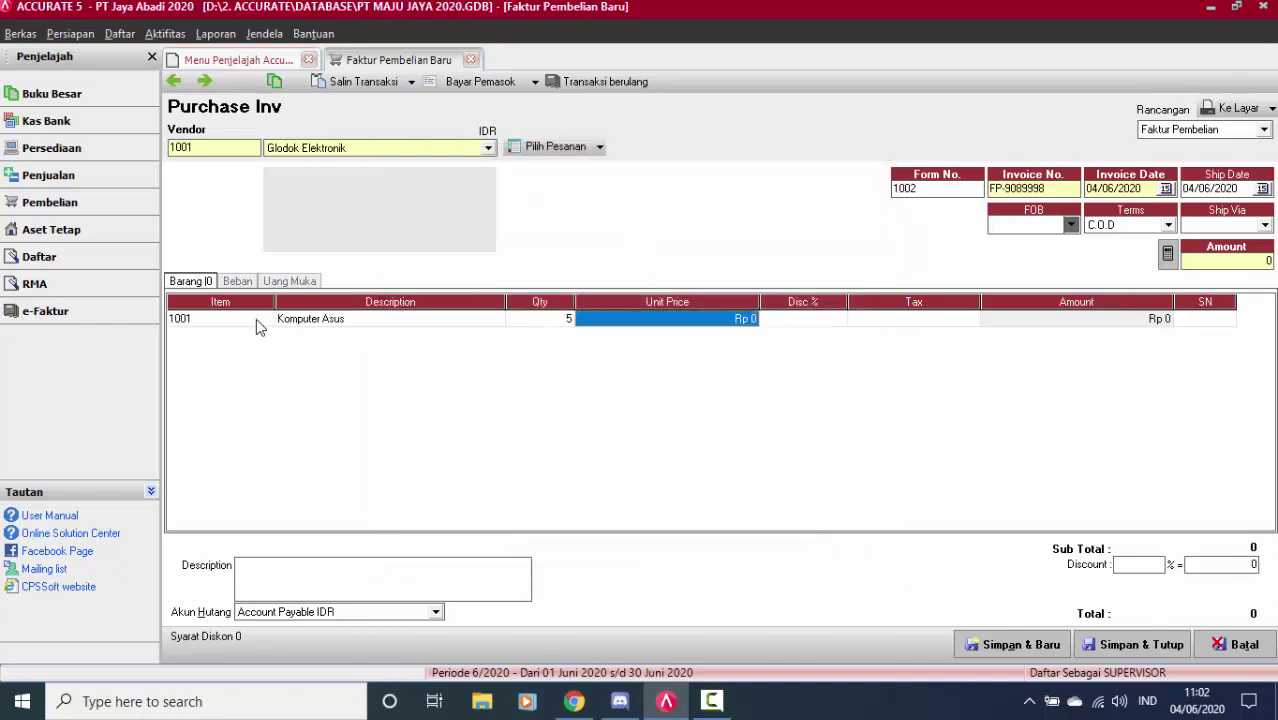
text(4000000)
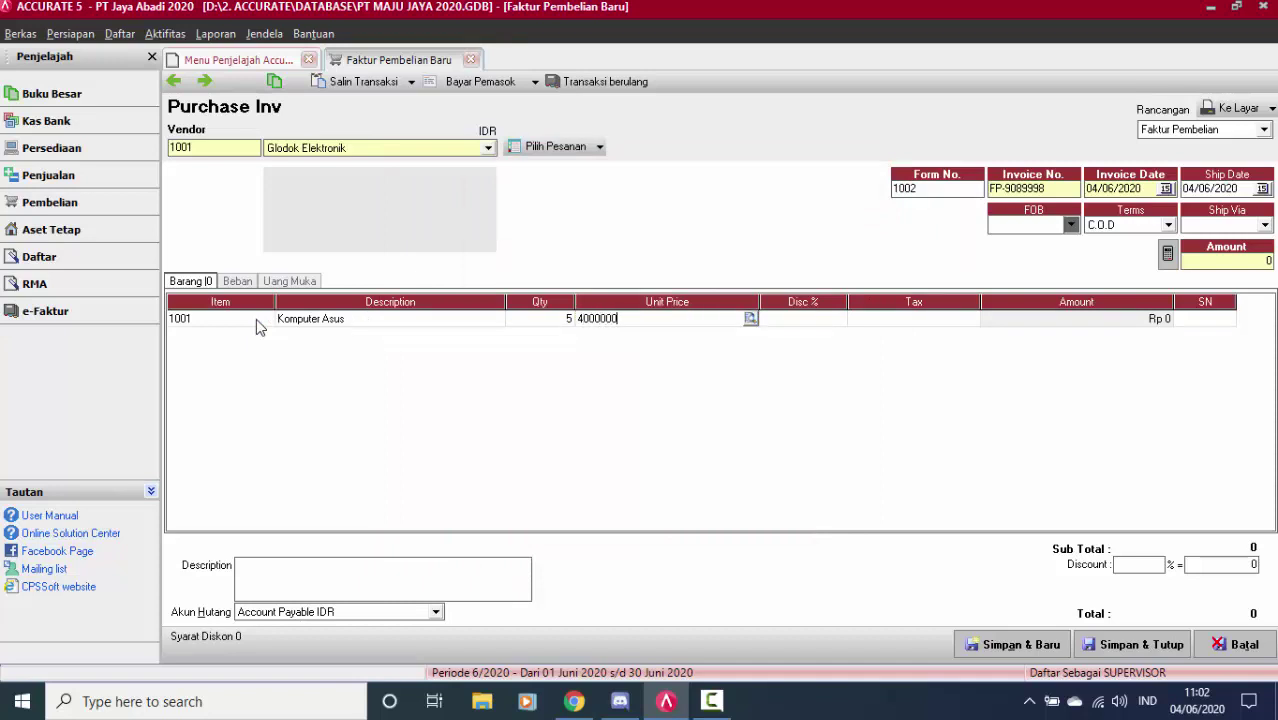
key(Tab)
key(Tab)
key(Tab)
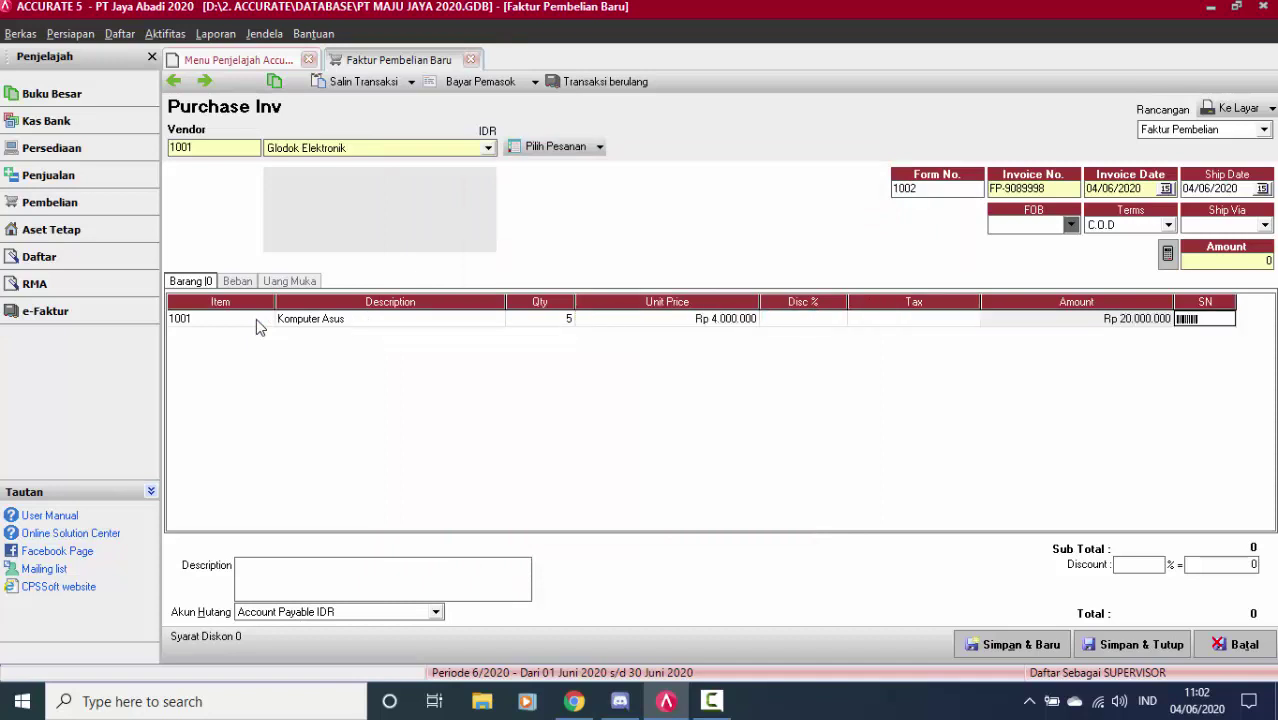
key(Tab)
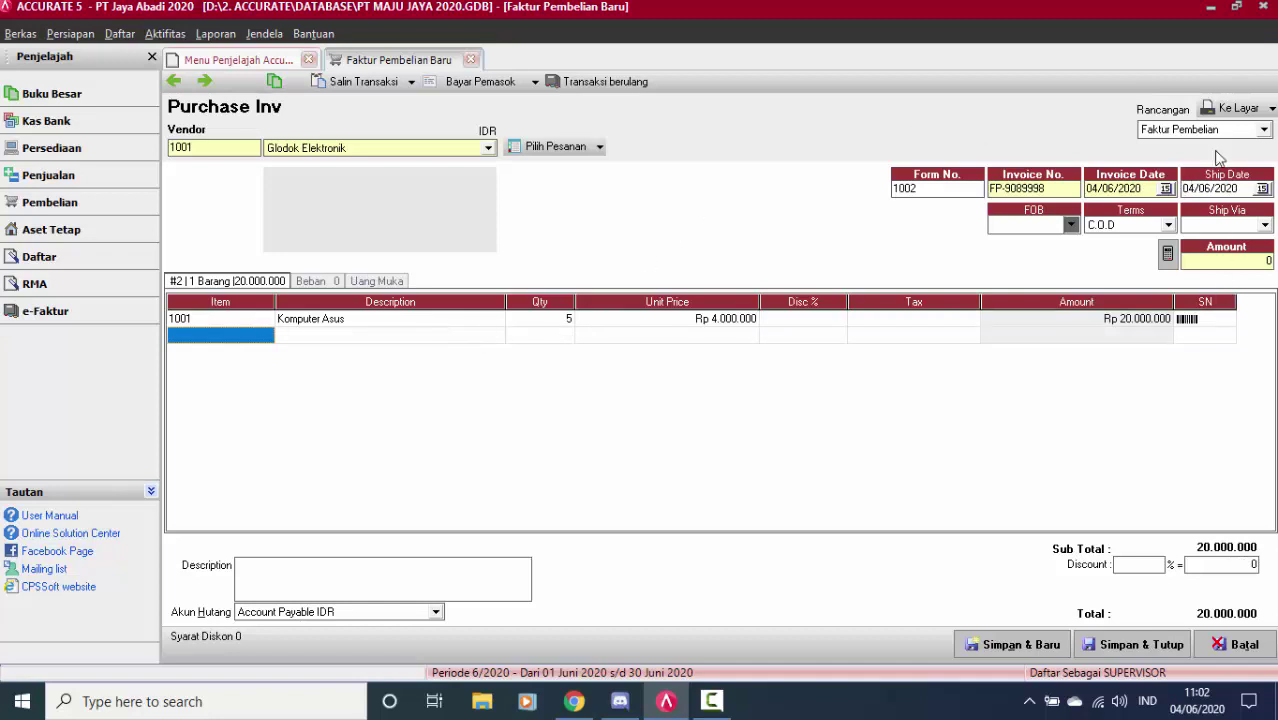
Preview the Komputer Asus purchase invoice and check its transaction journal.
click(1240, 110)
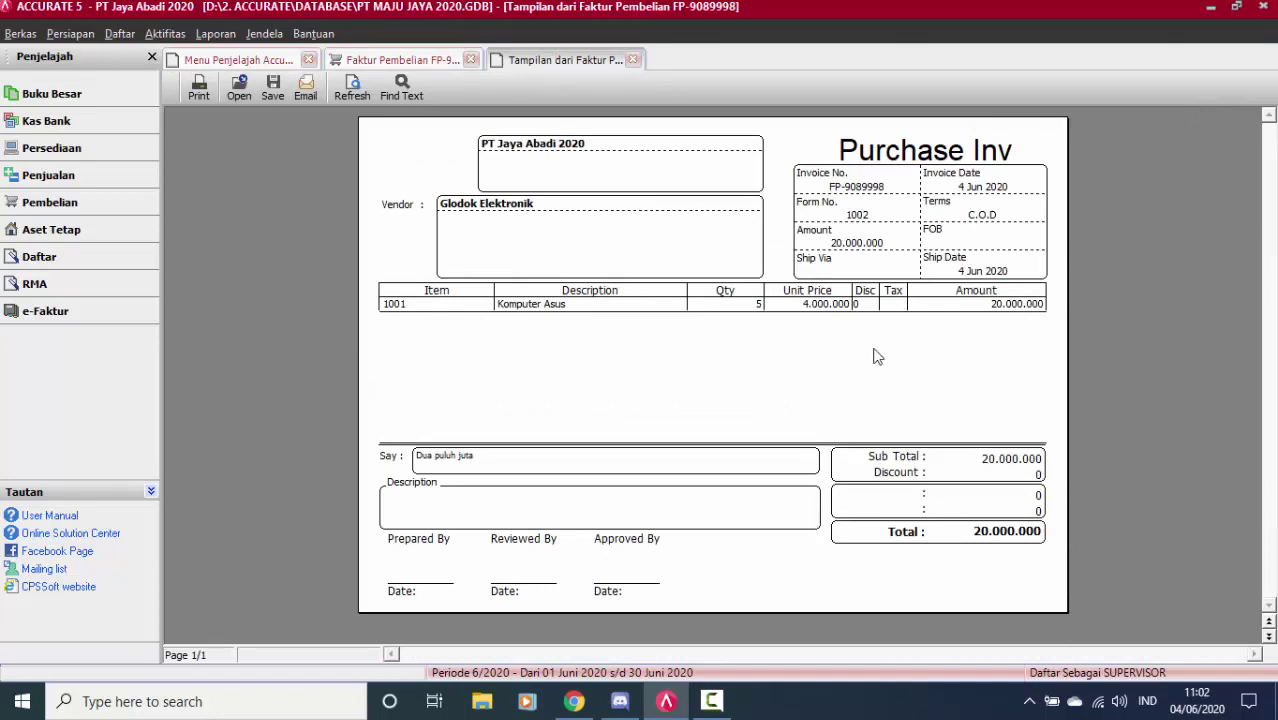
click(633, 60)
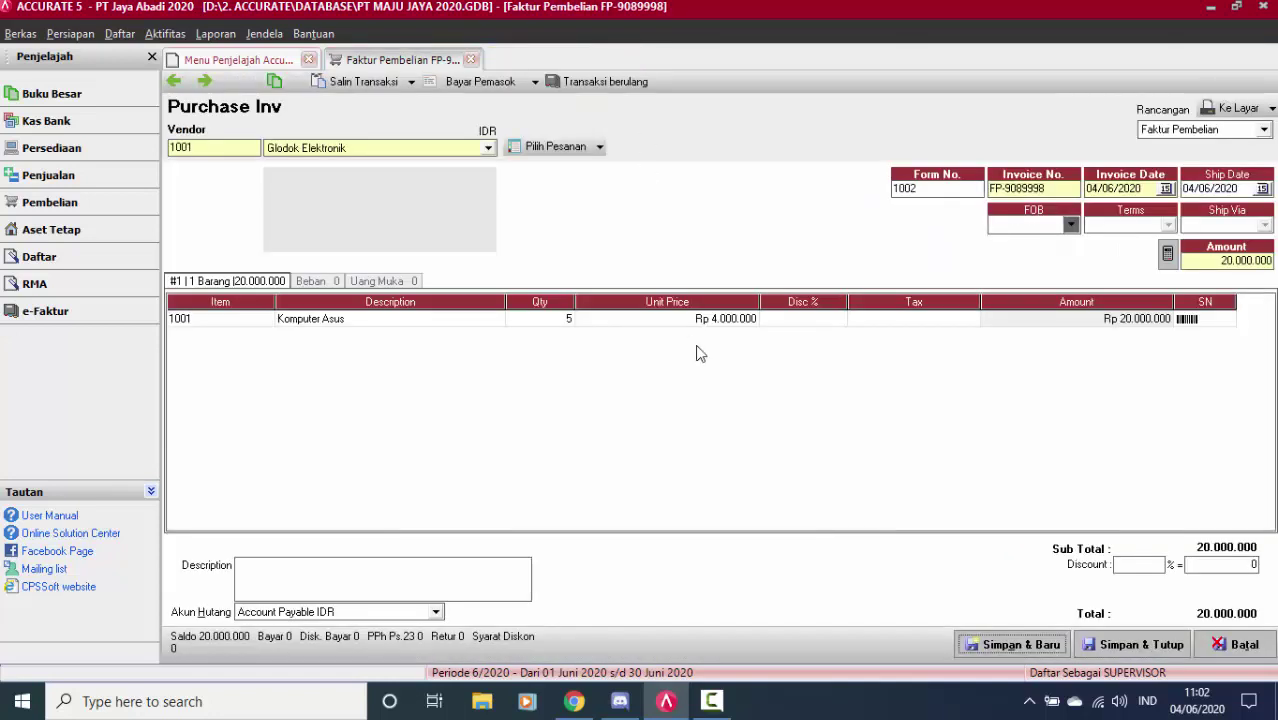
click(311, 318)
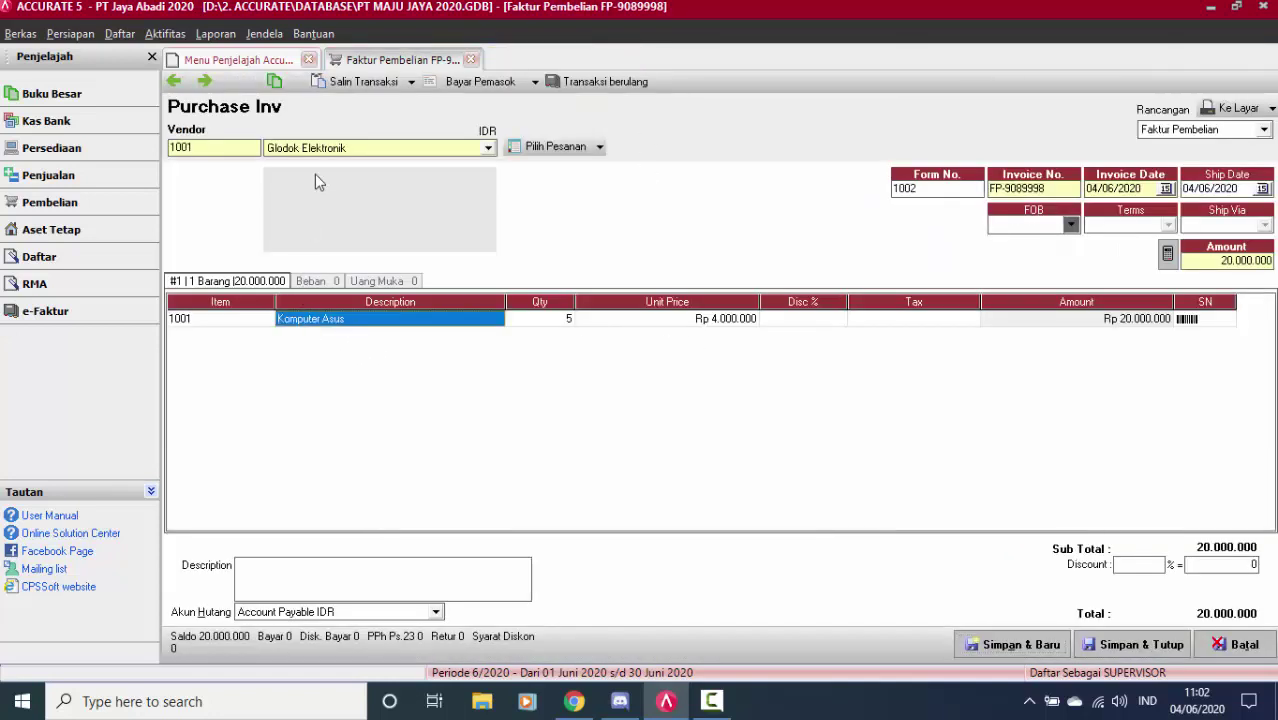
click(275, 82)
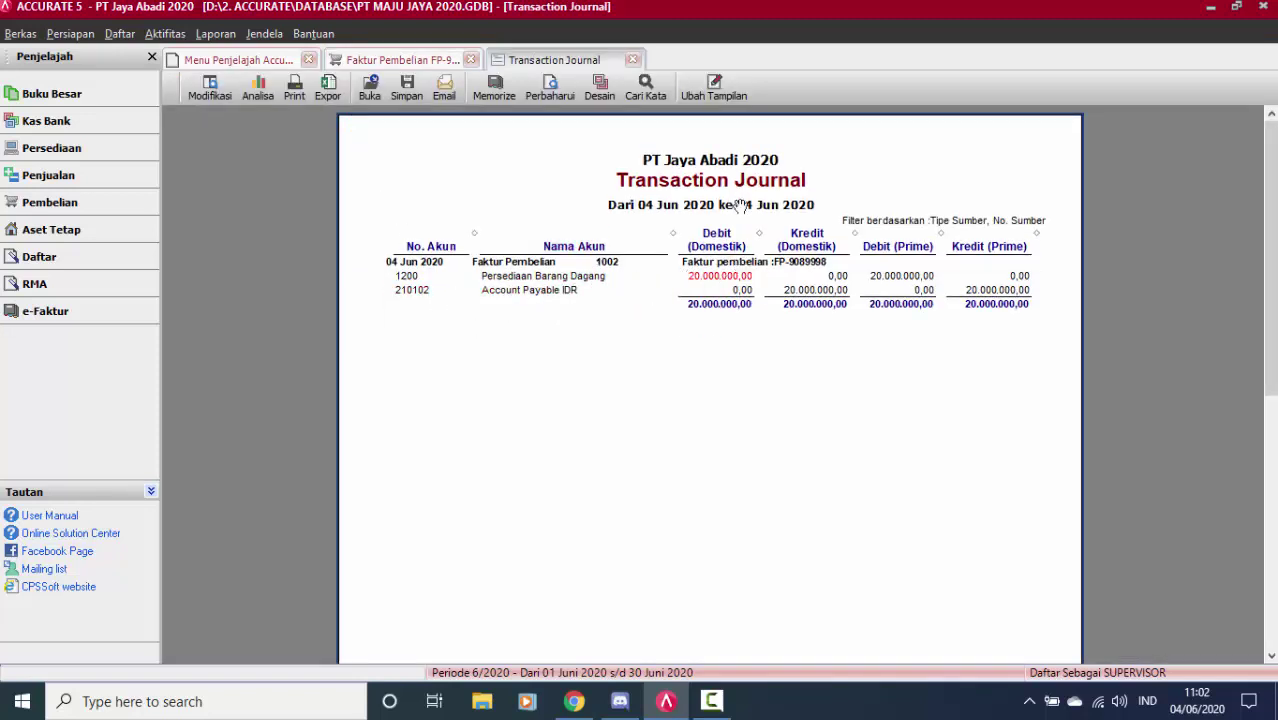
click(631, 60)
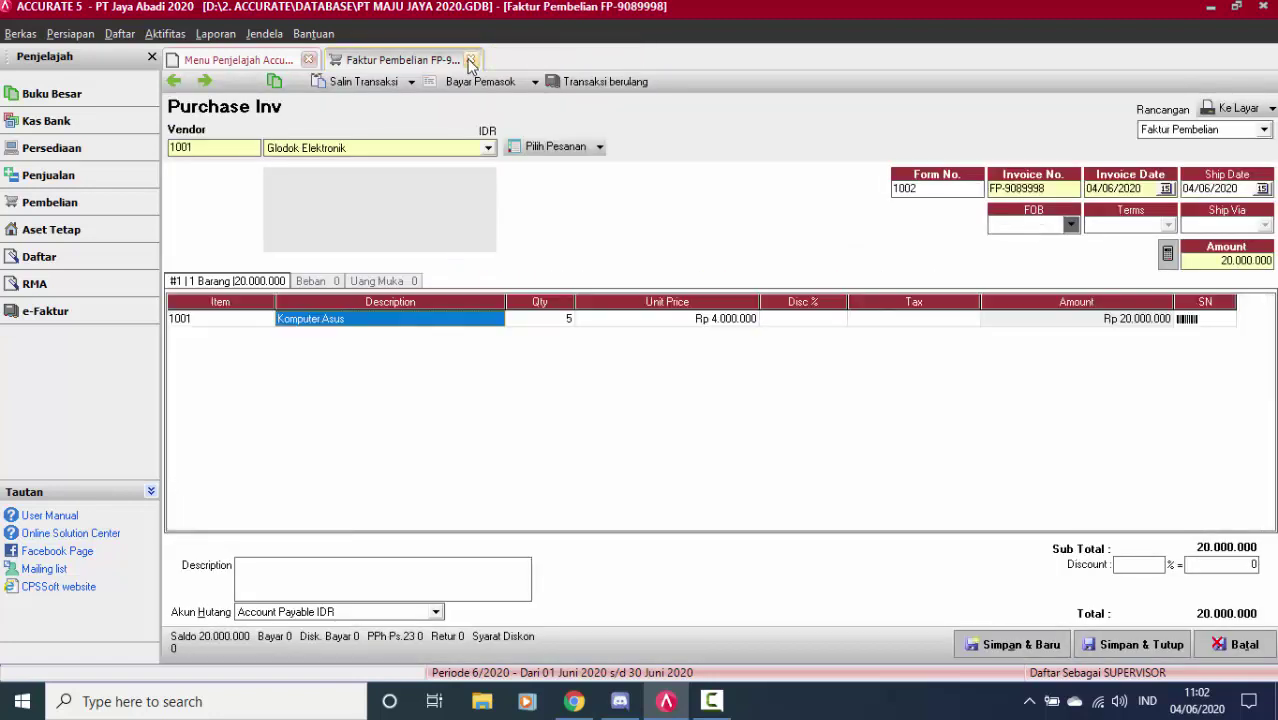
Close the purchase invoice and open the Barang dan Jasa list with zero-quantity items included.
click(470, 60)
click(62, 175)
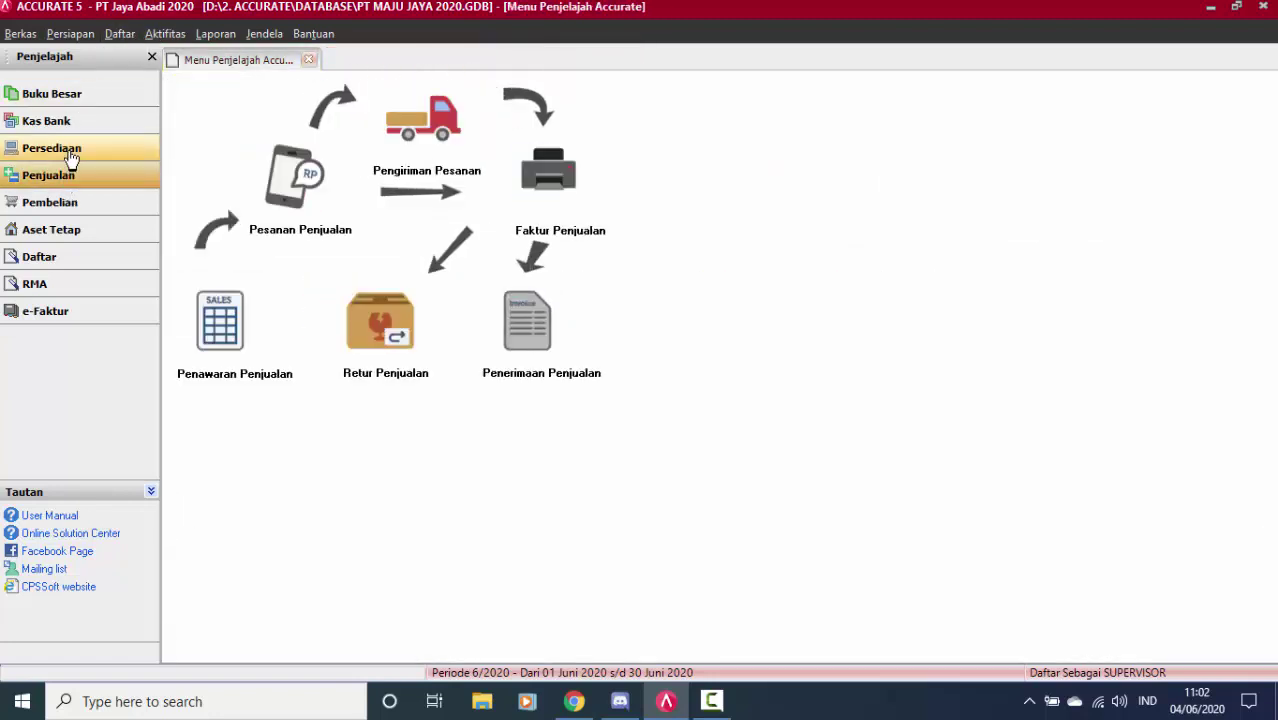
click(90, 152)
click(346, 118)
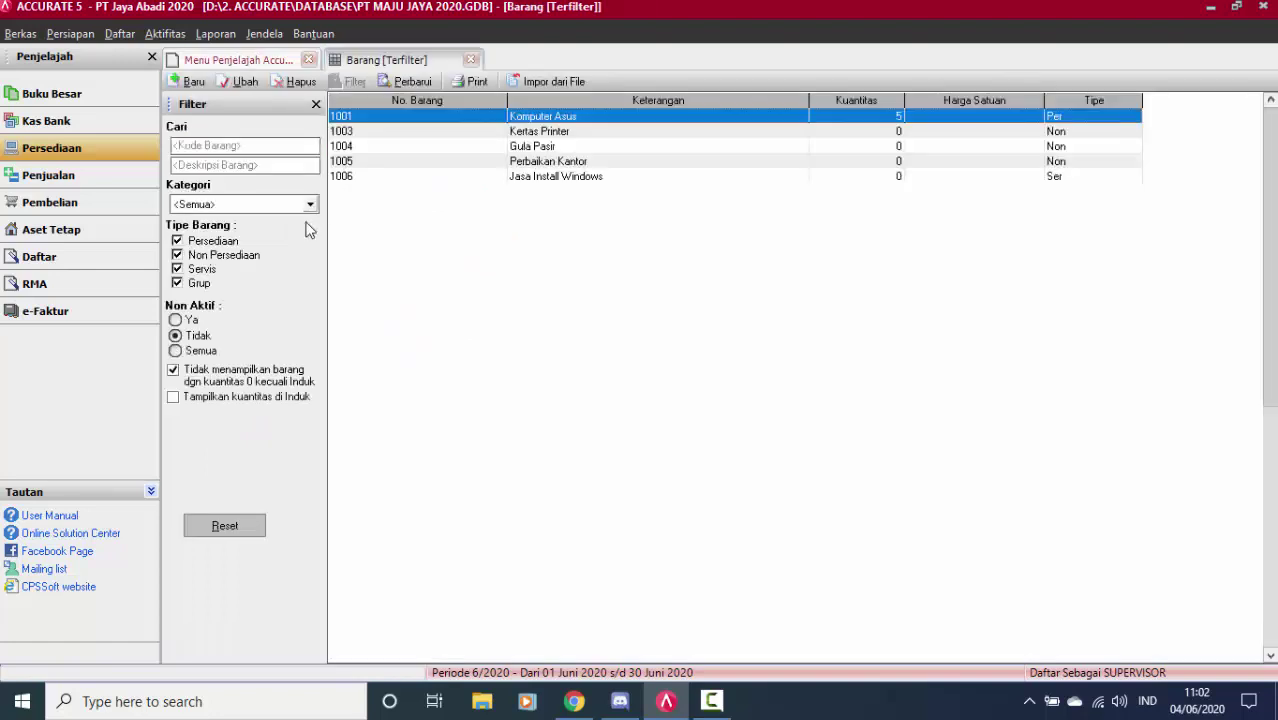
click(190, 379)
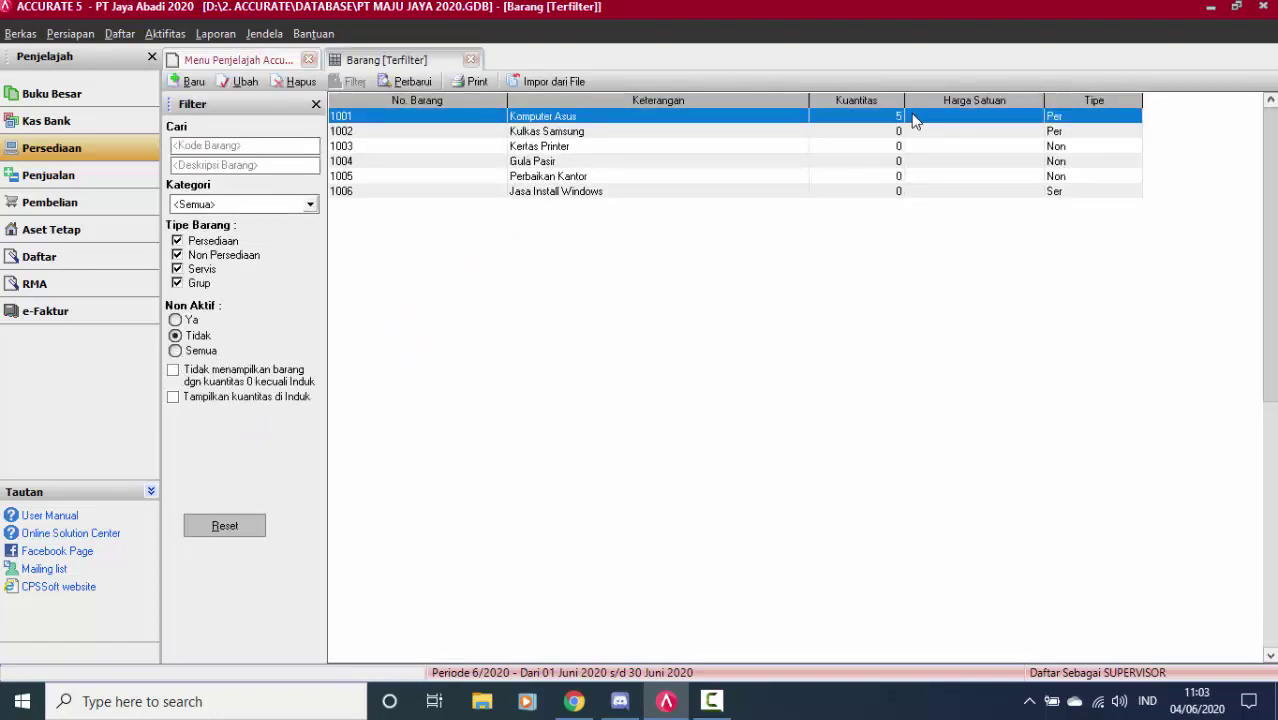
Compare the stock quantities of the inventory, non-inventory and service items, then close the item list.
click(584, 163)
click(576, 150)
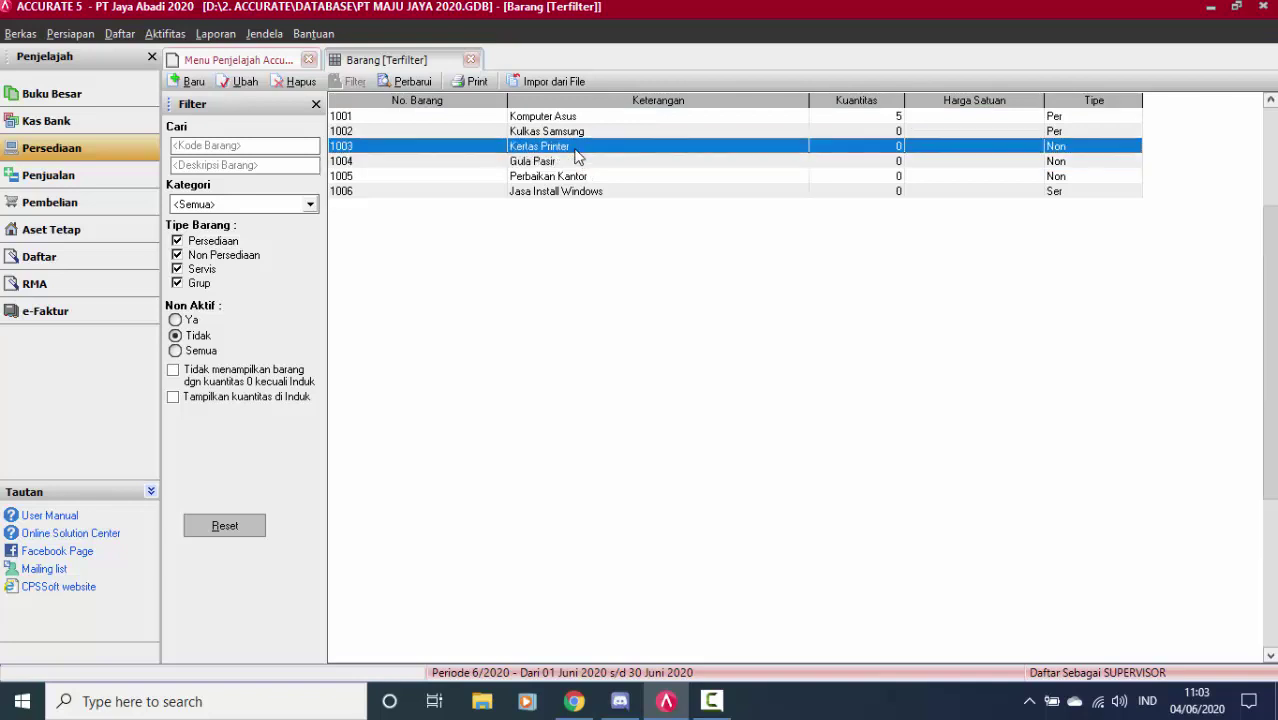
click(901, 164)
click(897, 150)
click(897, 162)
click(899, 118)
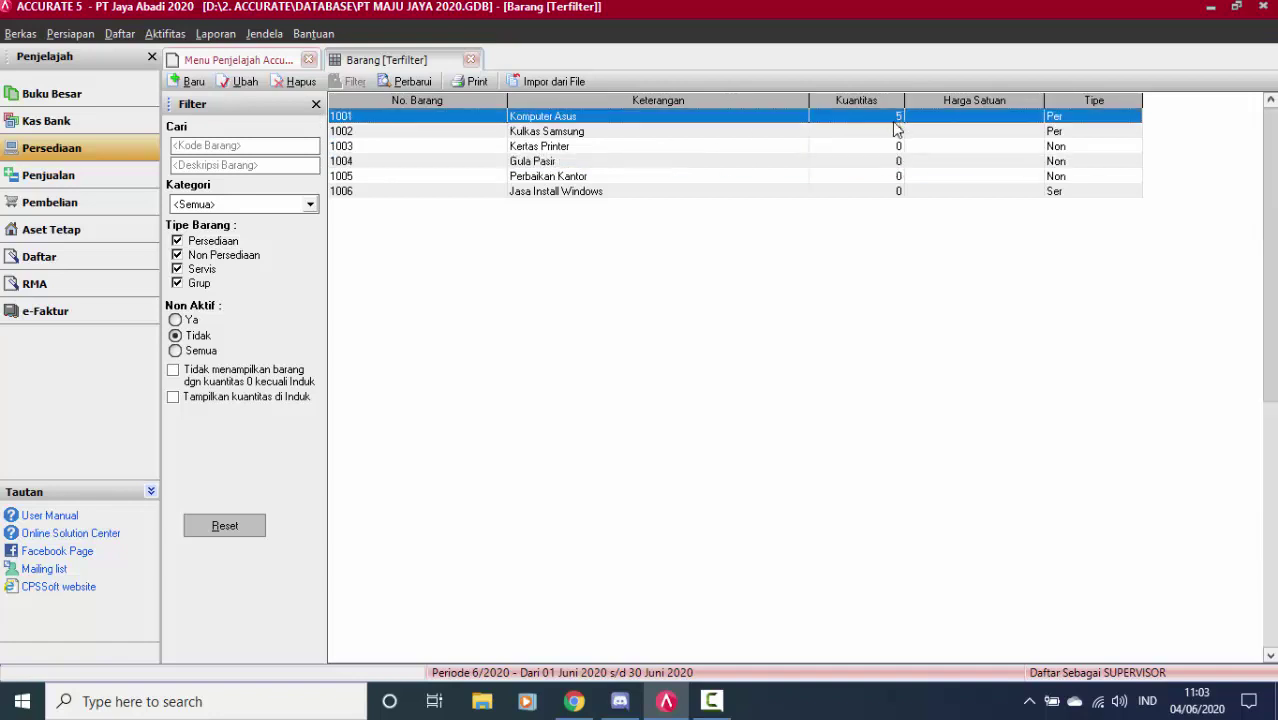
click(587, 193)
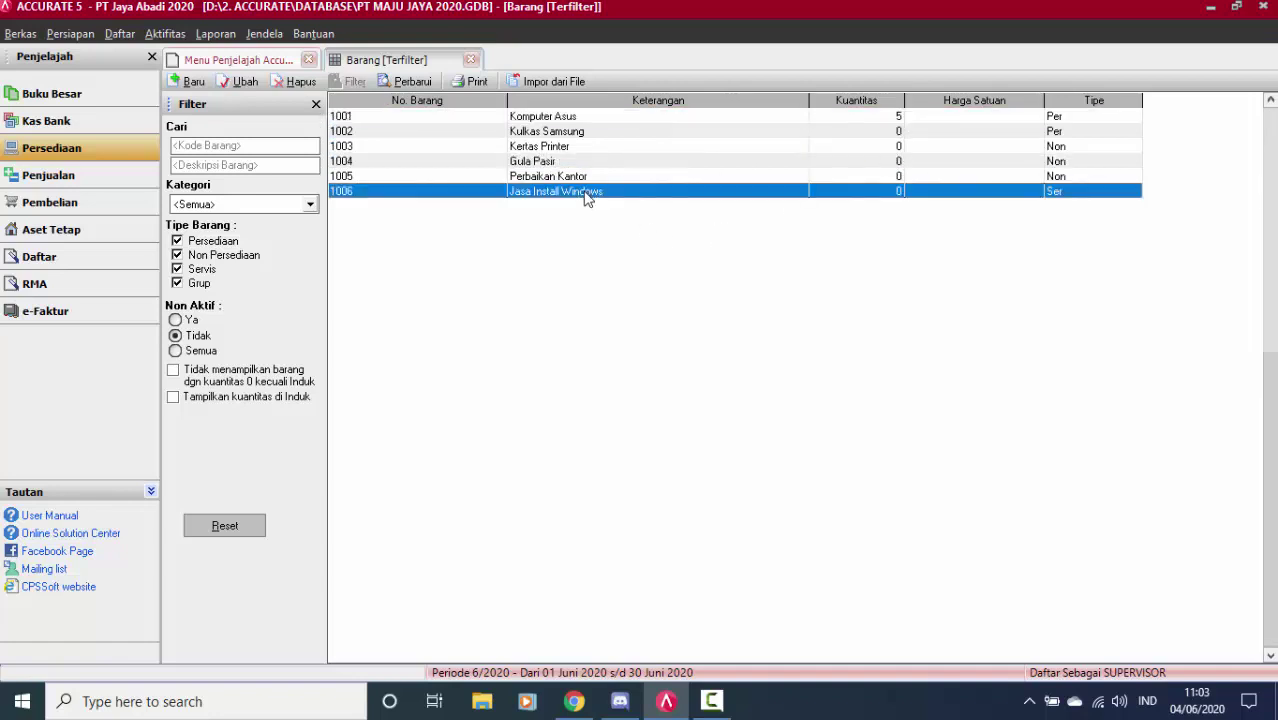
click(470, 60)
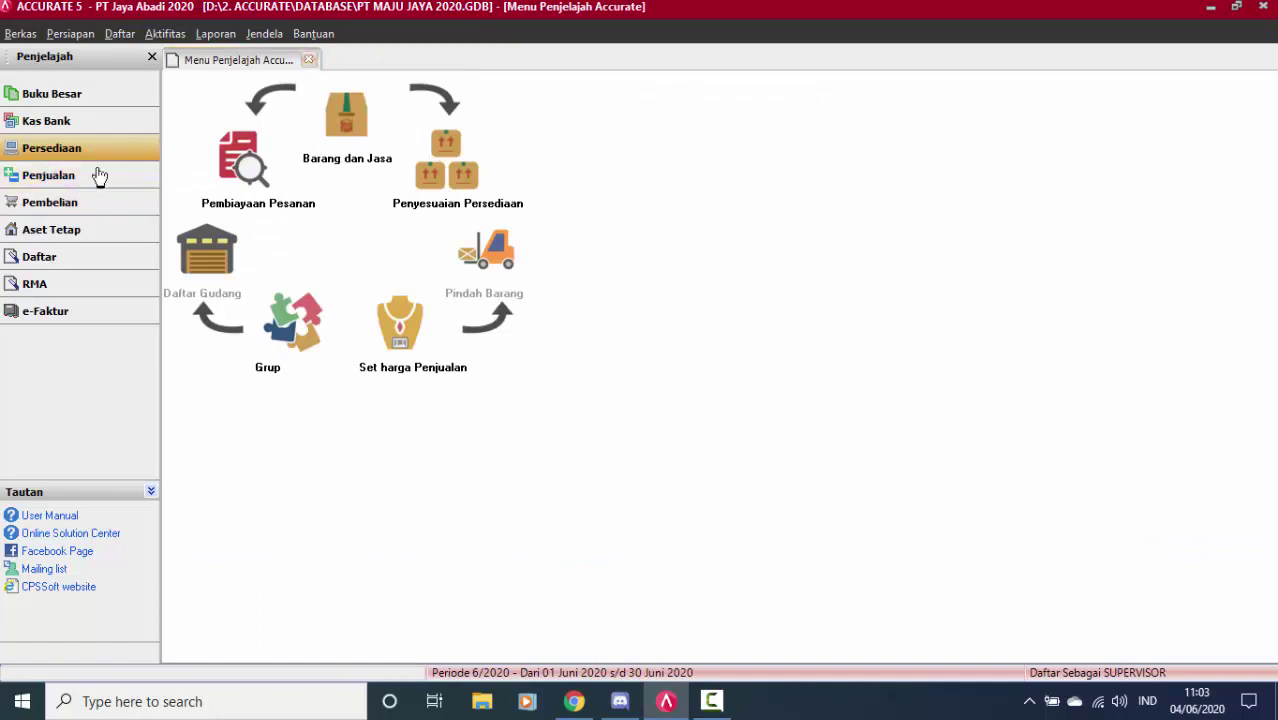
Start a sales invoice for customer Pelanggan Umum.
click(57, 178)
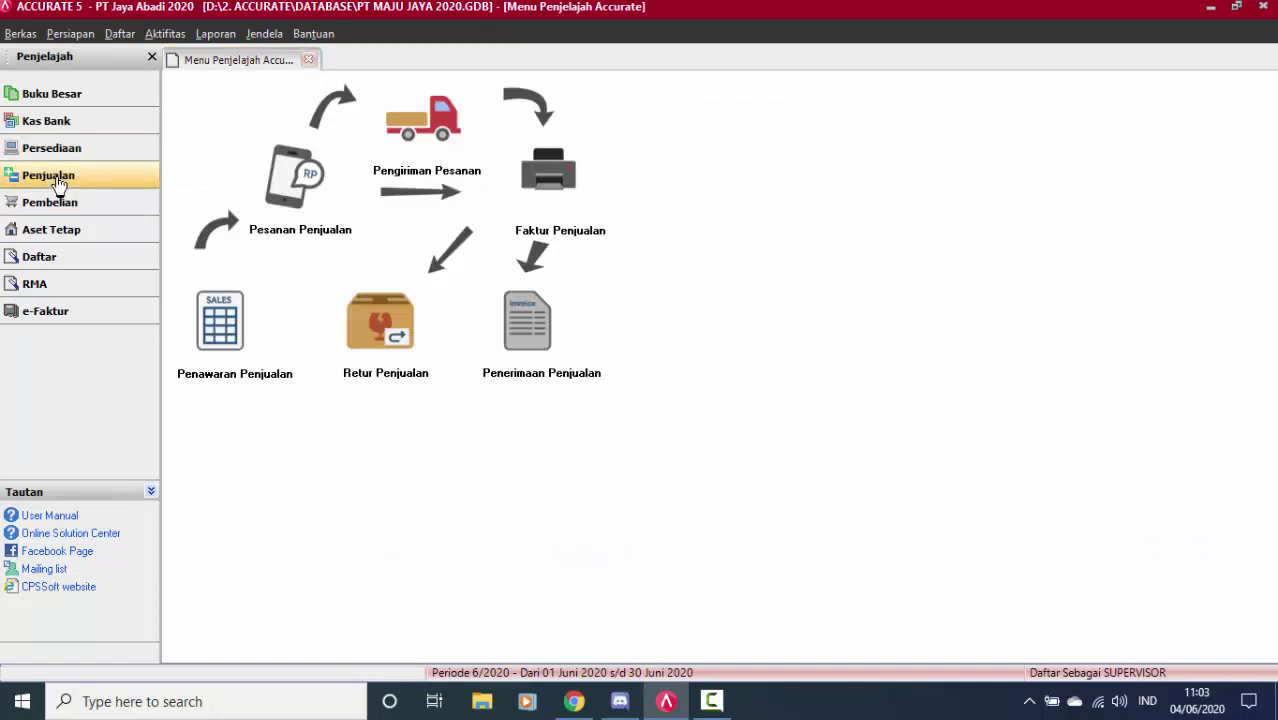
click(528, 190)
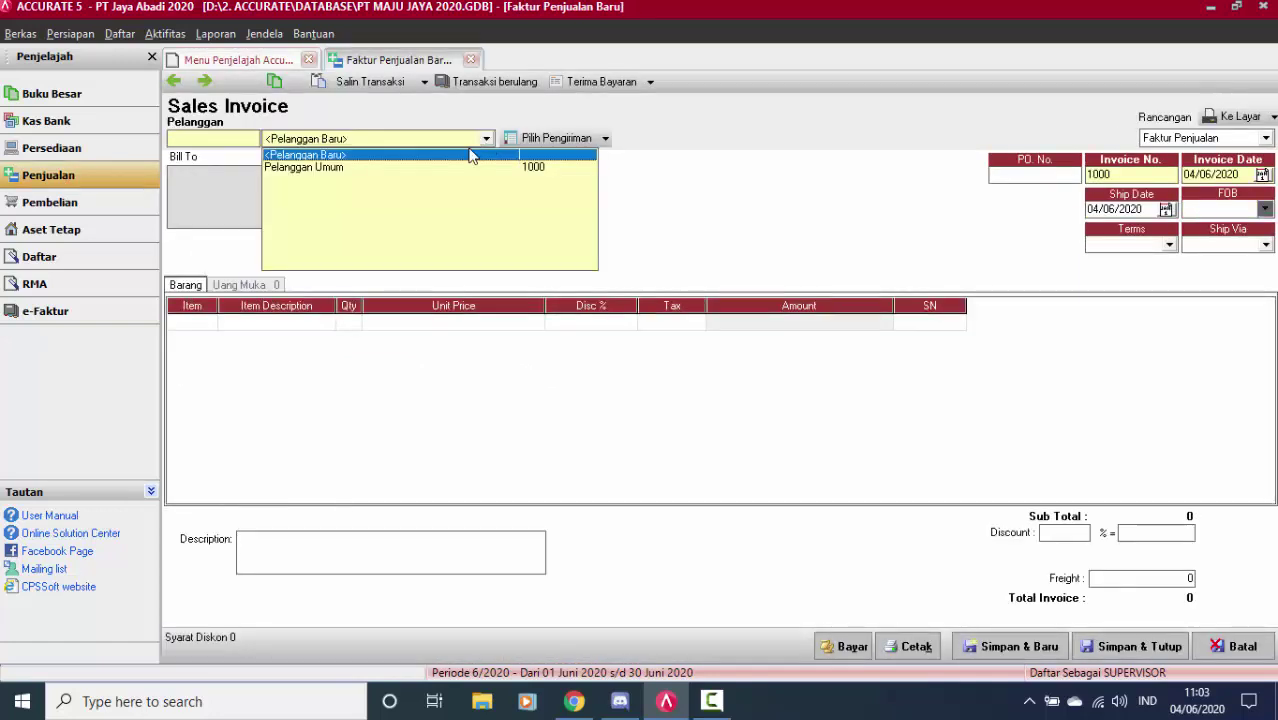
click(291, 170)
Add item 1001 Komputer Asus to the sales invoice with a unit price of Rp 6.000.000.
double_click(192, 323)
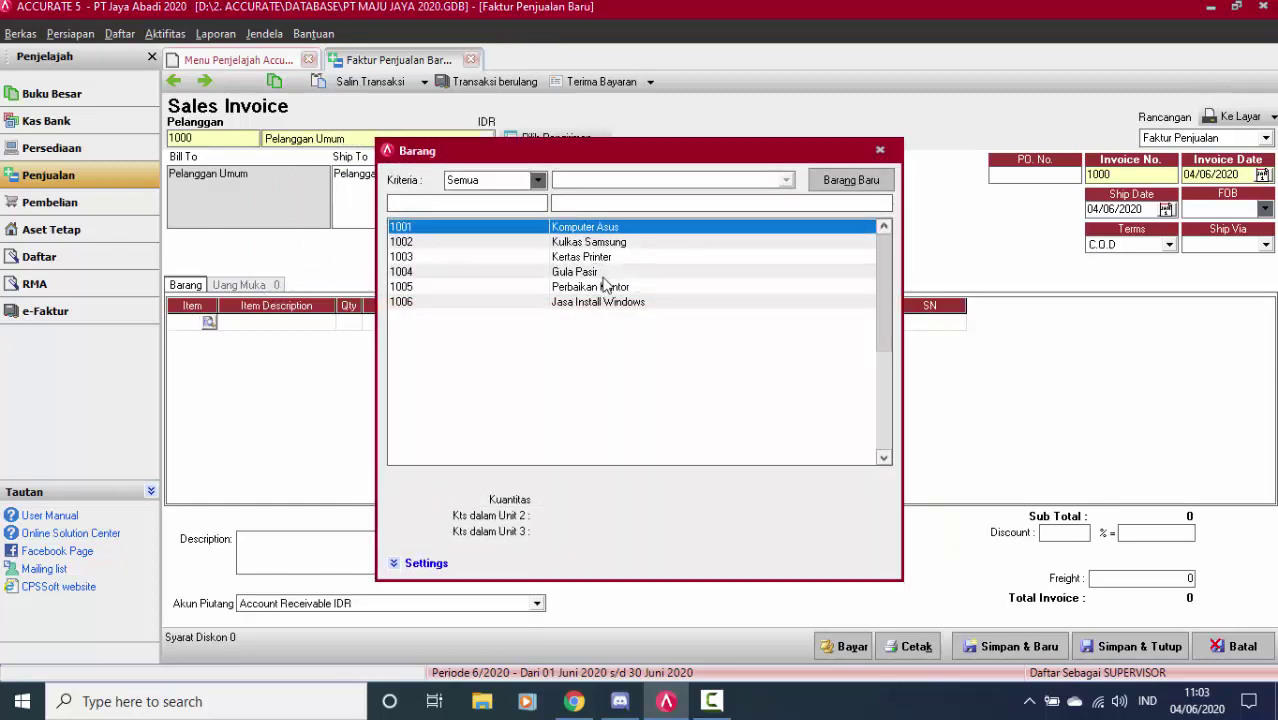
double_click(595, 228)
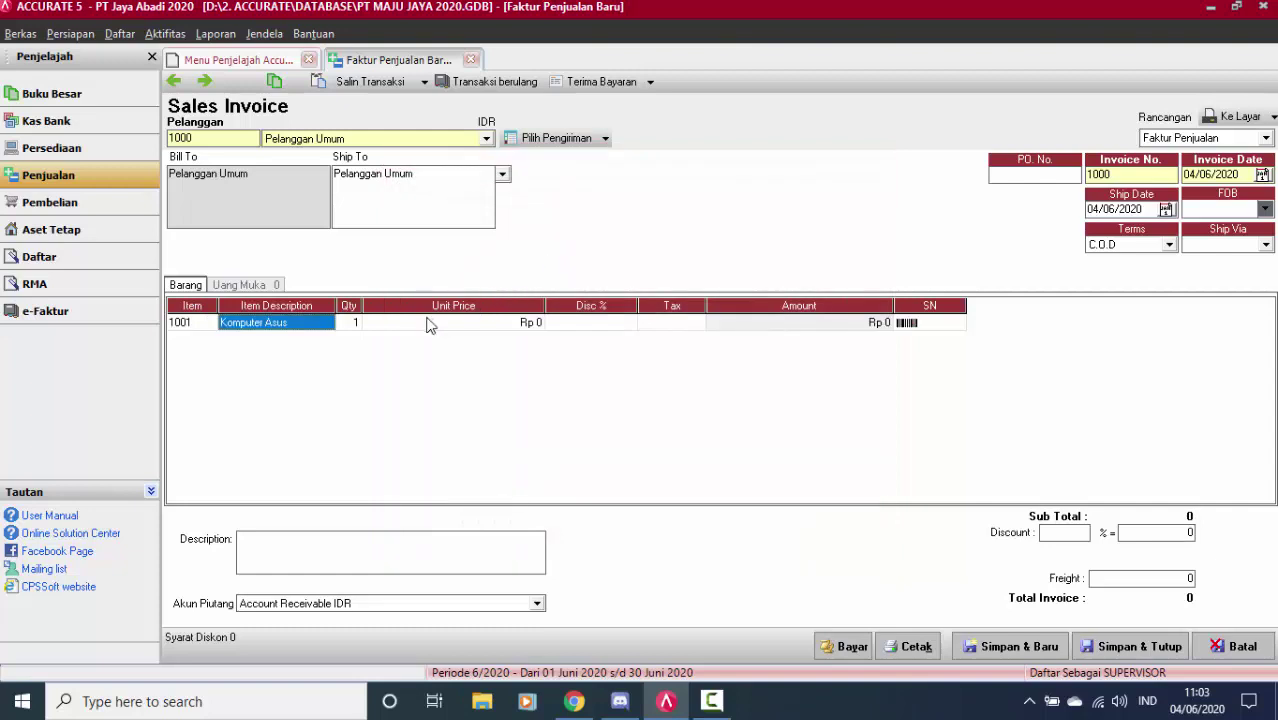
click(430, 328)
text(6)
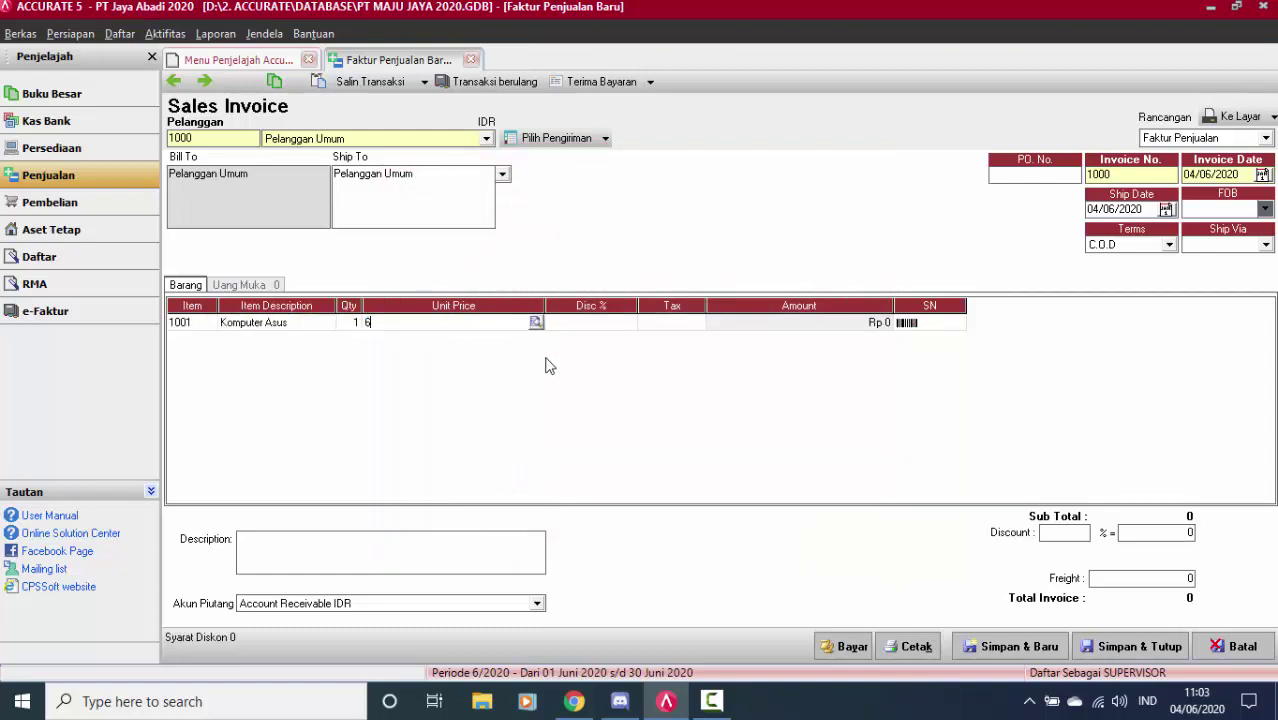
text(.000.000)
key(Return)
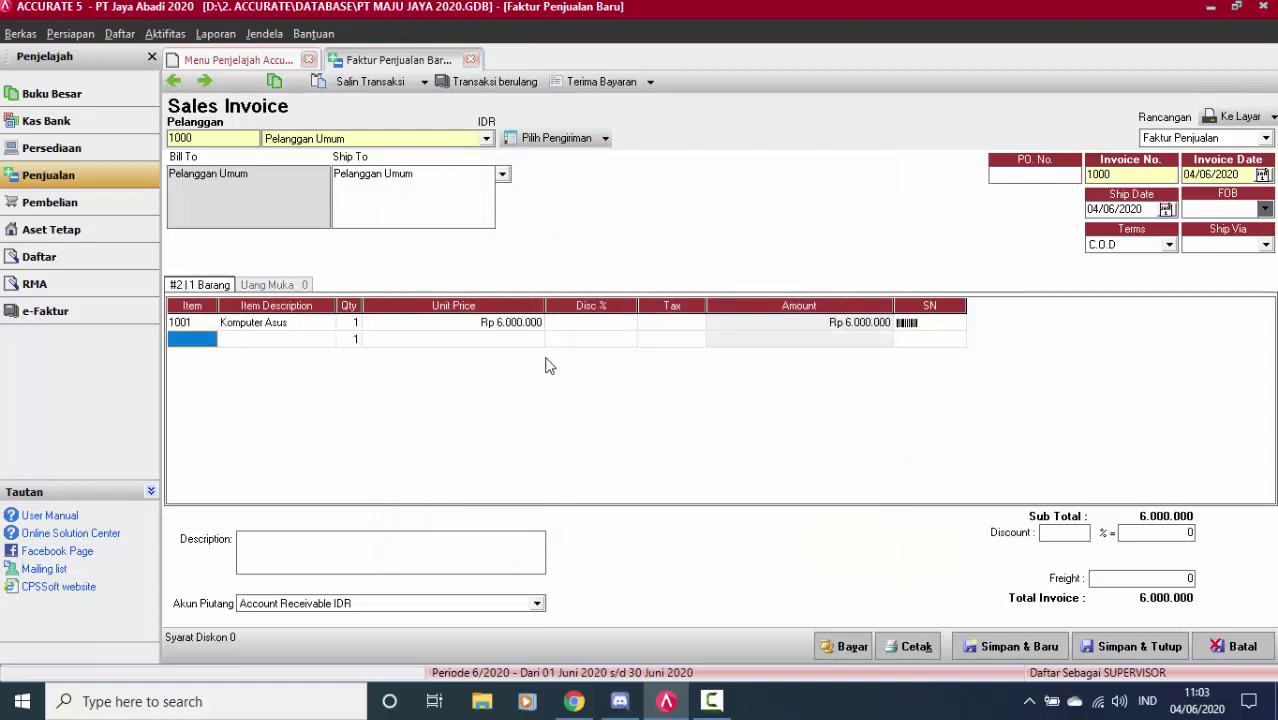
Add service item 1006 Jasa Install Windows to the sales invoice with a unit price of Rp 150.000.
double_click(197, 343)
click(617, 303)
double_click(614, 303)
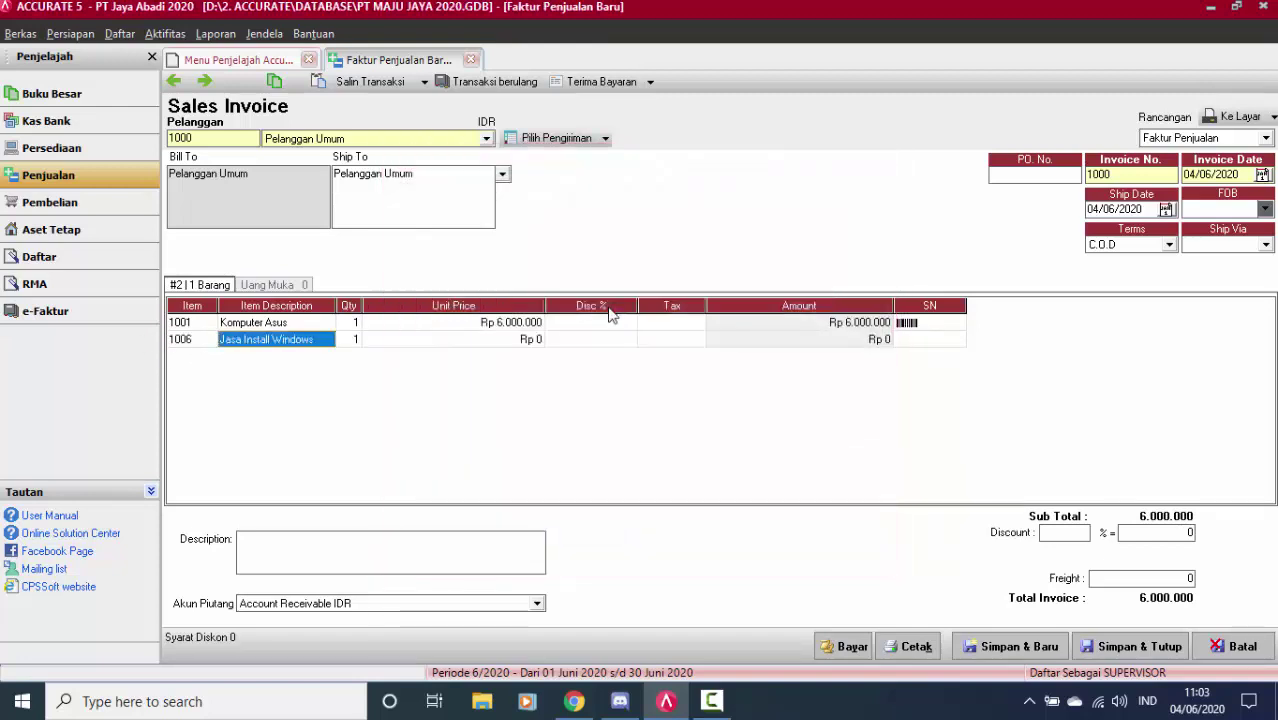
click(455, 340)
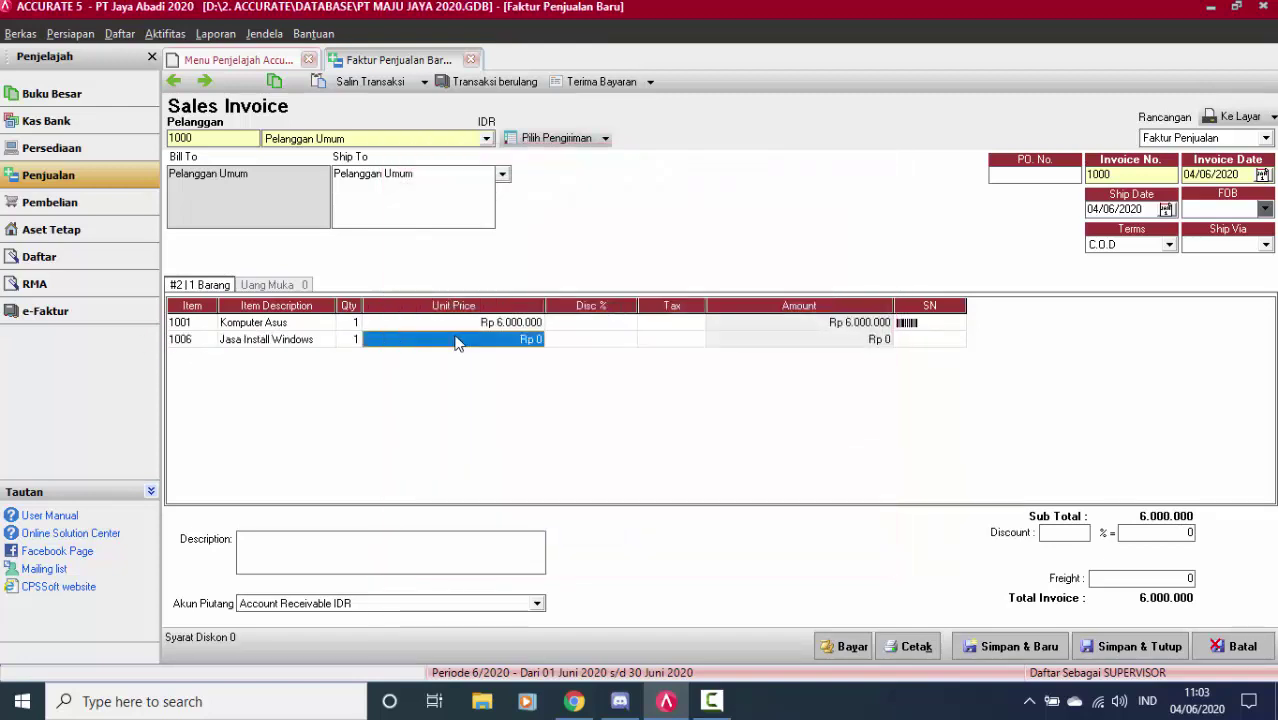
text(150000)
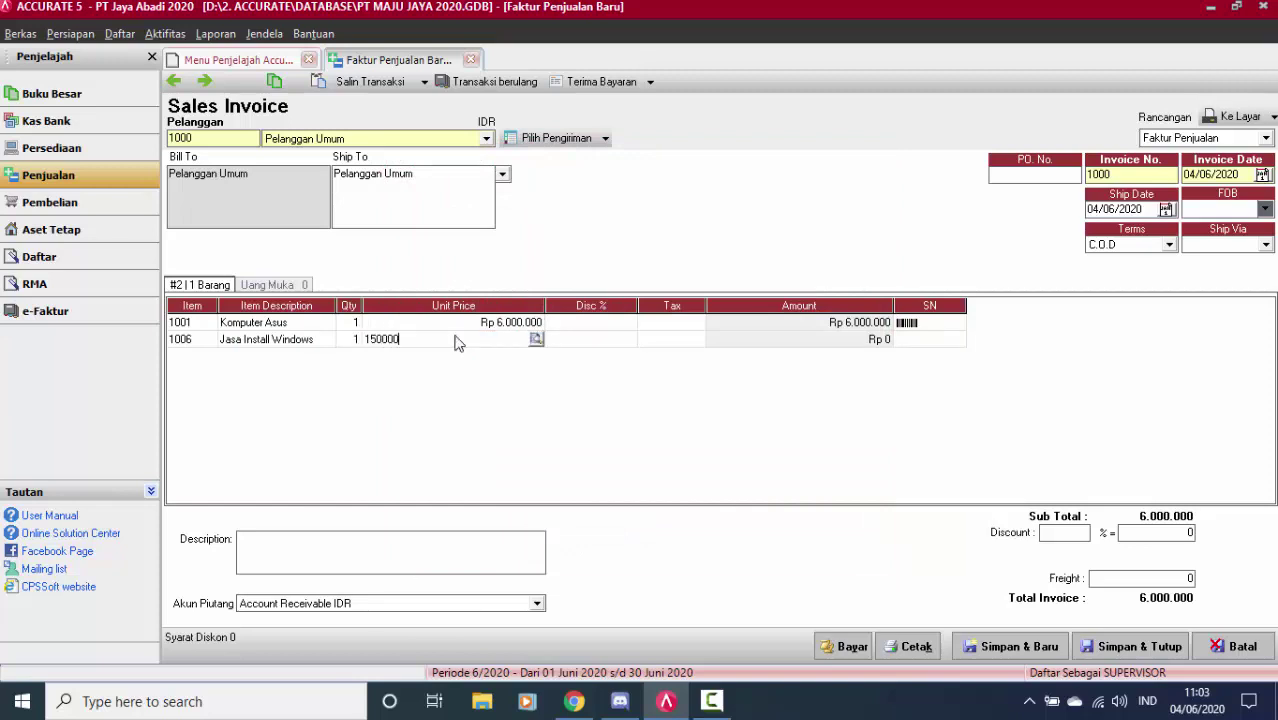
text(.000)
key(Tab)
key(Tab)
key(Tab)
key(Tab)
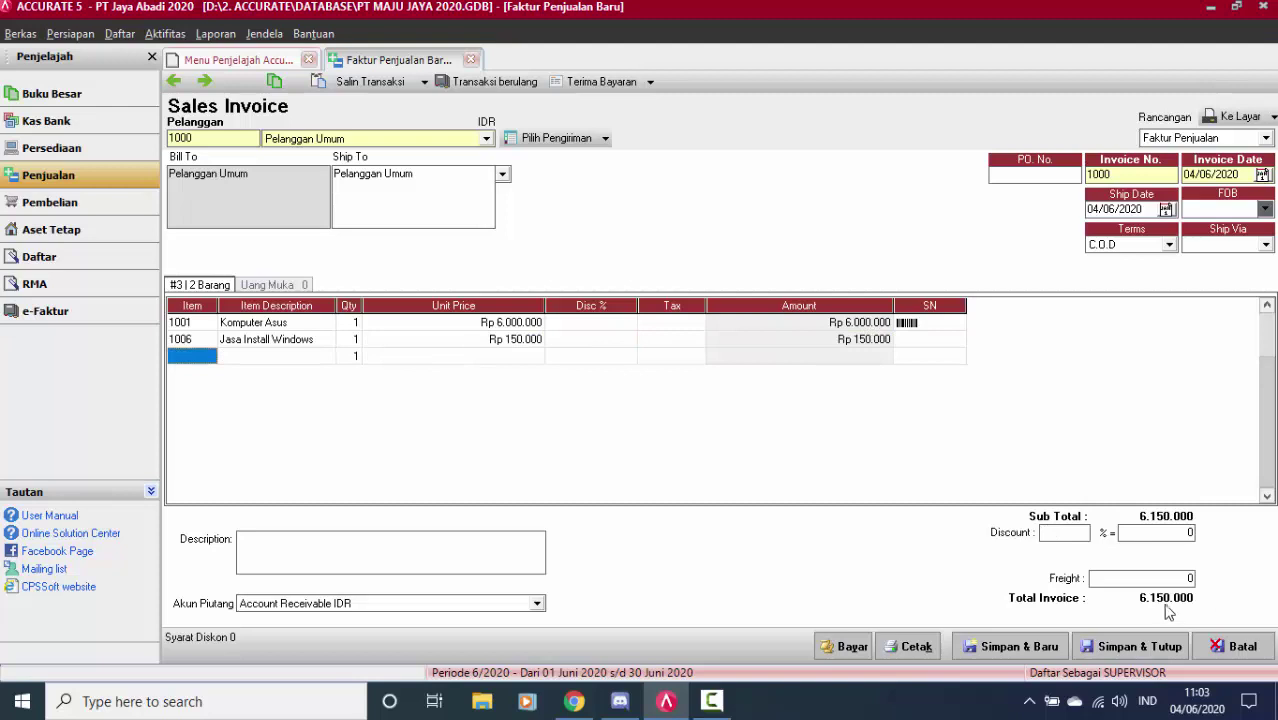
Preview the sales invoice's printout on screen and close it, then open the invoice's transaction journal.
click(1234, 116)
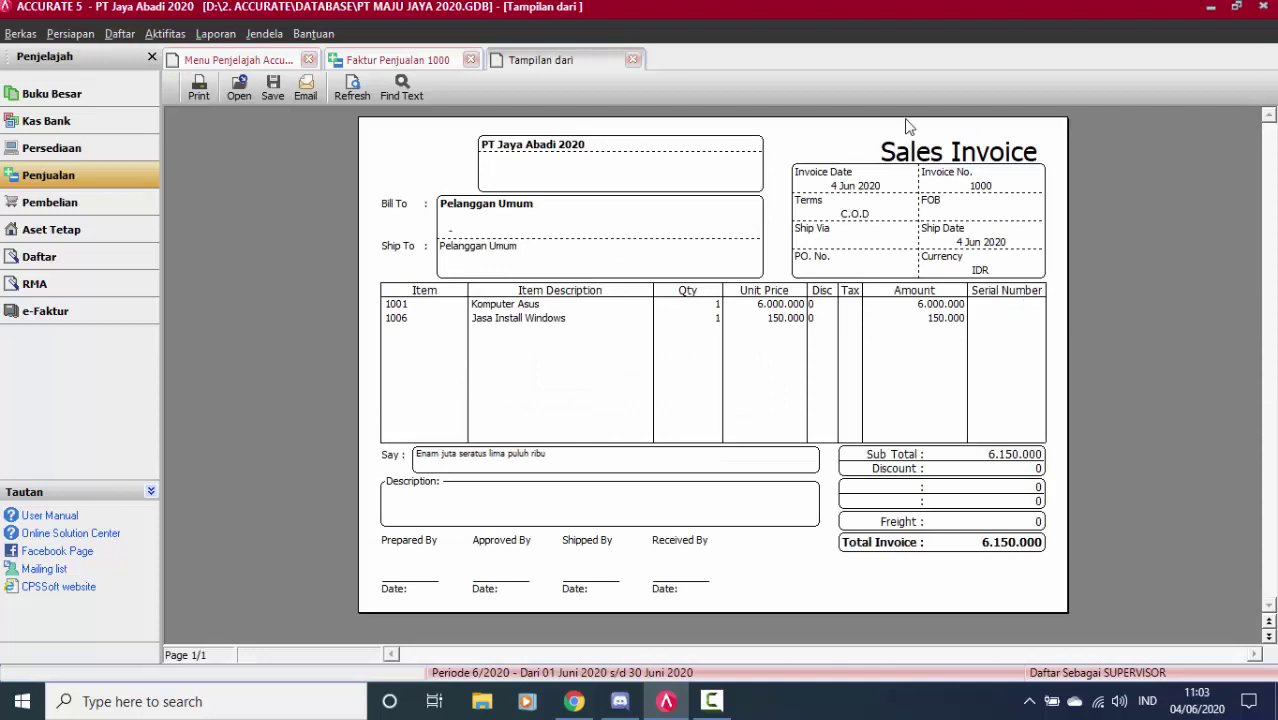
click(632, 60)
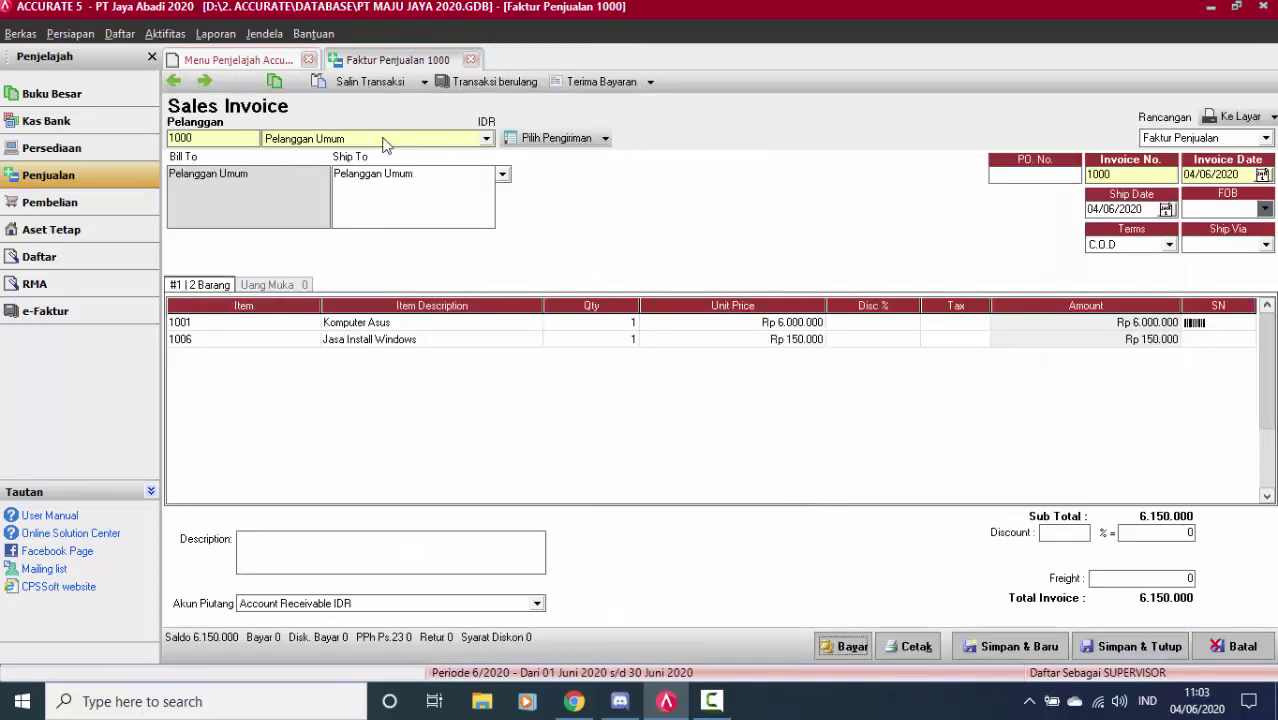
click(381, 330)
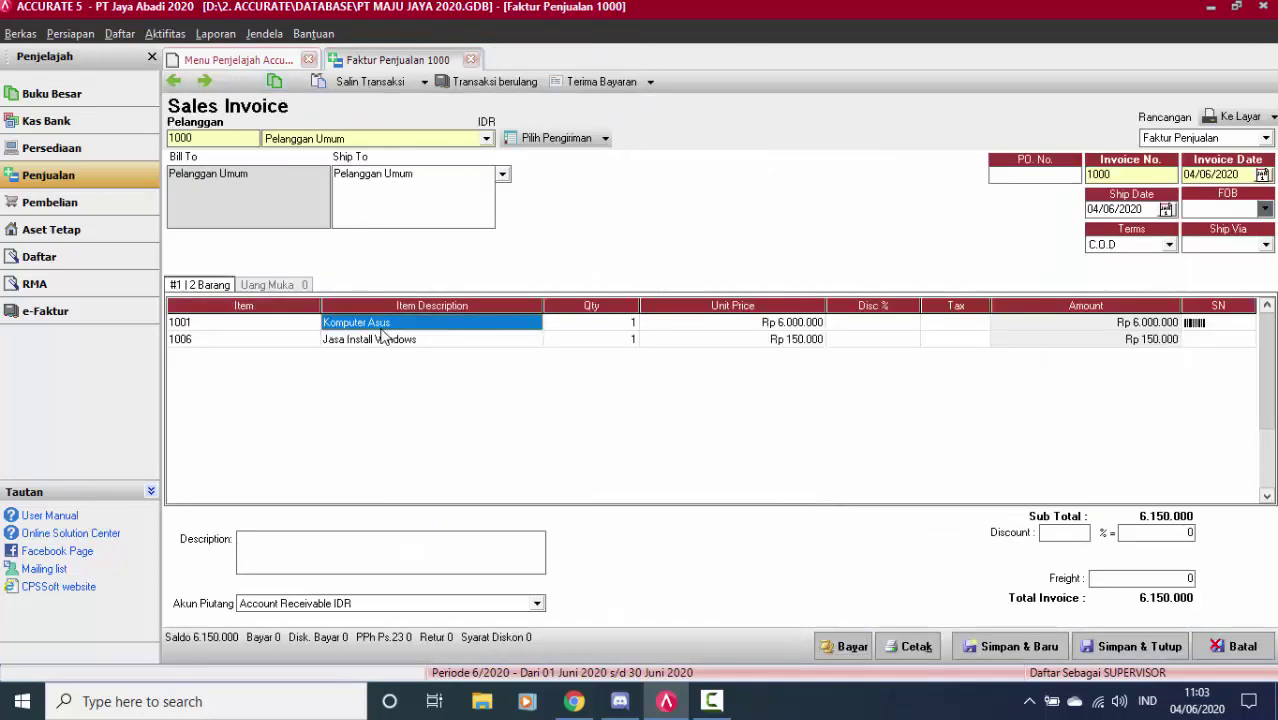
click(415, 341)
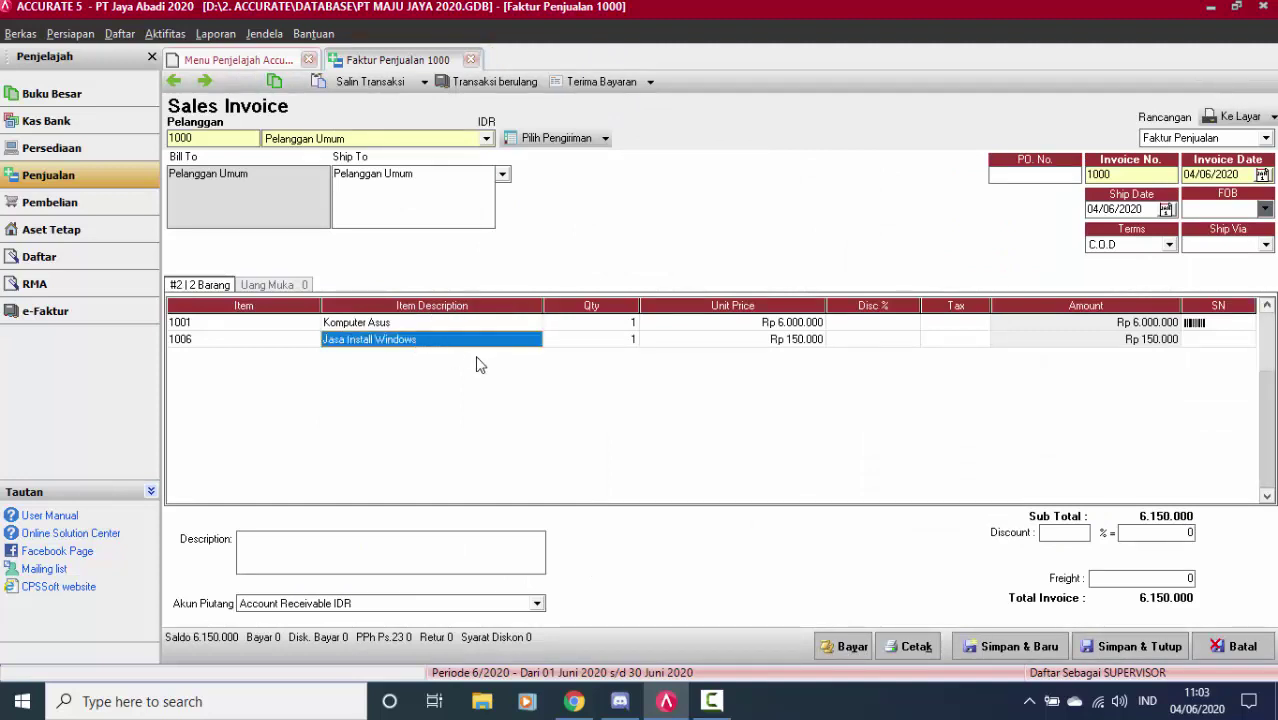
click(274, 81)
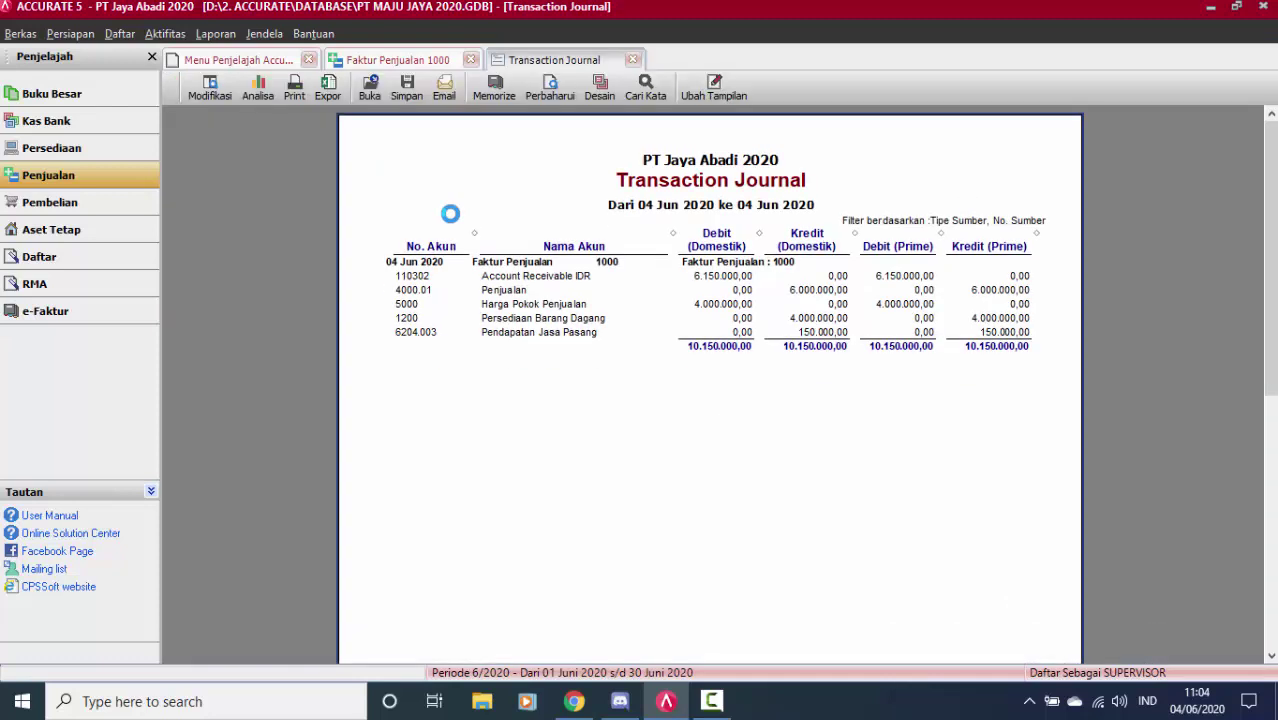